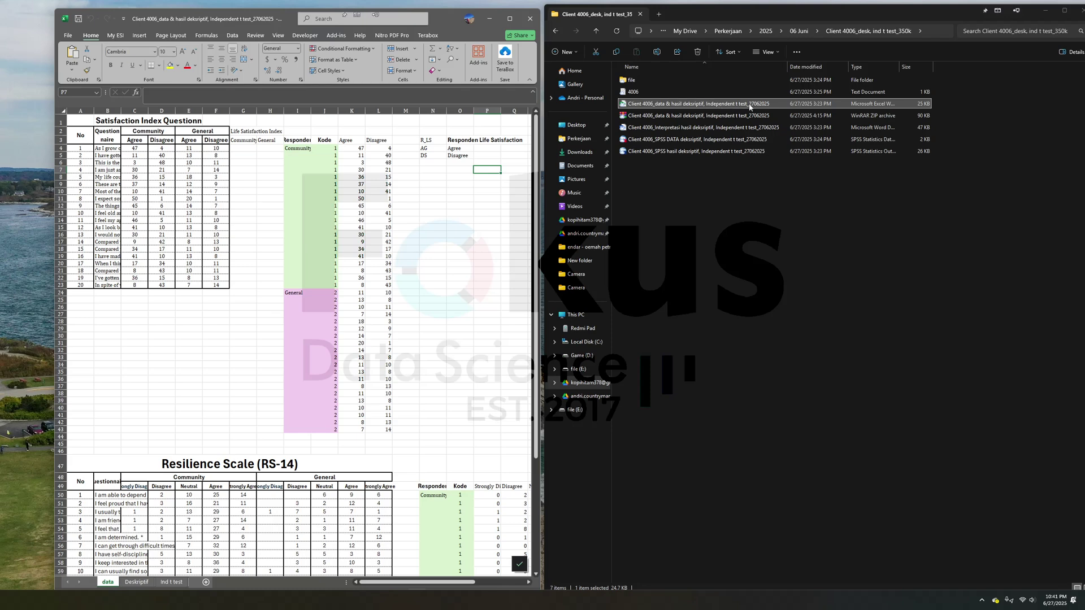
Examine the Satisfaction Index table and its stacked Agree and Disagree columns, with respondent groups and codes, on the data sheet
left_click(370, 240)
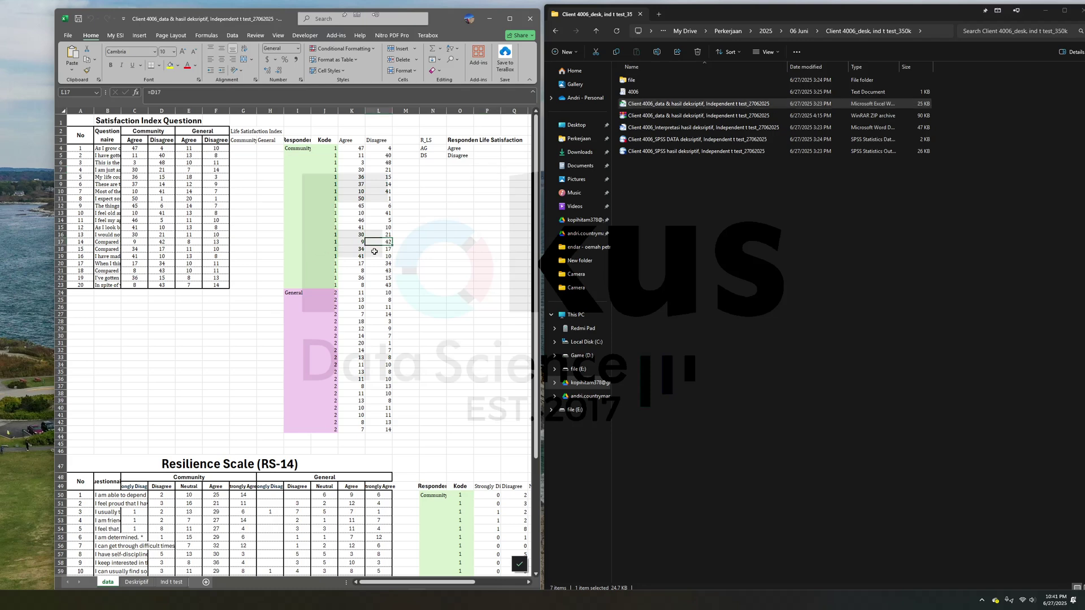
left_click(361, 171)
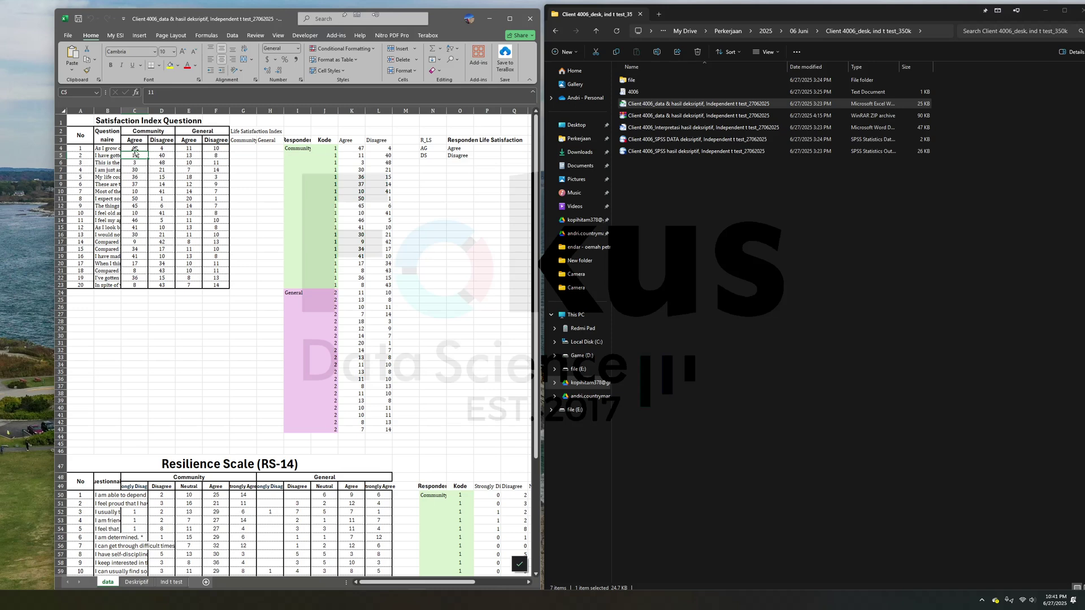
left_click_drag(134, 148, 130, 274)
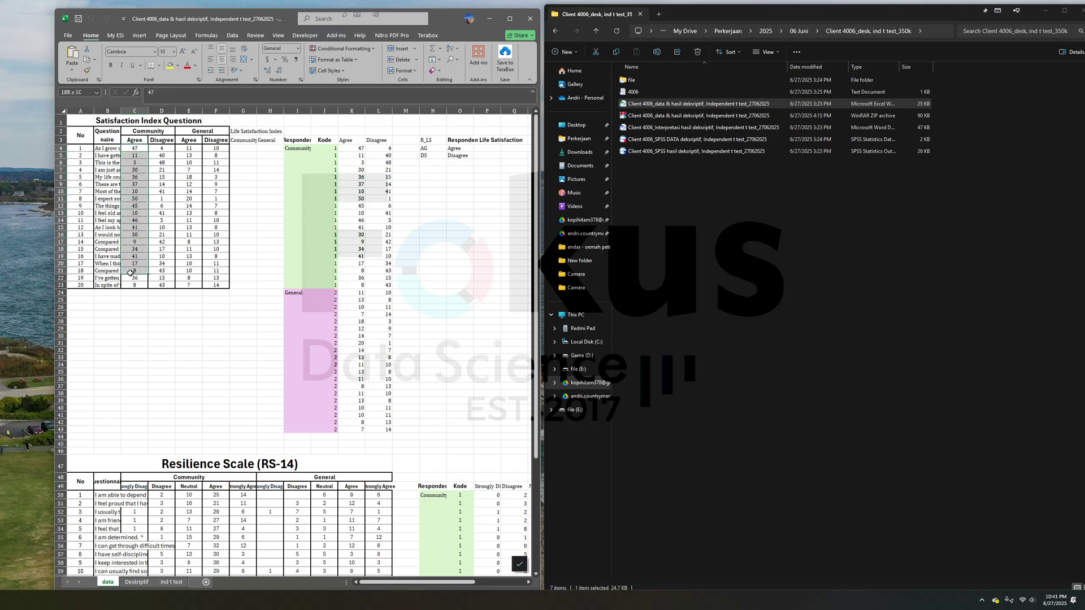
left_click(166, 164)
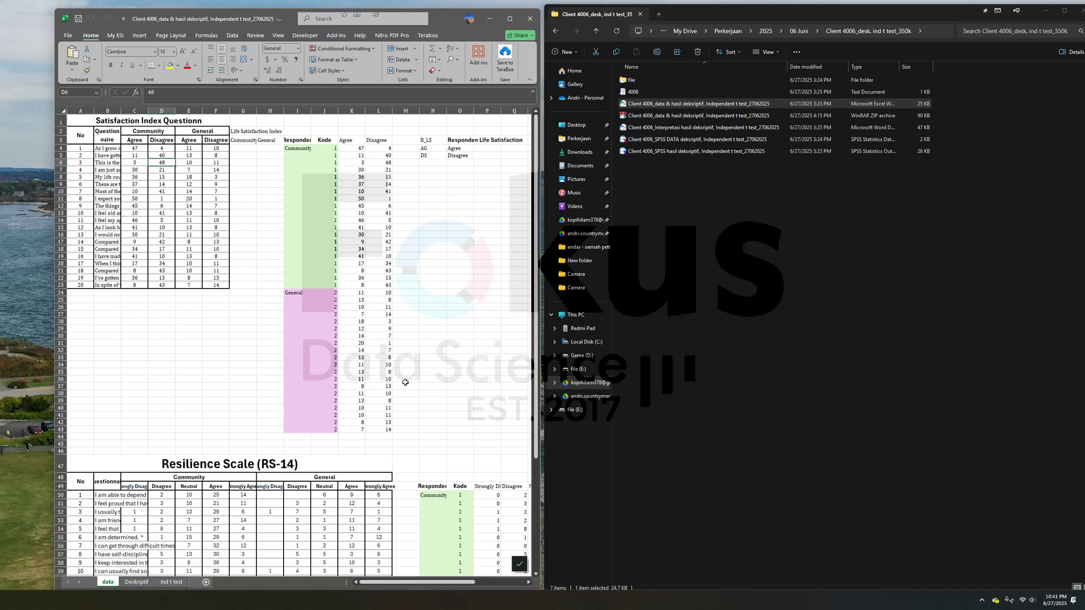
scroll(418, 377, "up", 3)
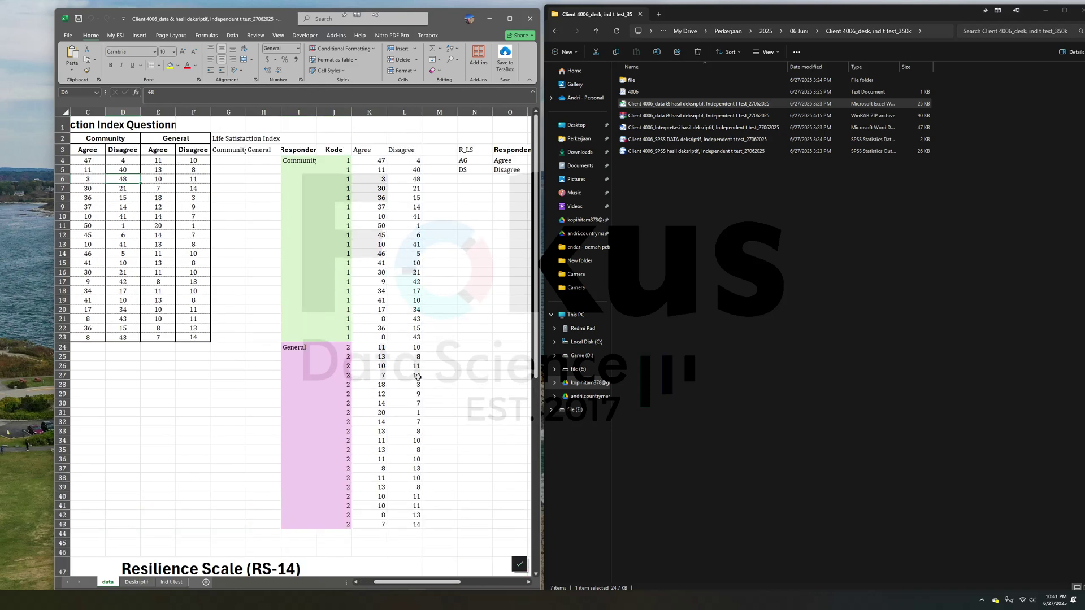
scroll(357, 238, "left", 2)
left_click_drag(433, 161, 461, 531)
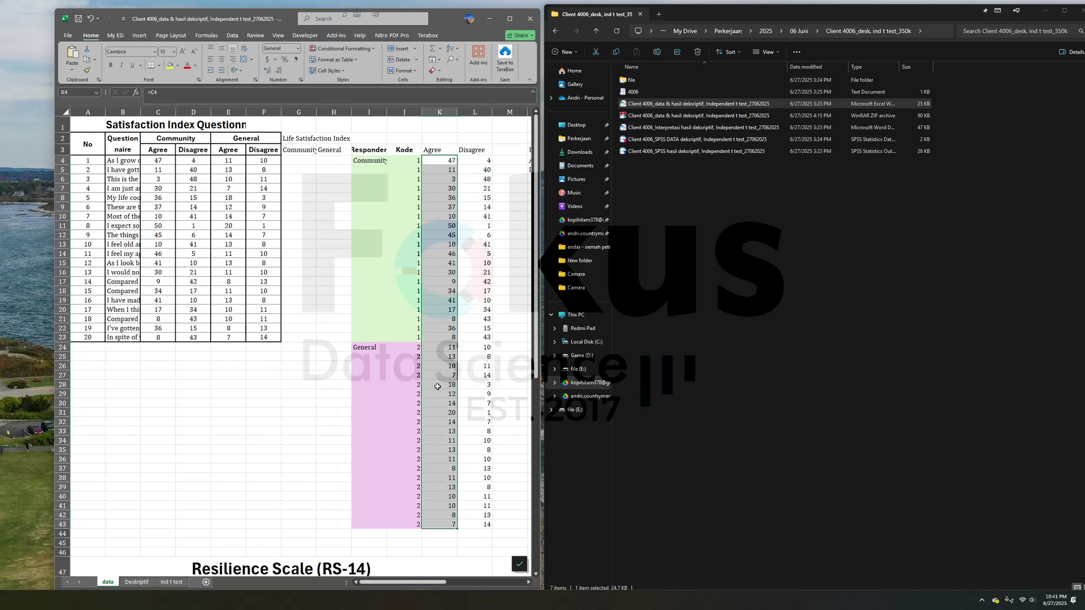
scroll(437, 384, "right", 1)
scroll(437, 383, "right", 1)
scroll(436, 376, "left", 2)
left_click(380, 162)
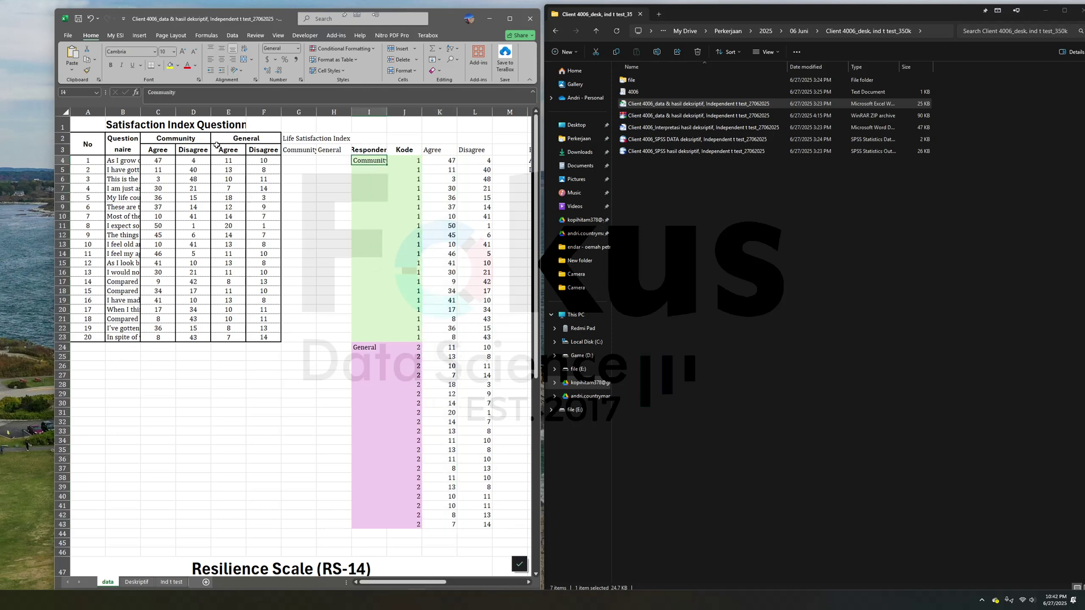
left_click(398, 159)
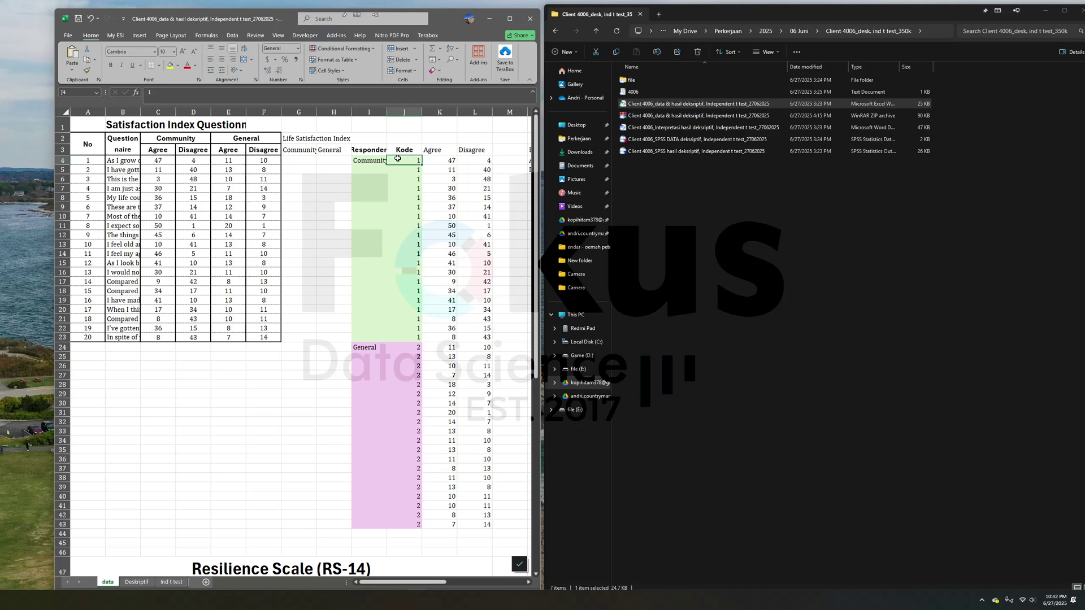
left_click(357, 351)
left_click(405, 345)
Examine the Resilience Scale (RS-14) table and its stacked response columns with the Community and General respondent codes
scroll(378, 342, "down", 10)
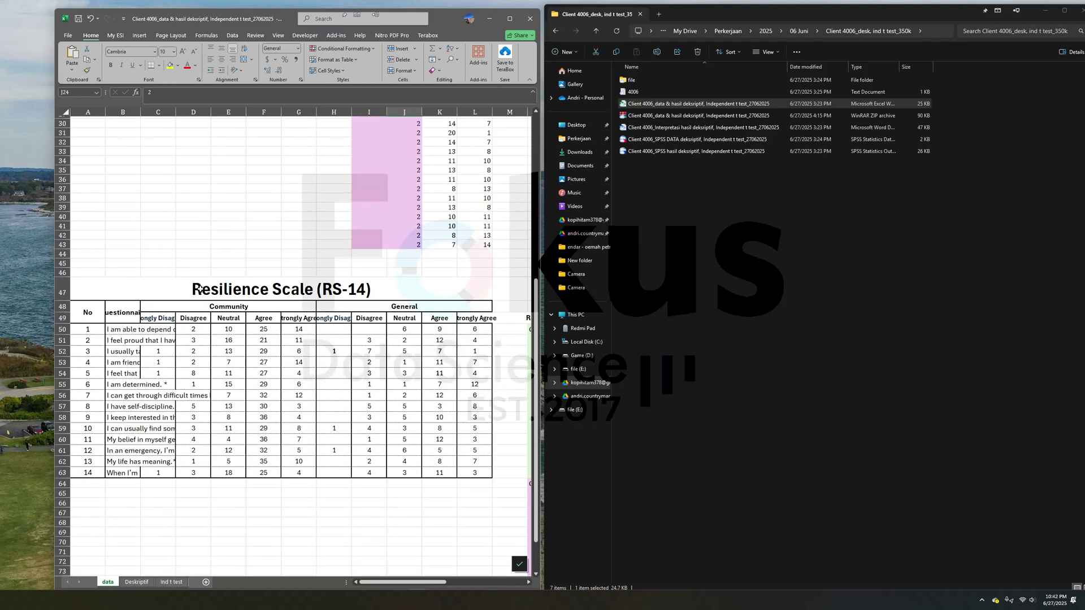
left_click(200, 289)
scroll(314, 306, "right", 5)
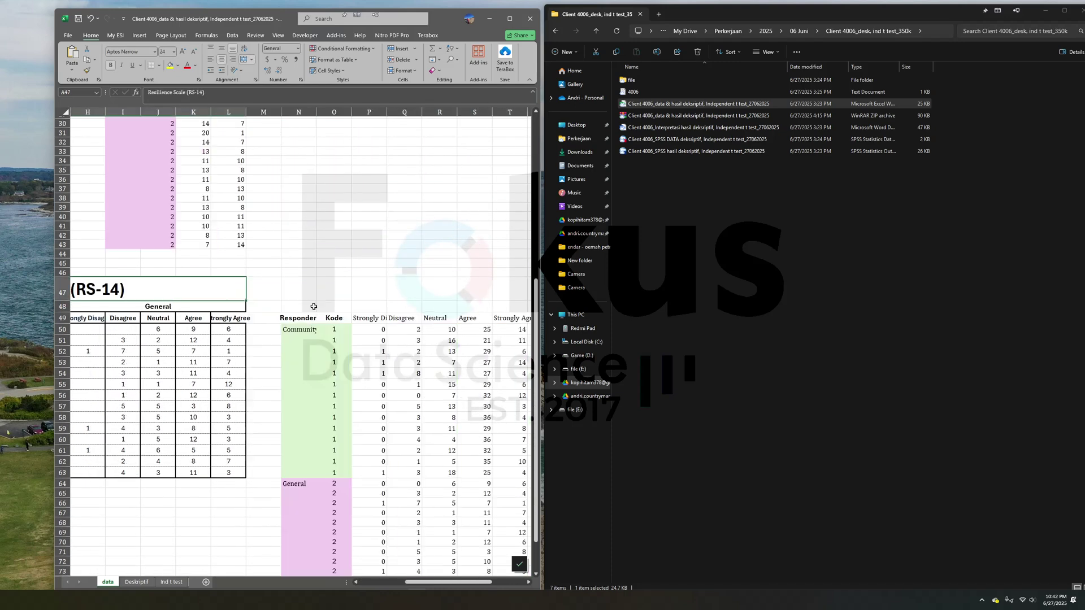
scroll(314, 307, "right", 3)
left_click(189, 328)
scroll(198, 494, "down", 4)
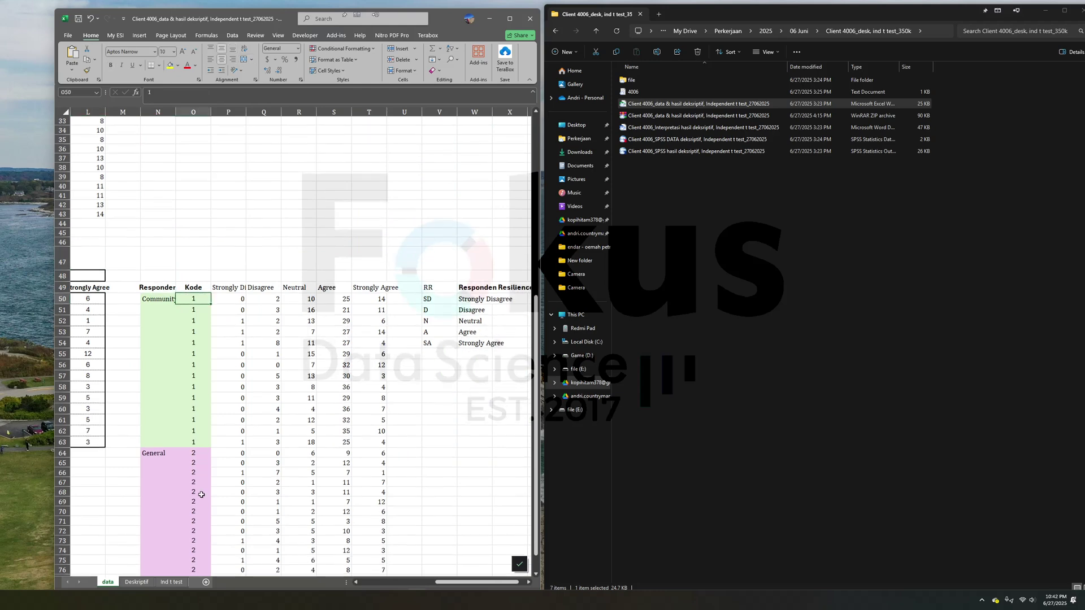
scroll(285, 354, "left", 3)
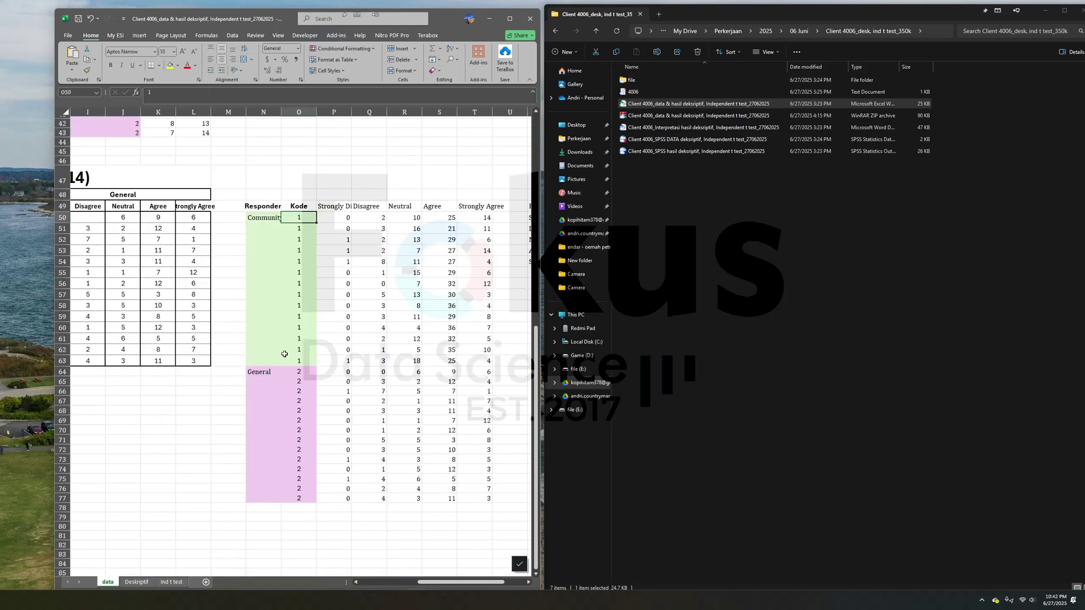
left_click(278, 220)
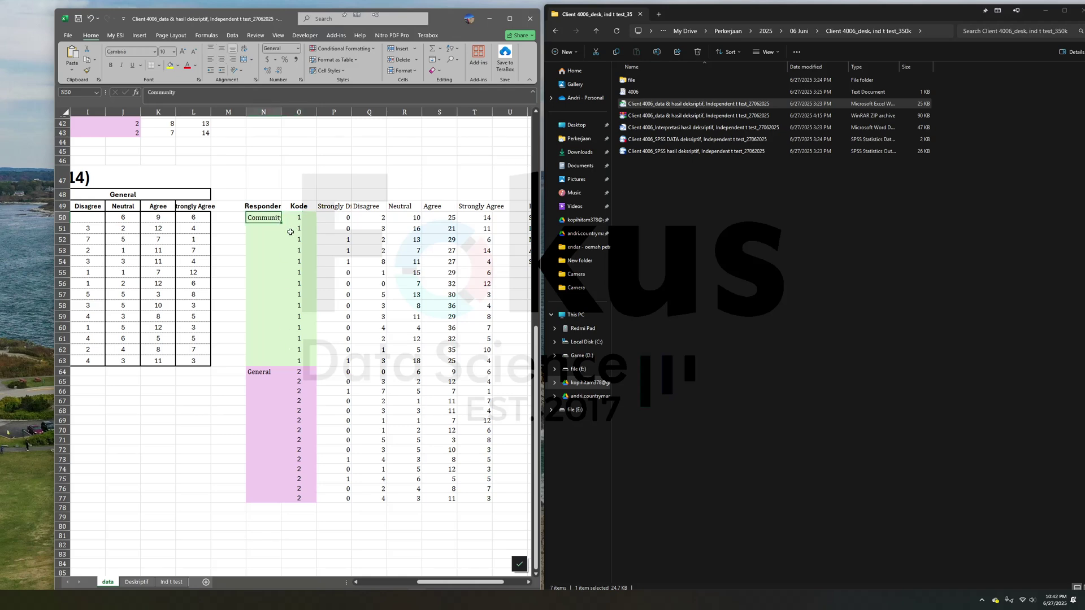
left_click(283, 369)
scroll(277, 367, "left", 3)
scroll(172, 228, "left", 2)
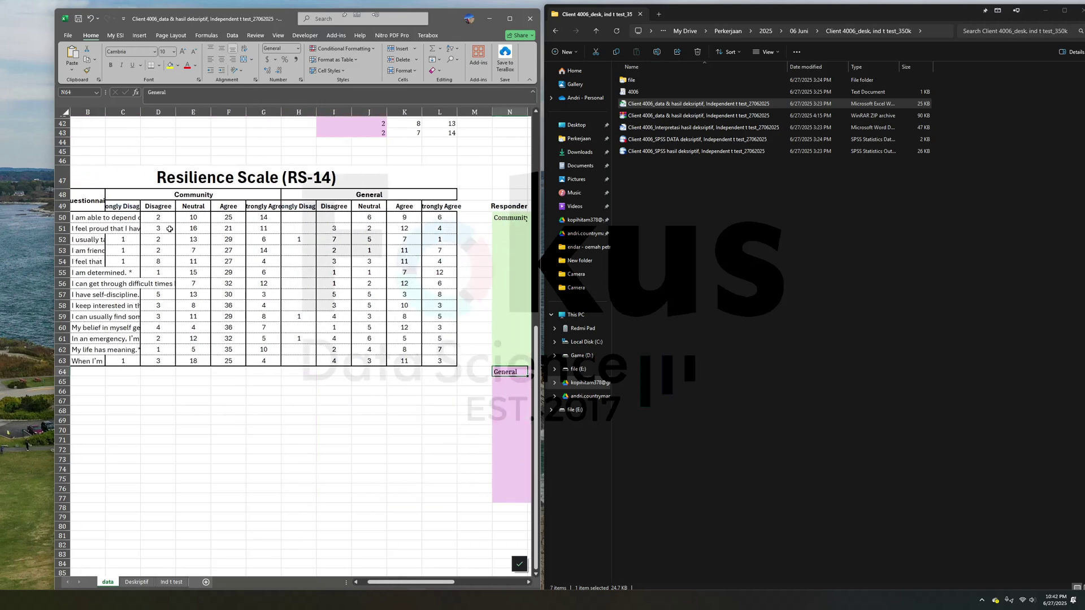
Review the Satisfaction Index responses and the variable name and label lists for life satisfaction and resilience
scroll(124, 215, "up", 14)
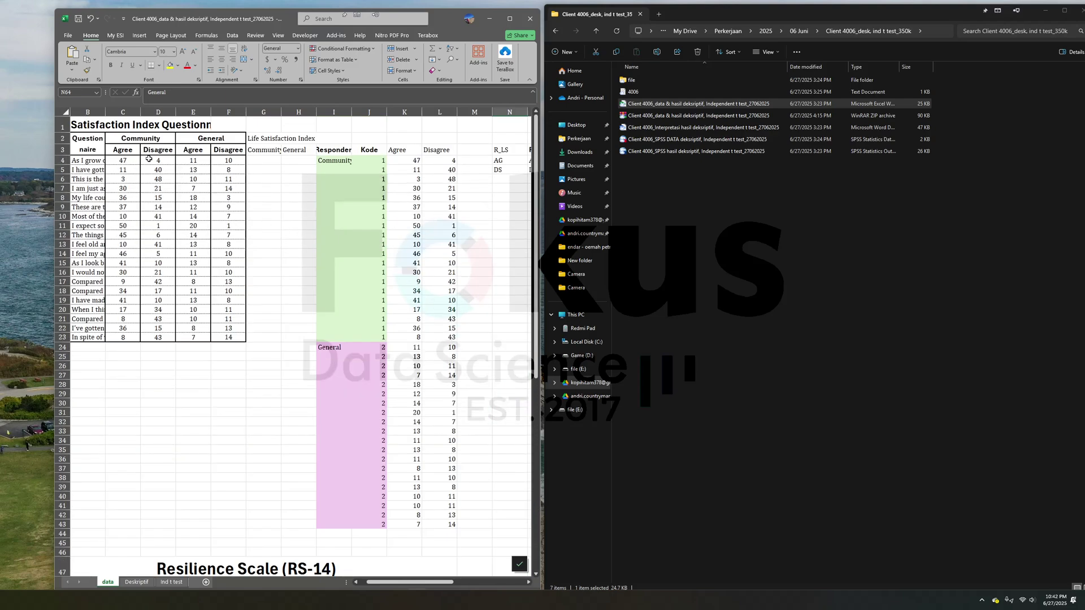
left_click_drag(150, 160, 151, 180)
left_click_drag(152, 344, 168, 206)
left_click(326, 247)
scroll(436, 211, "right", 3)
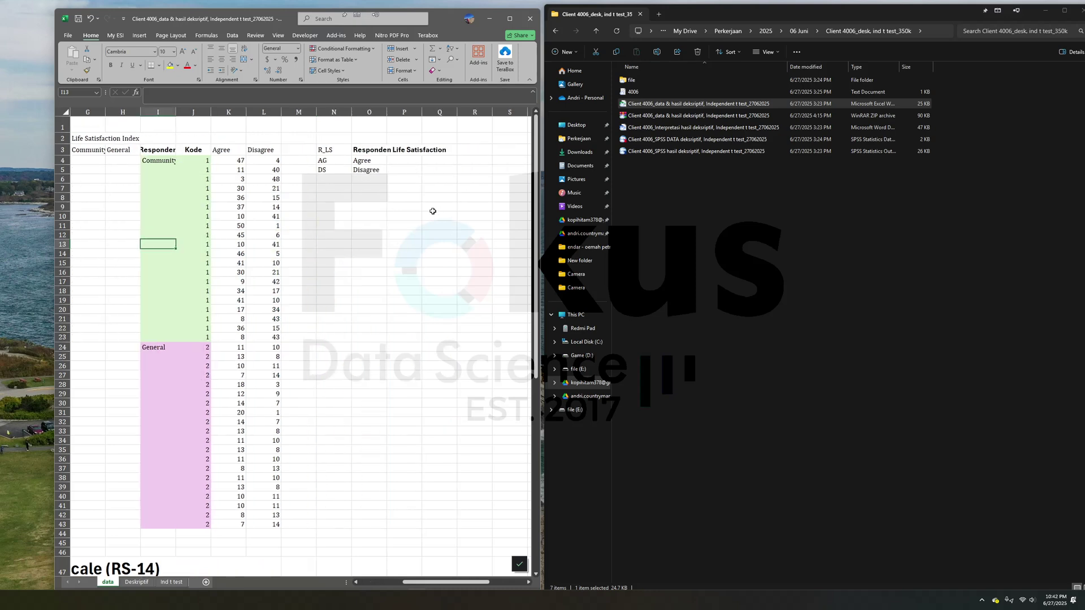
left_click(333, 151)
left_click(372, 153)
scroll(385, 262, "down", 10)
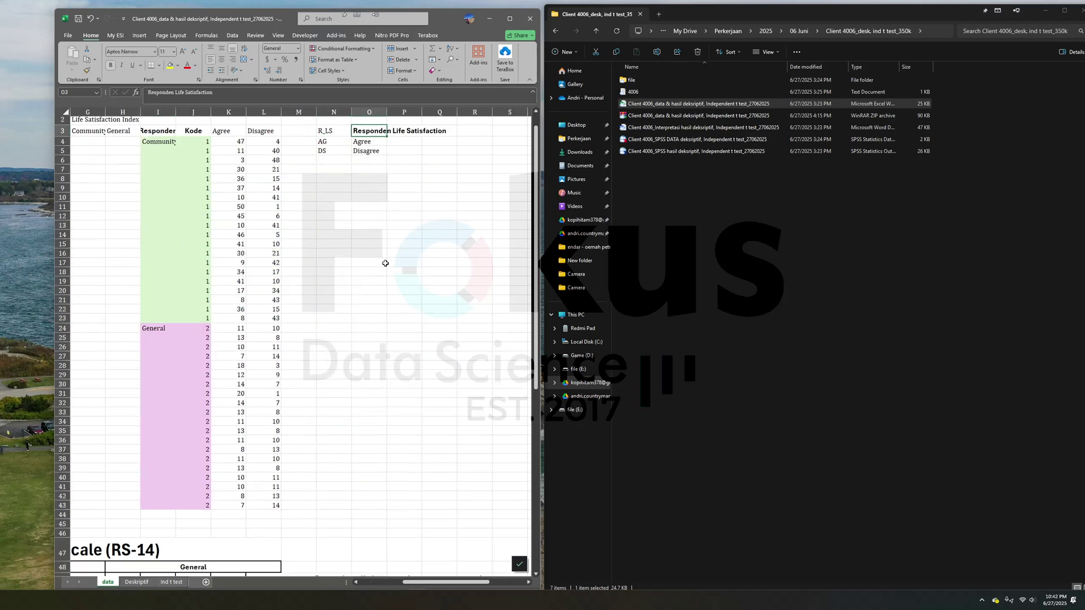
scroll(375, 289, "right", 3)
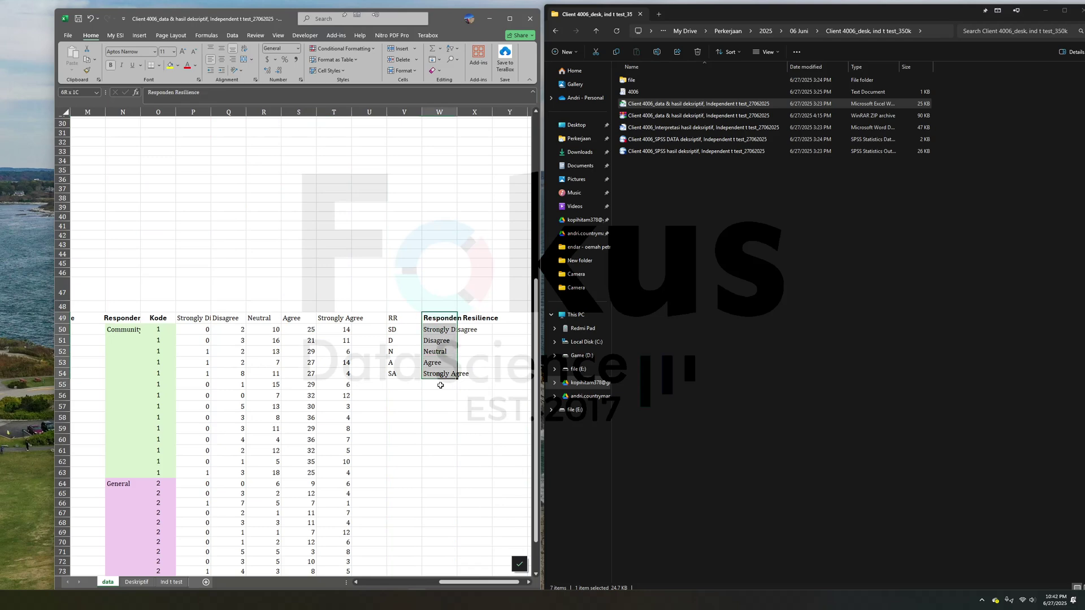
left_click(404, 362)
scroll(405, 313, "up", 10)
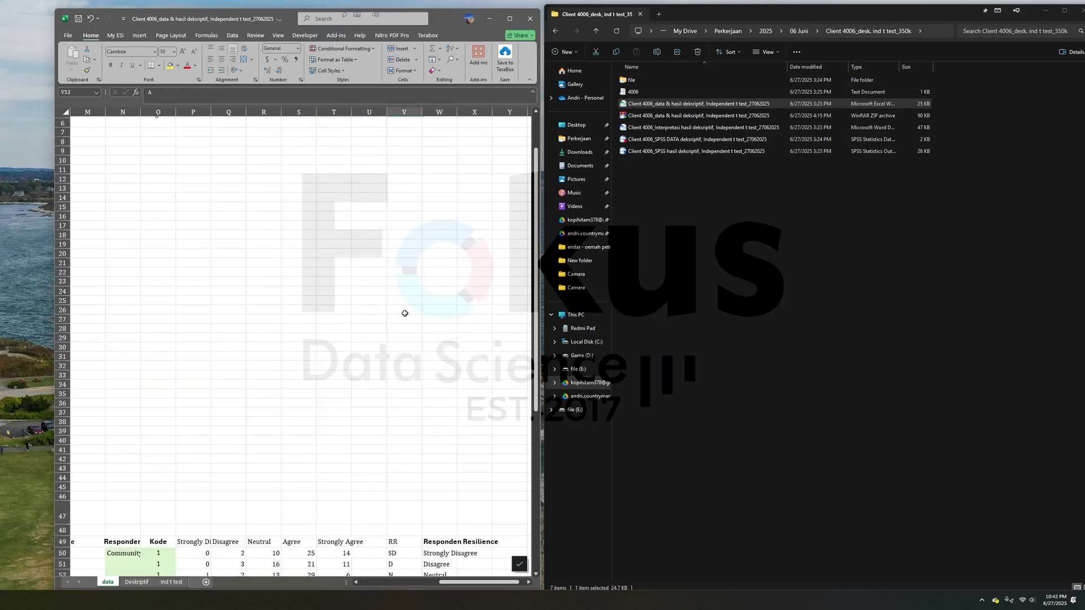
Arrange the workbook and the SPSS Data Editor side by side and show the Variable View in SPSS
left_click_drag(456, 24, 965, 27)
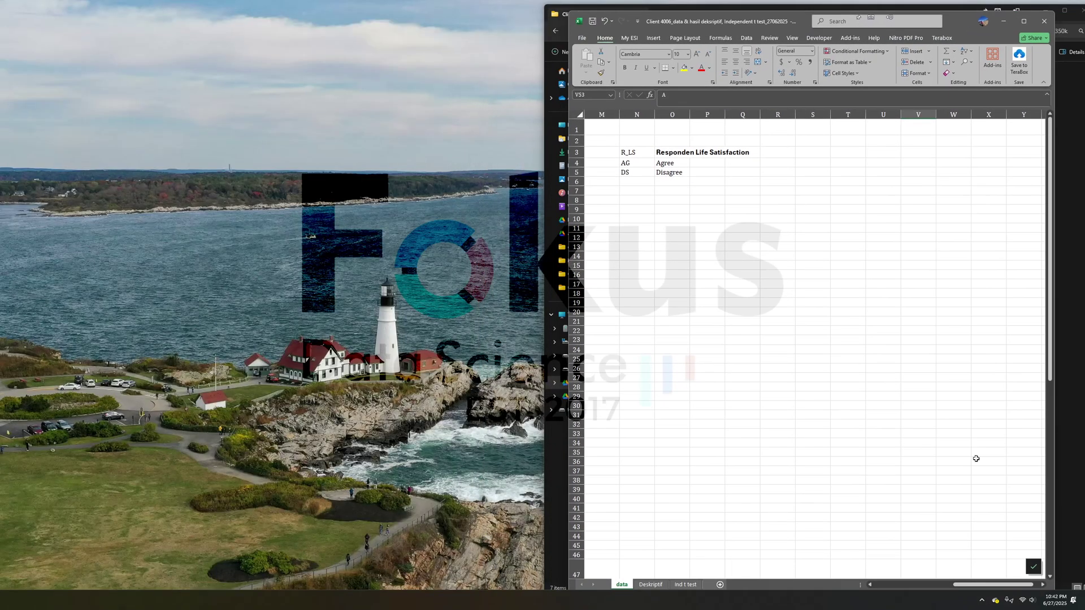
scroll(821, 294, "down", 10)
scroll(820, 294, "up", 10)
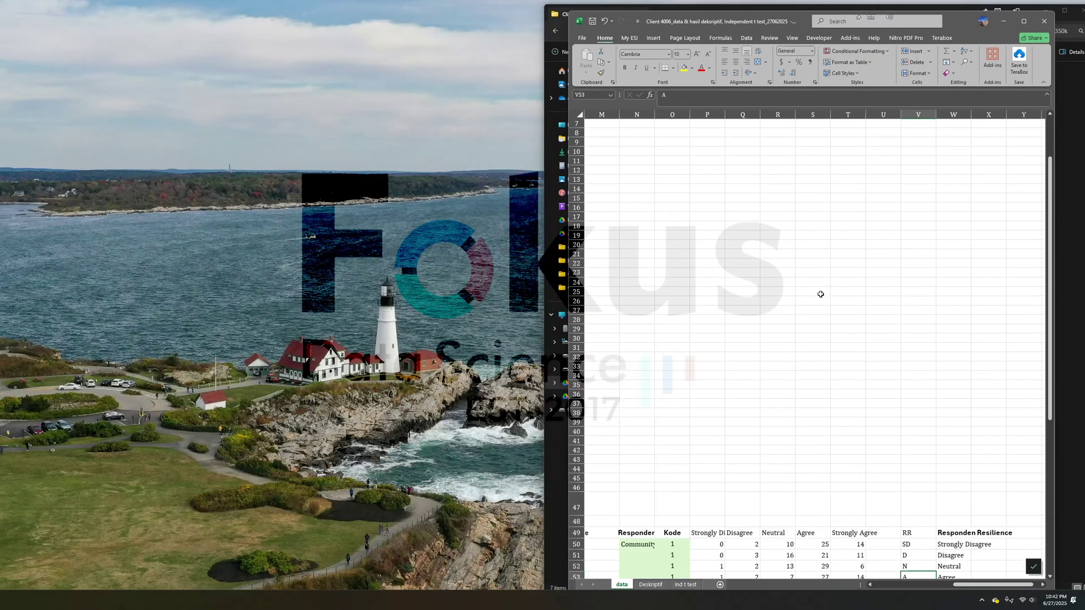
scroll(815, 291, "left", 4)
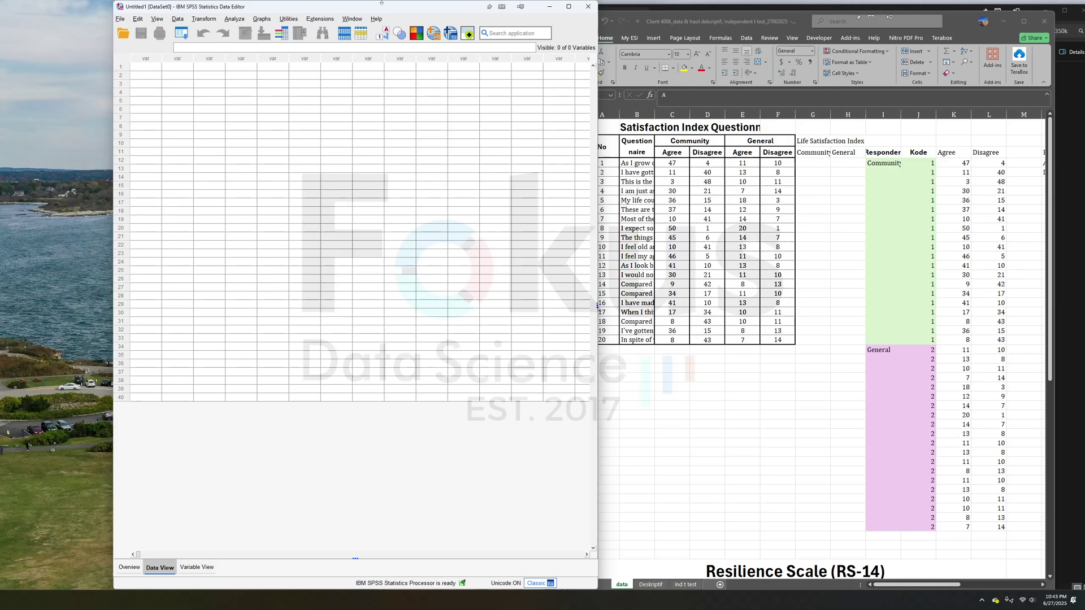
left_click_drag(405, 10, 344, 13)
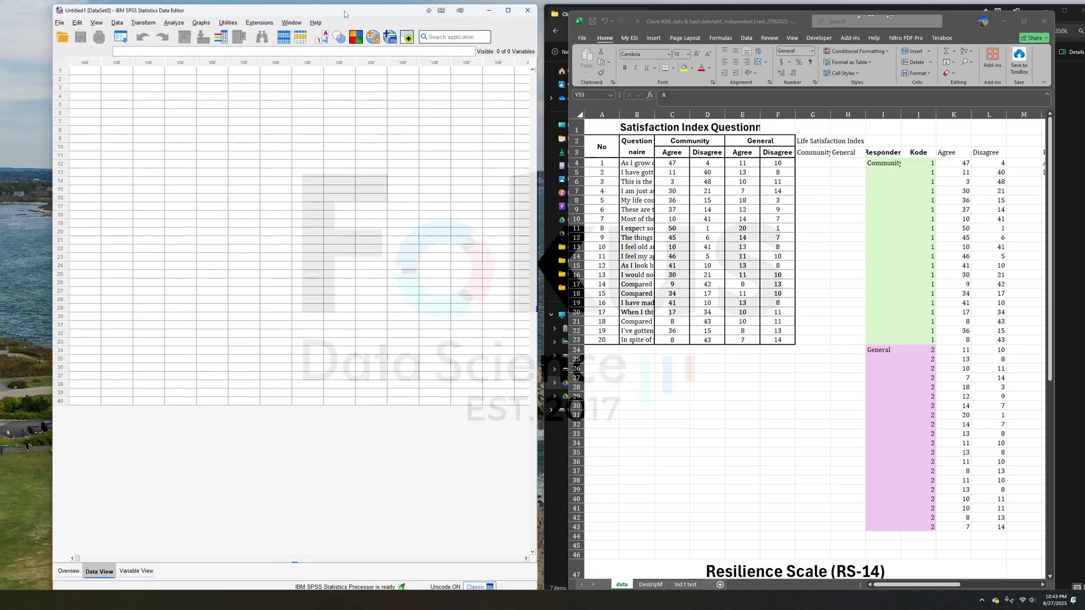
left_click(138, 571)
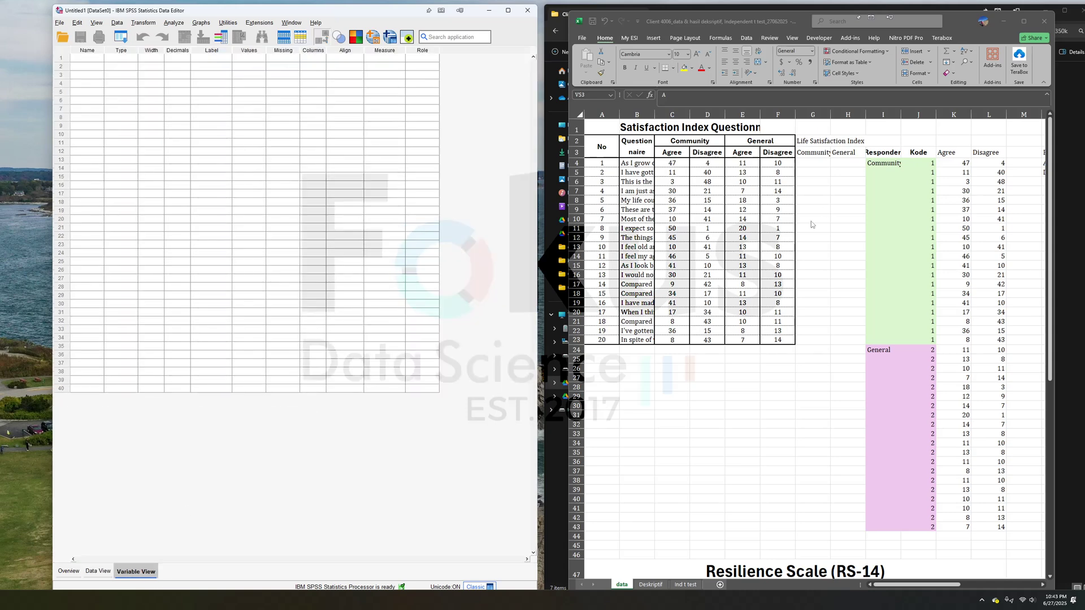
Copy R_LS, AG and DS from workbook cells N3:N5 and paste them as the first three variable names in SPSS
left_click(811, 223)
scroll(783, 243, "right", 3)
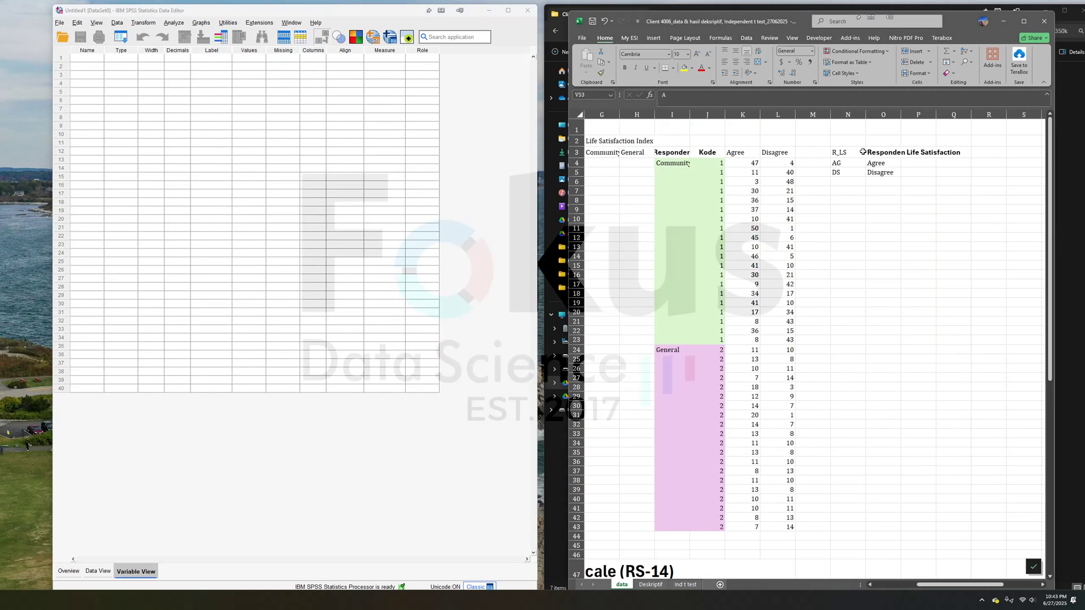
left_click(845, 152)
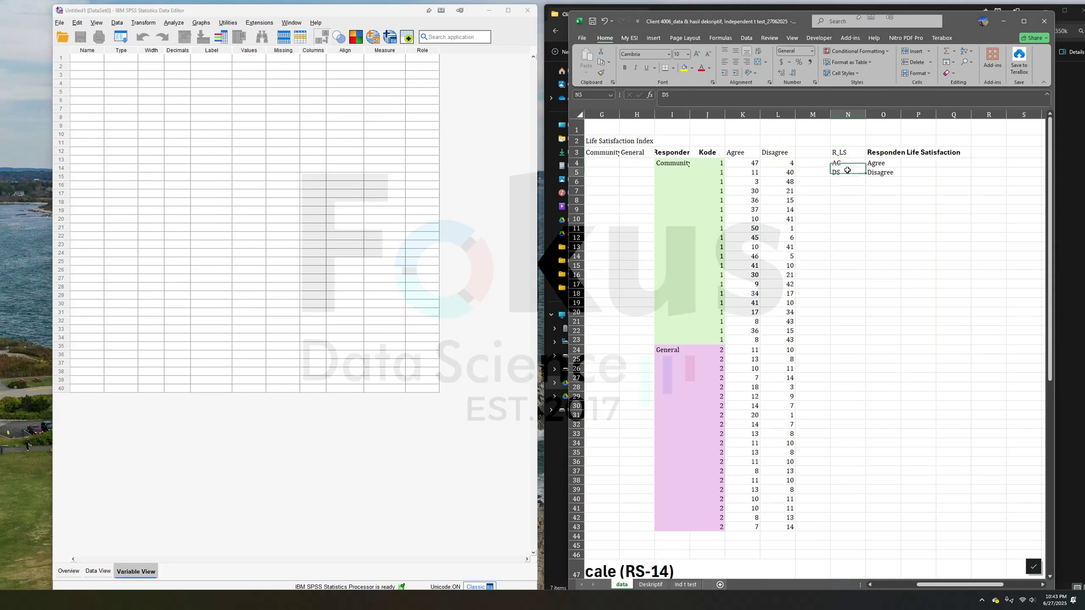
left_click_drag(848, 154, 847, 173)
right_click(851, 172)
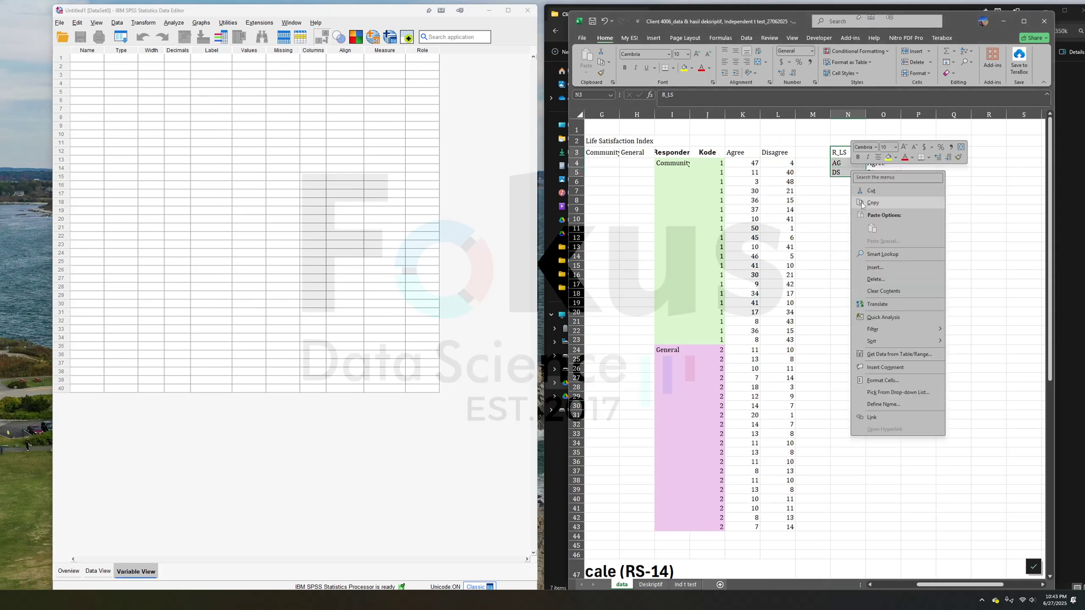
left_click(872, 202)
right_click(86, 58)
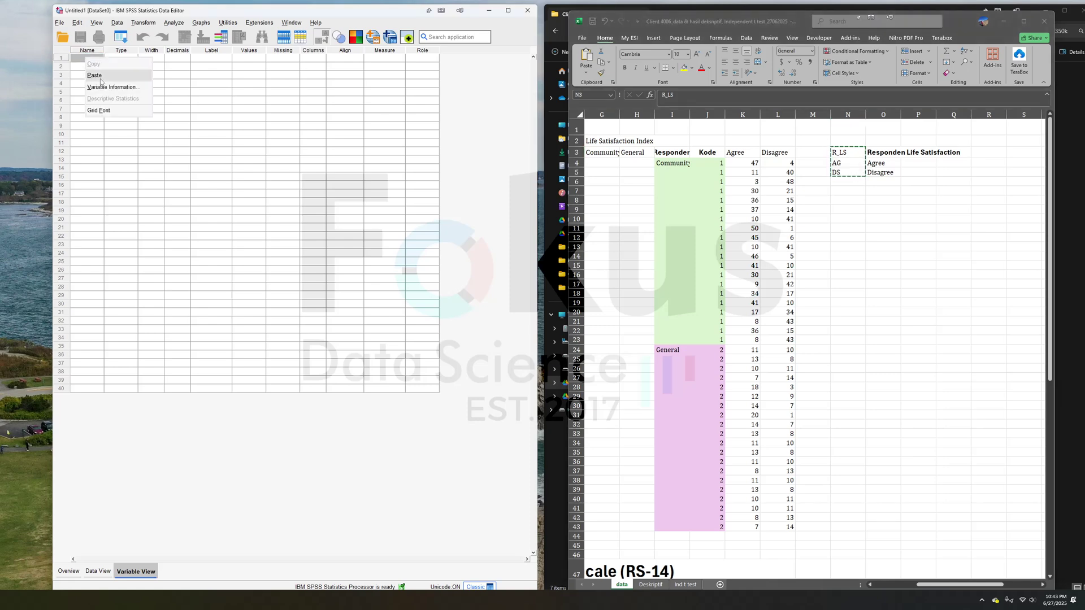
left_click(95, 75)
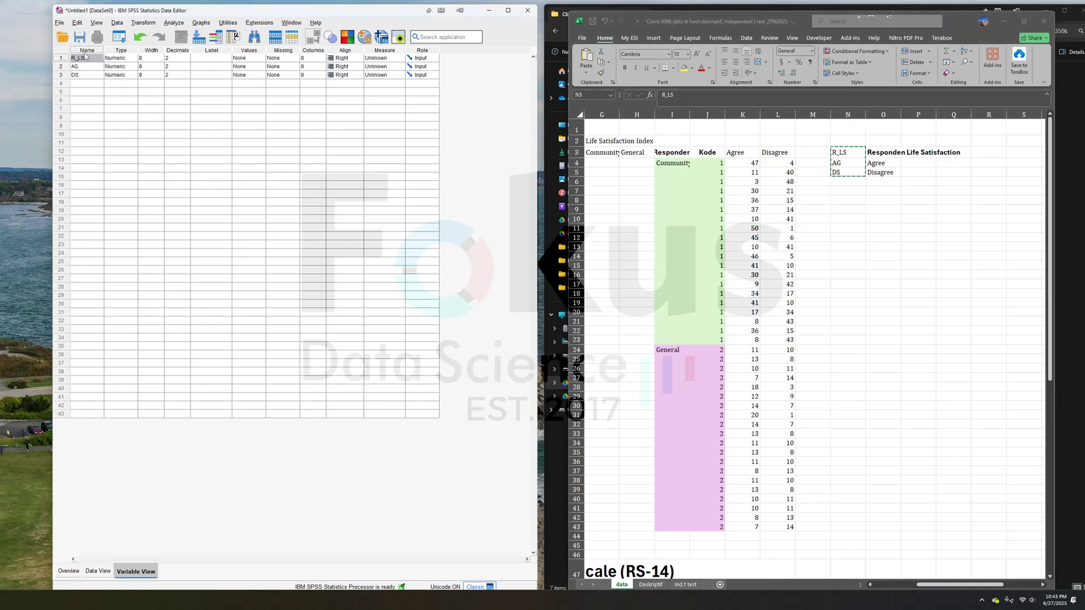
Copy the descriptions in workbook cells O3:O5 and paste them as the labels of R_LS, AG and DS in SPSS
left_click(892, 153)
left_click_drag(892, 153, 885, 173)
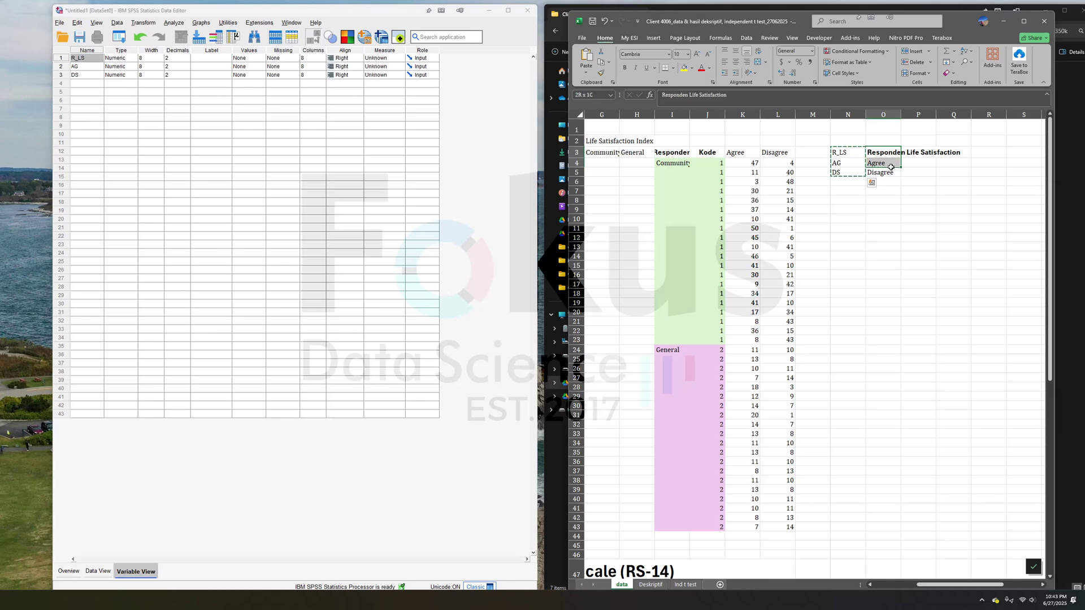
right_click(885, 172)
left_click(905, 195)
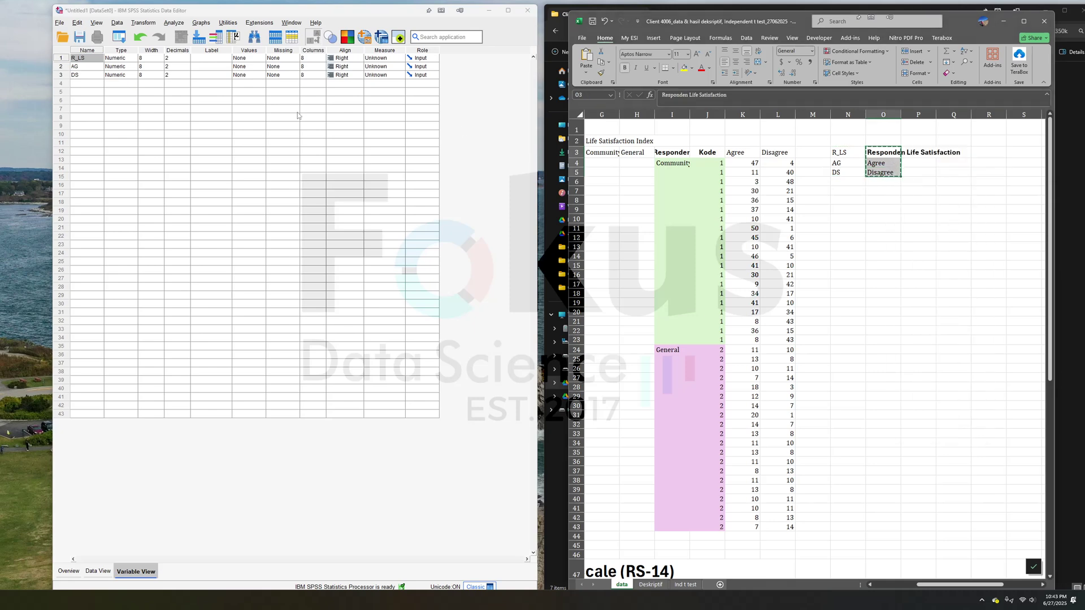
right_click(208, 59)
left_click(218, 73)
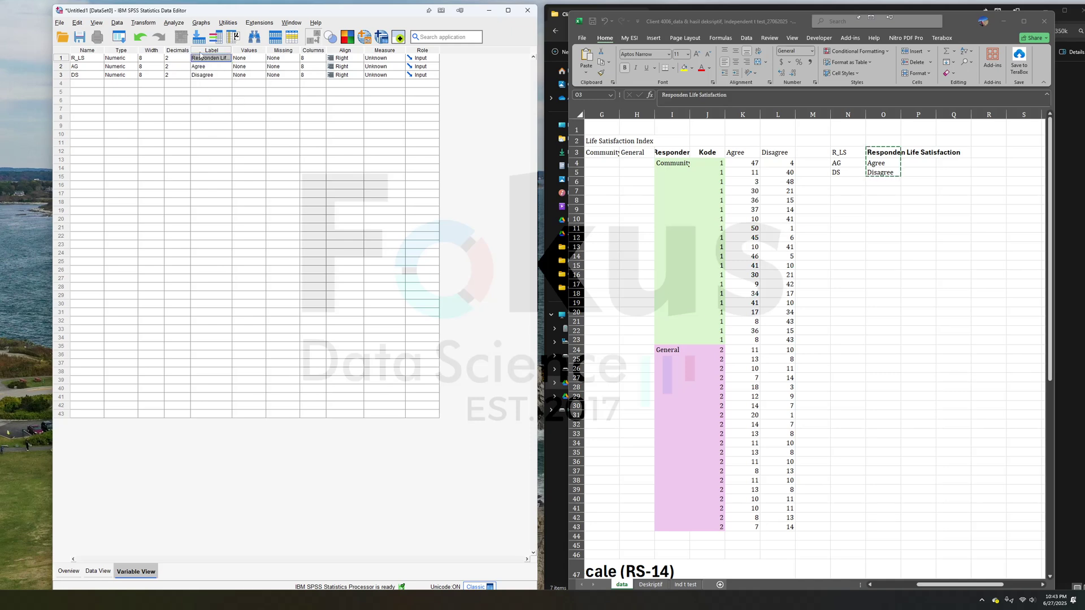
Copy RR, SD, D, N, A and SA from workbook cells V49:V54 and paste them as variable names from row 4 in SPSS
scroll(928, 308, "down", 8)
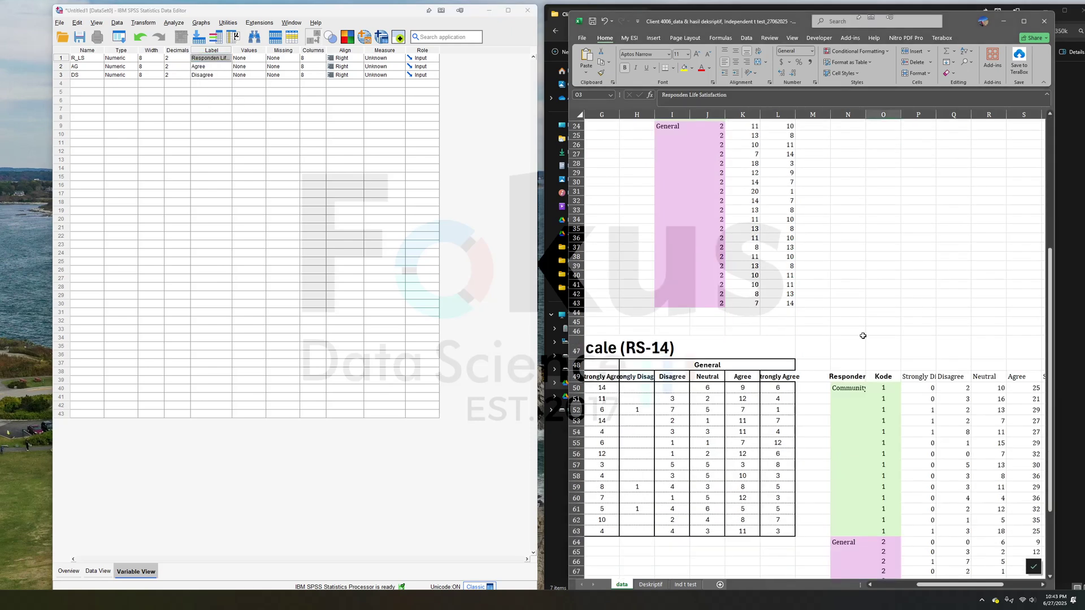
scroll(863, 335, "right", 3)
left_click_drag(911, 374, 908, 432)
right_click(909, 432)
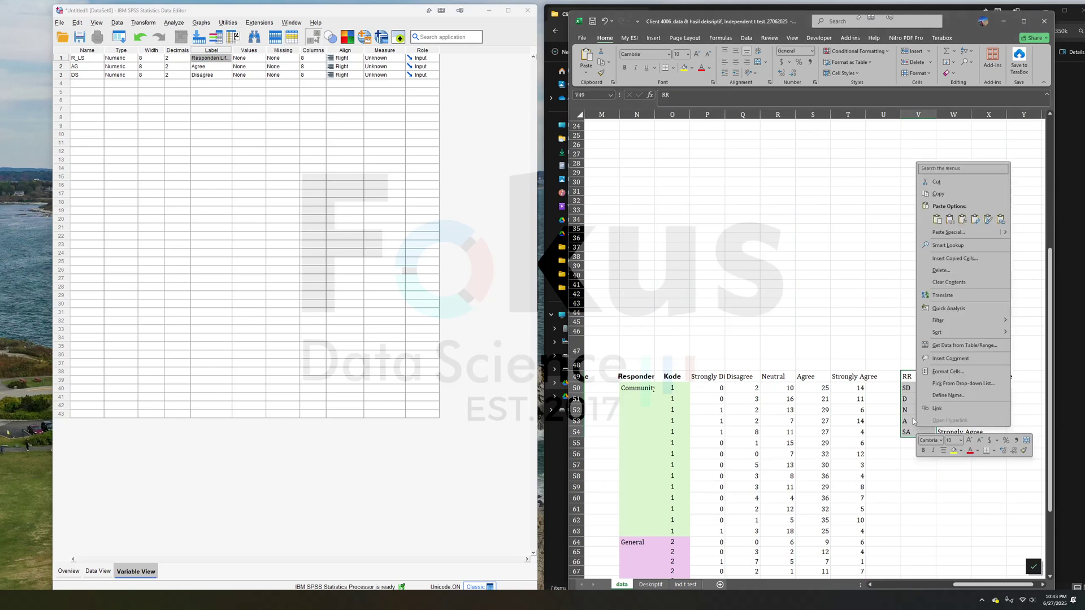
left_click(938, 194)
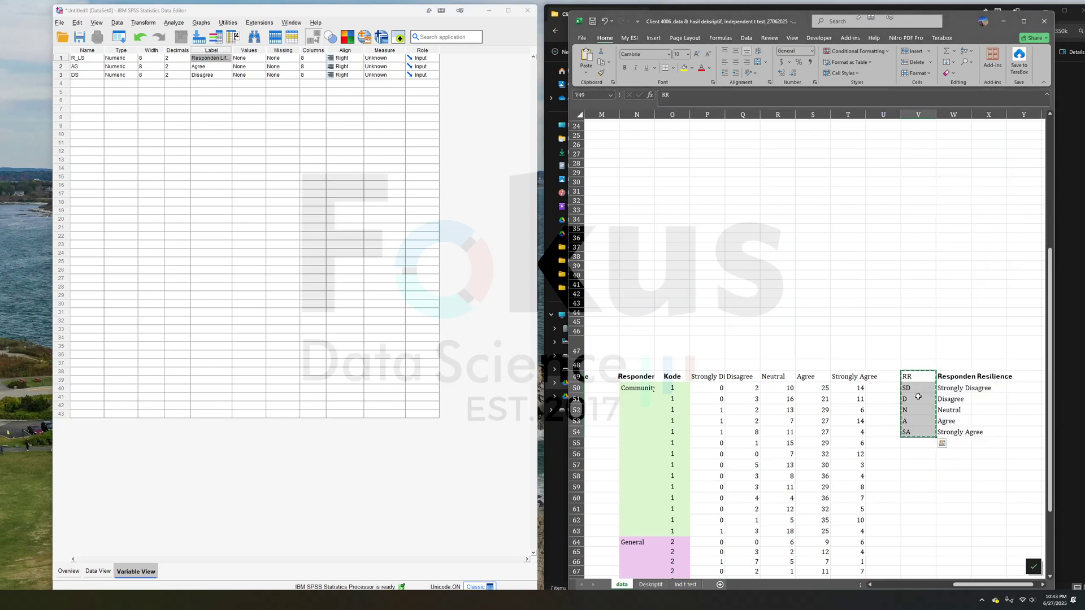
right_click(90, 84)
left_click(113, 101)
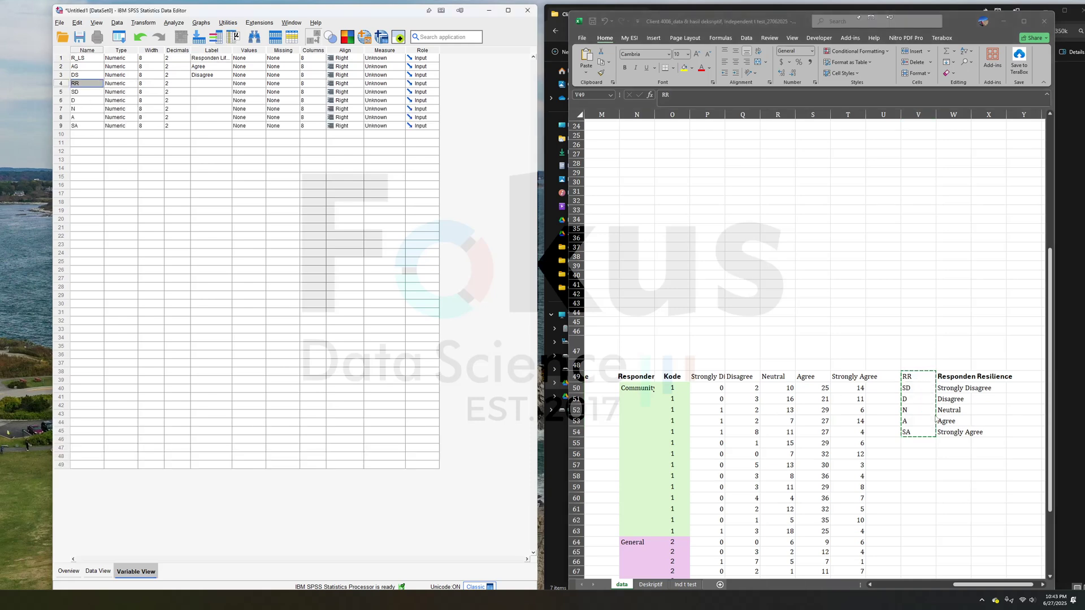
Copy the descriptions in workbook cells W49:W54 and paste them as the labels of RR through SA in SPSS
left_click_drag(954, 376, 961, 431)
right_click(961, 431)
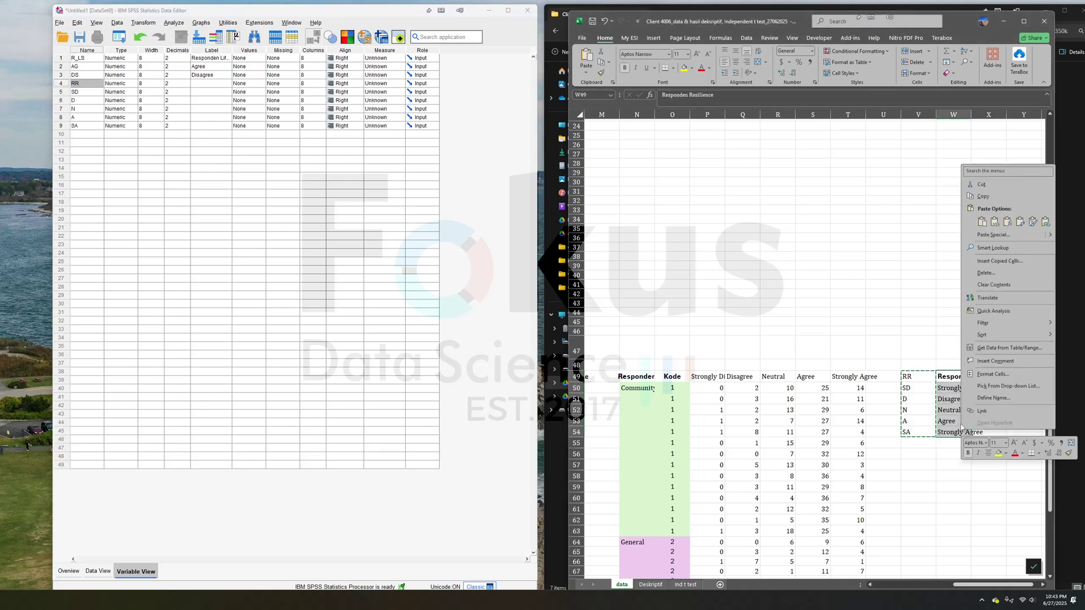
left_click(995, 198)
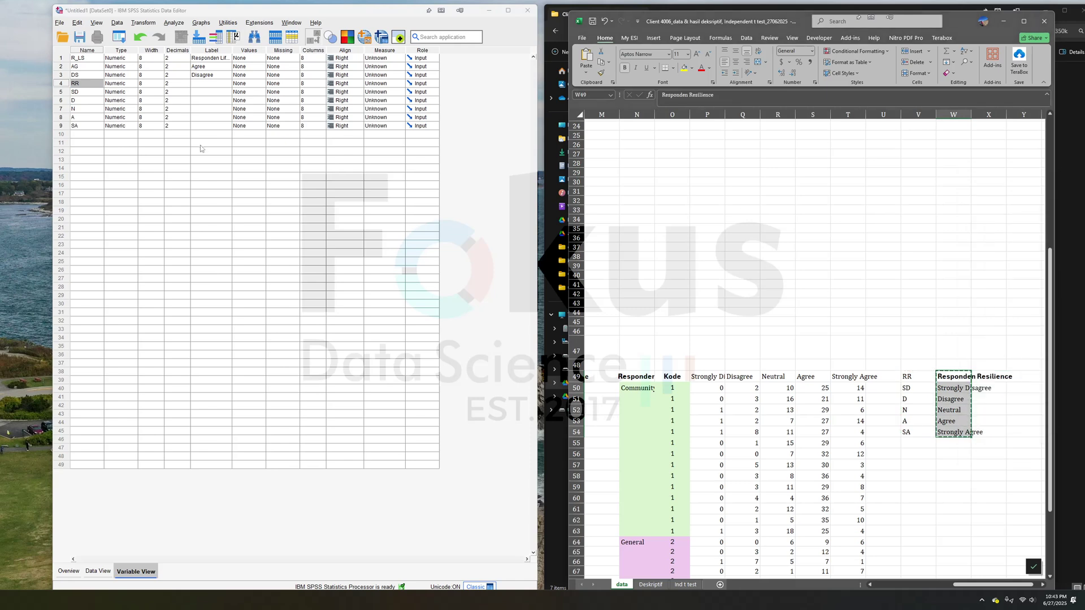
right_click(209, 83)
left_click(197, 90)
left_click(203, 86)
right_click(202, 88)
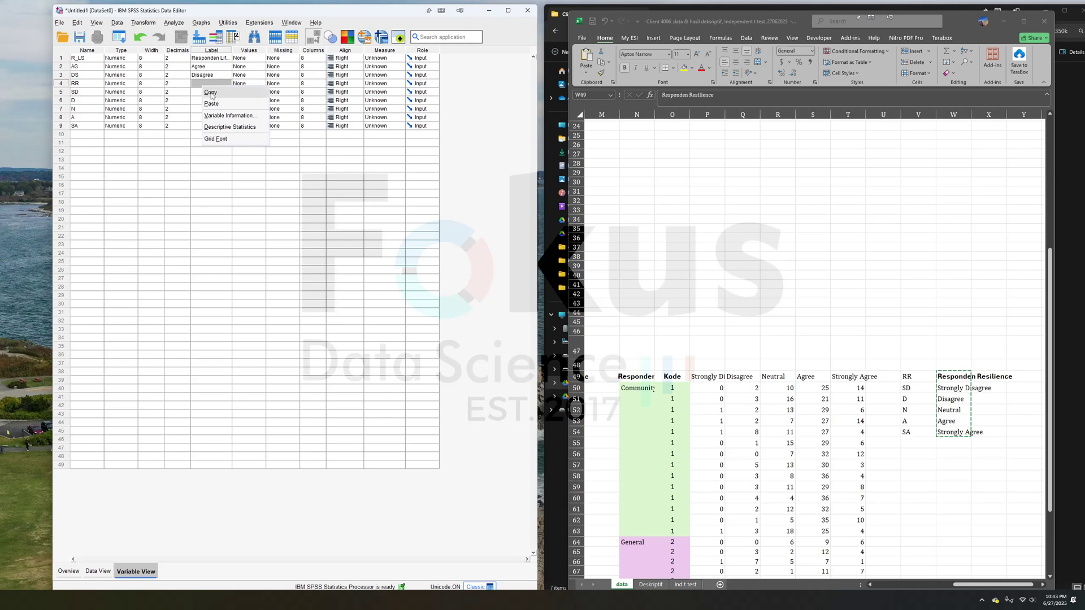
left_click(214, 103)
Widen the Label column in the SPSS Variable View so the full variable labels fit
left_click(749, 319)
scroll(749, 319, "up", 8)
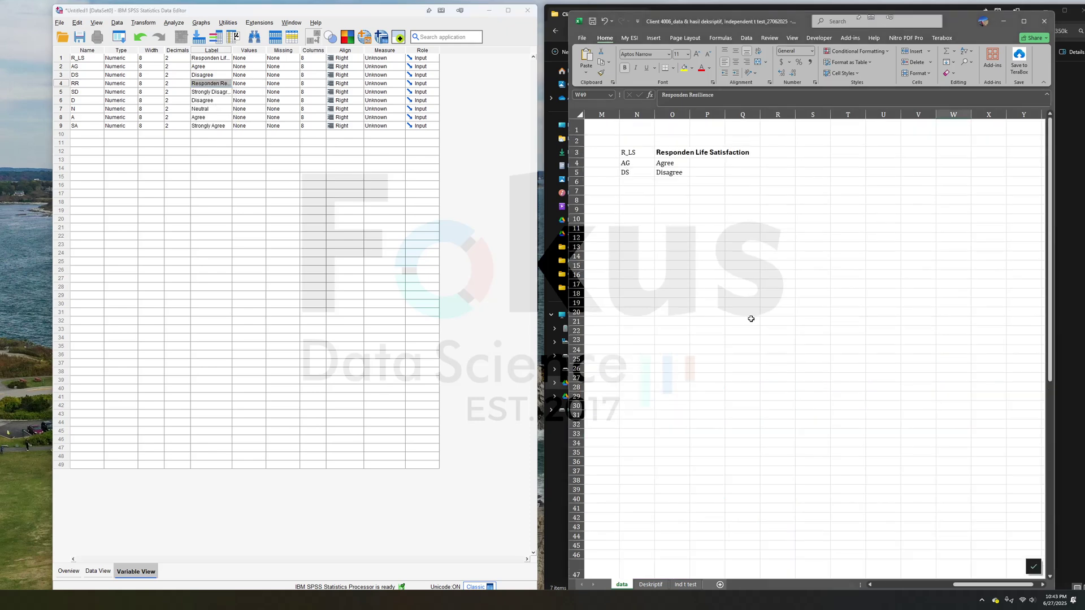
scroll(755, 314, "left", 4)
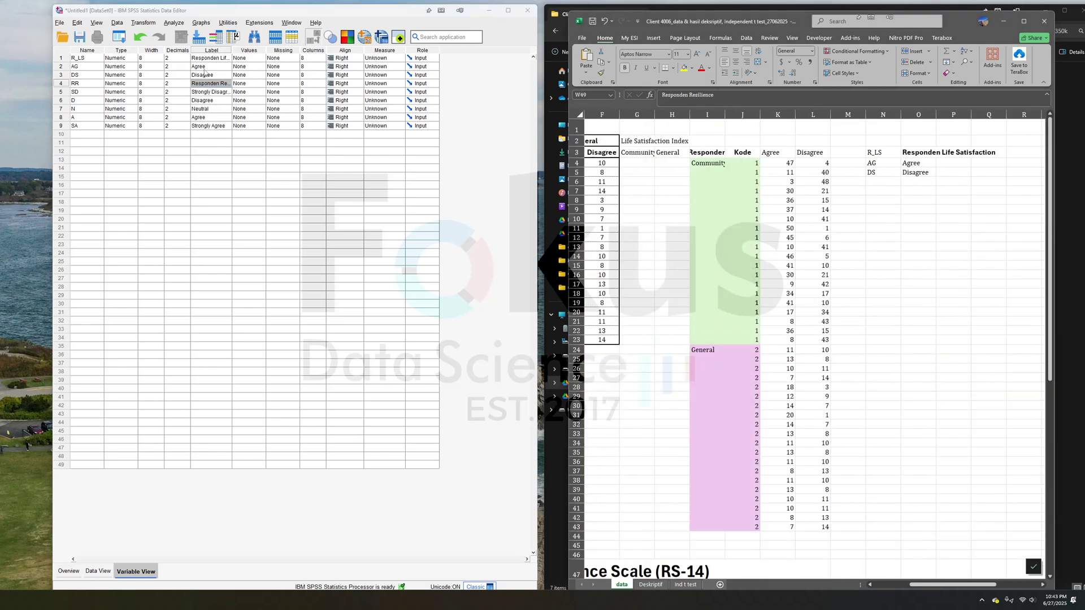
left_click(221, 59)
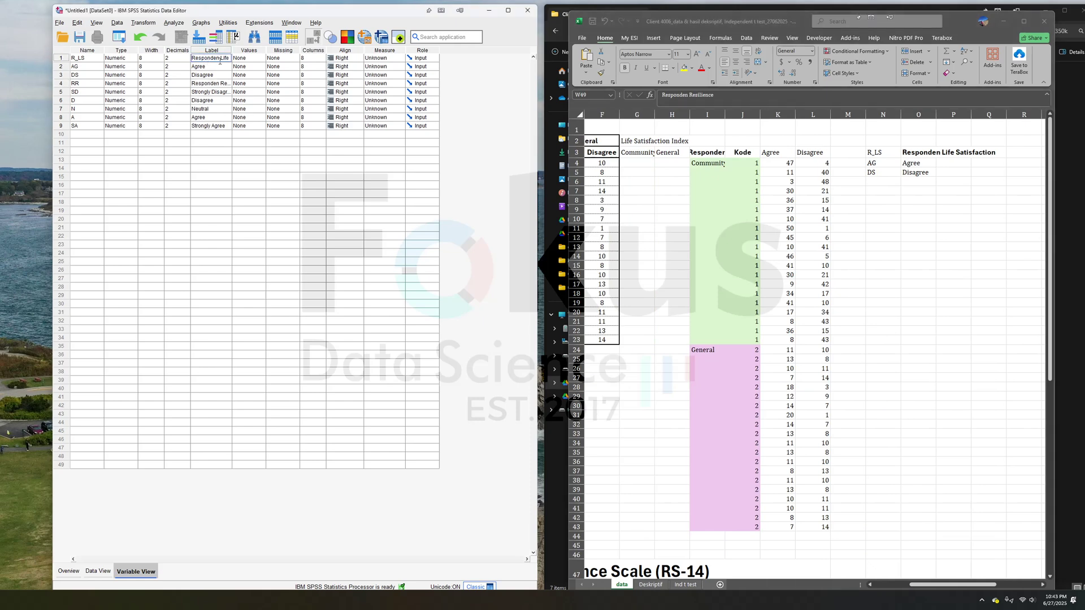
left_click_drag(231, 51, 261, 50)
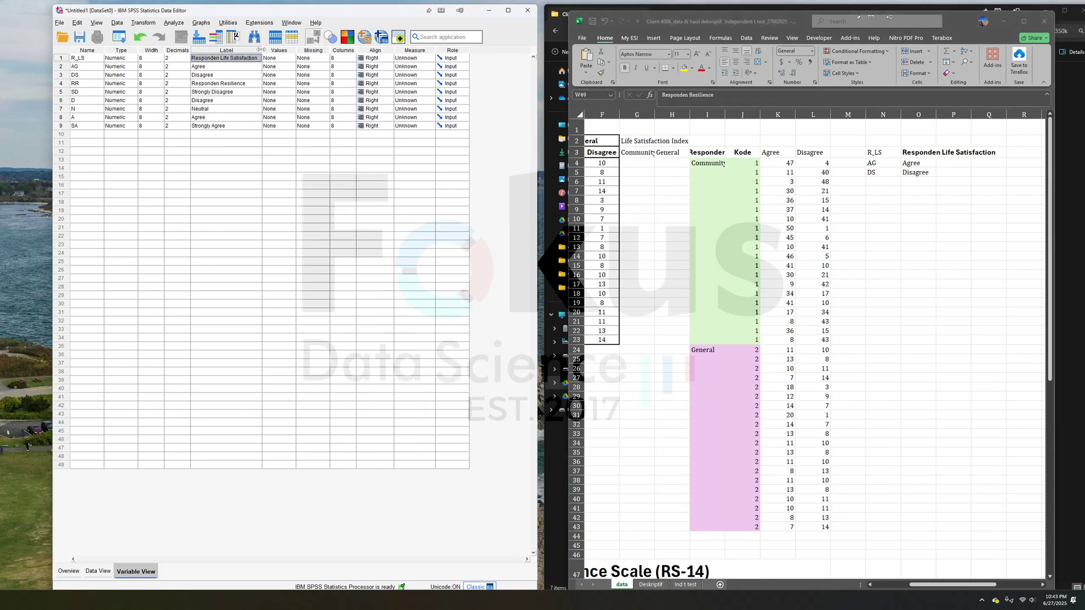
Open the value labels of R_LS and add the values 1 and 2
left_click(290, 59)
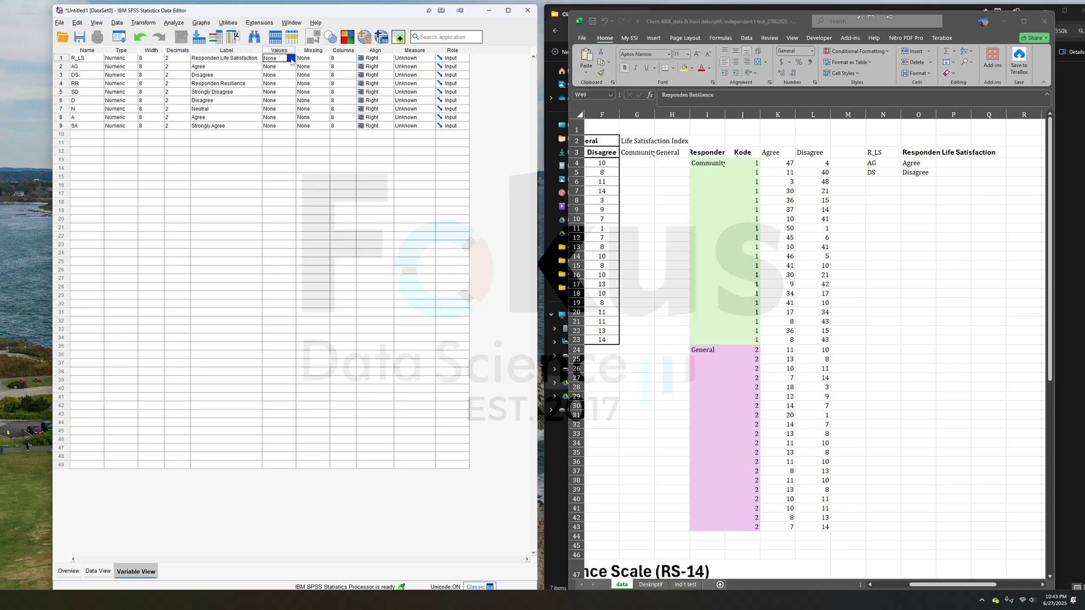
left_click(290, 59)
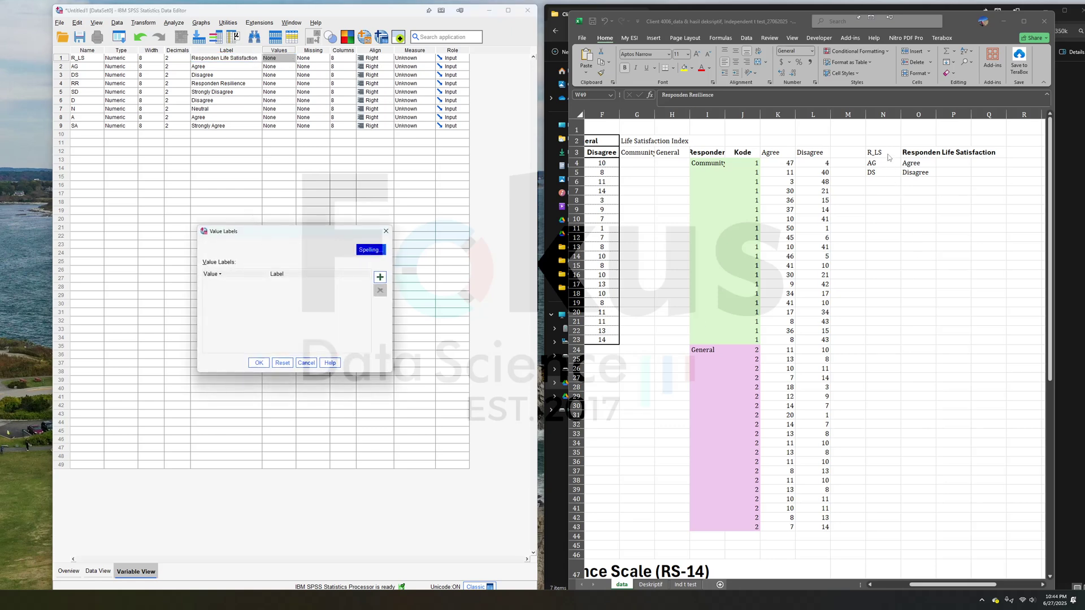
left_click(380, 277)
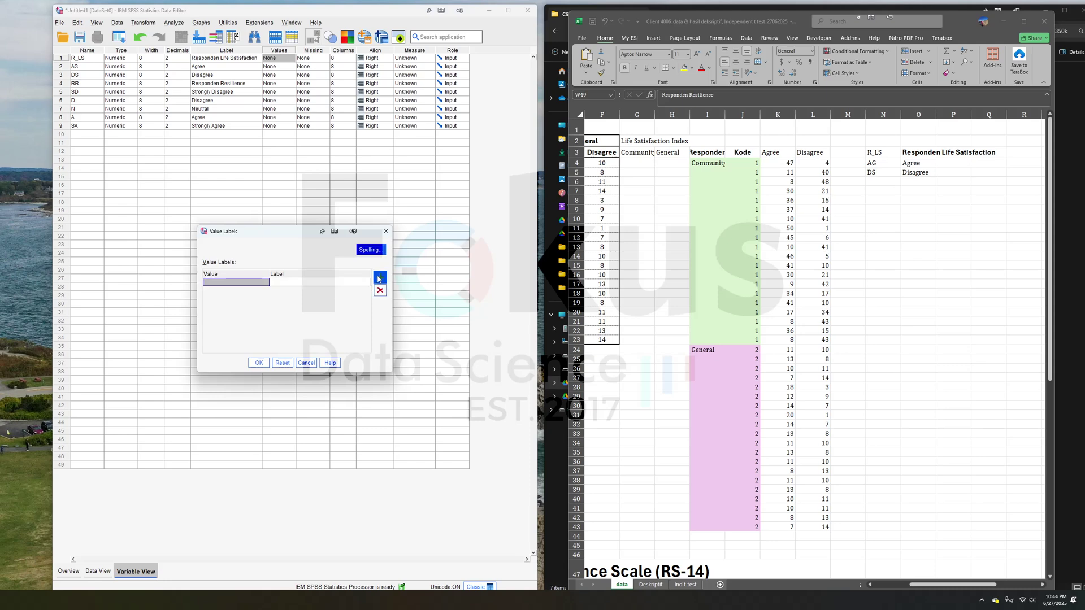
left_click(256, 284)
type("2")
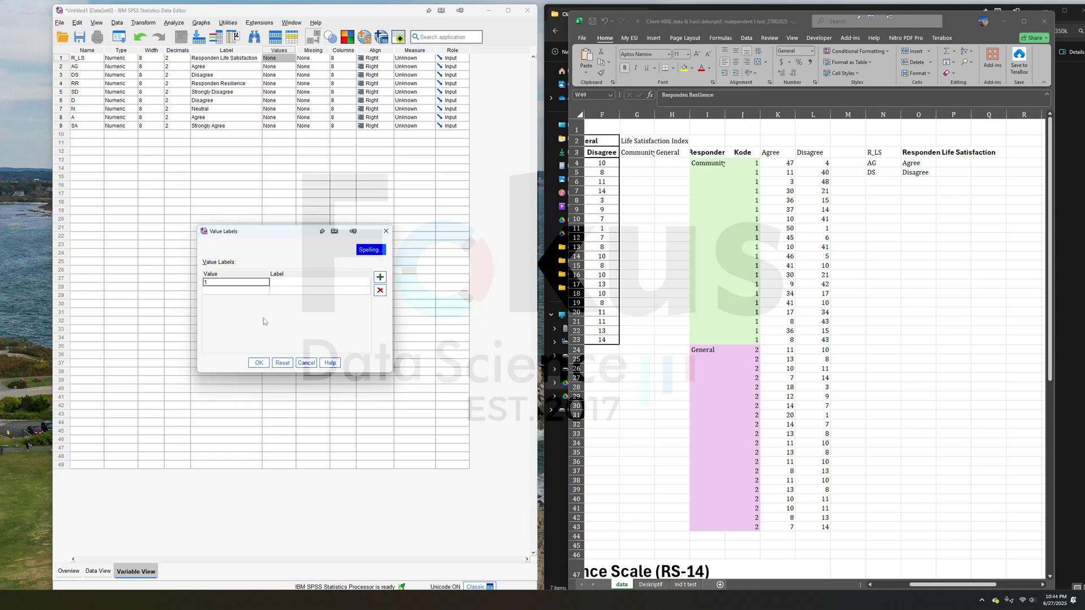
key("Return")
left_click(332, 283)
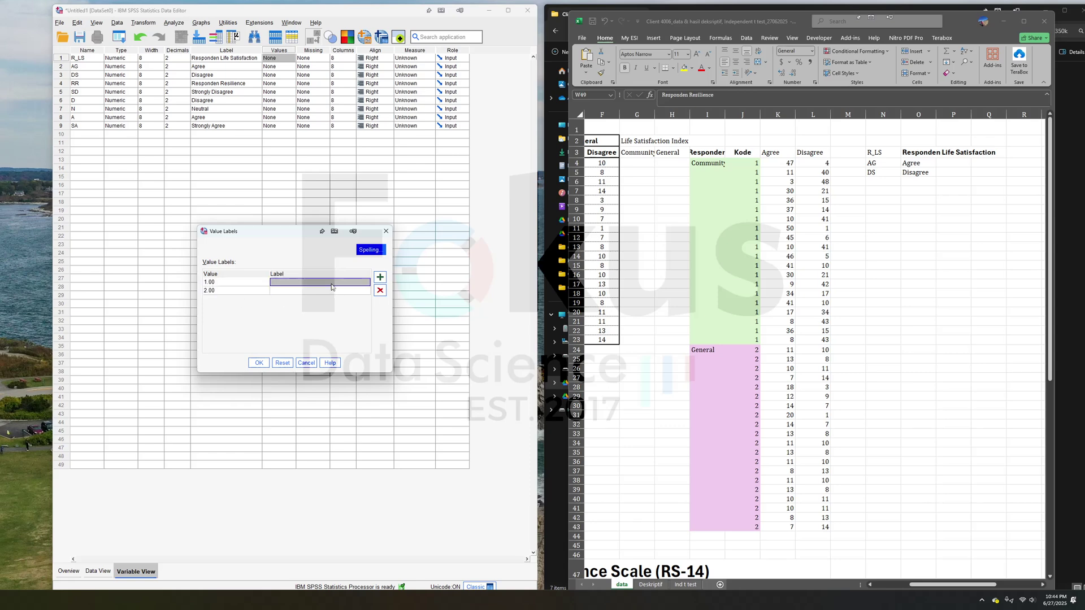
Try to copy the whole workbook cell I4 into the label of value 1
right_click(708, 164)
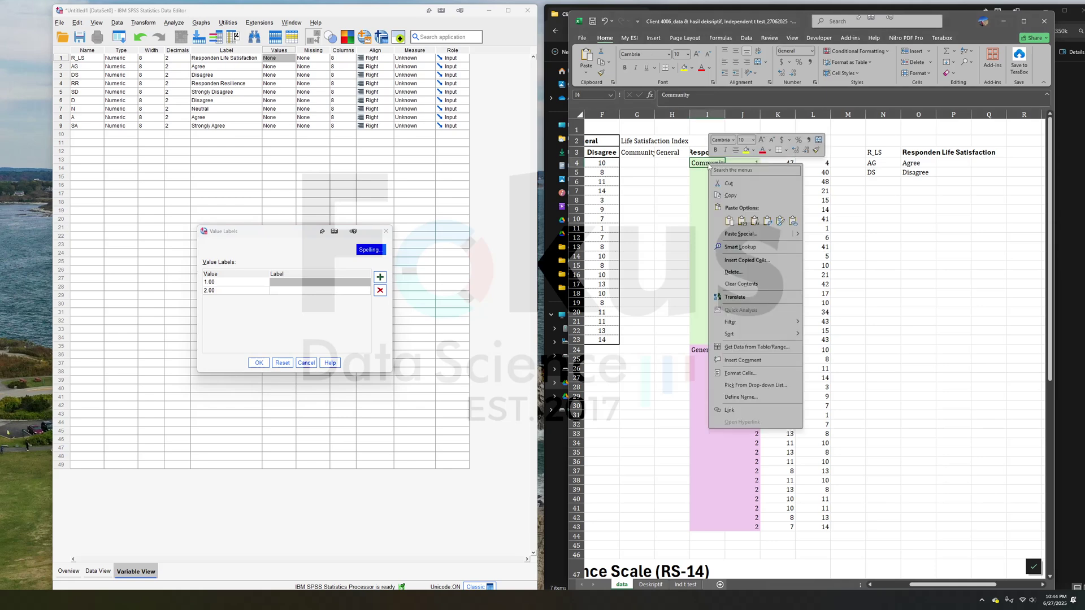
left_click(738, 196)
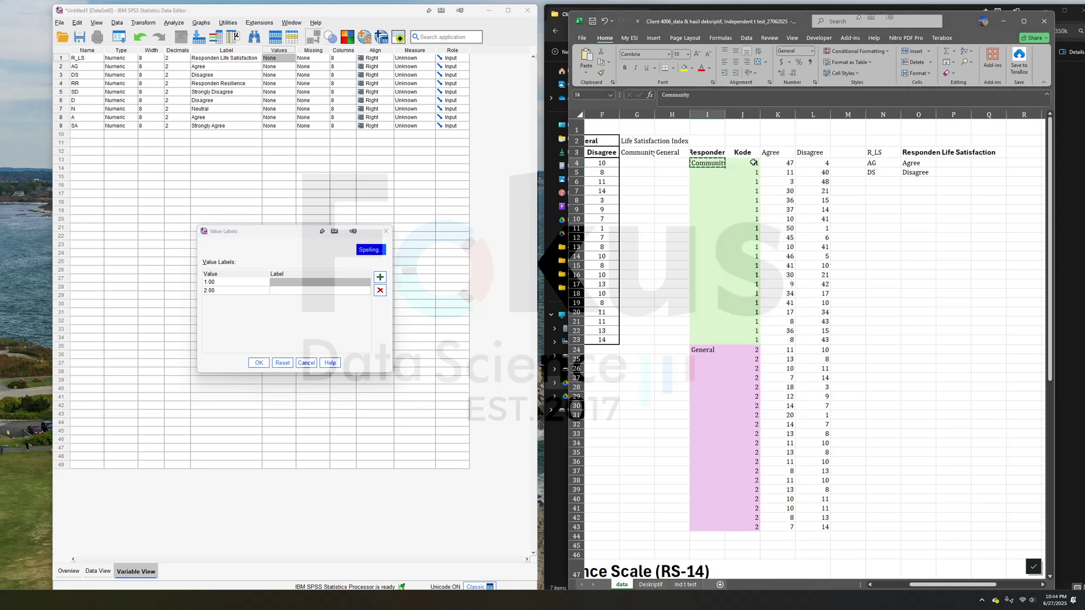
left_click(303, 280)
key("ctrl+v")
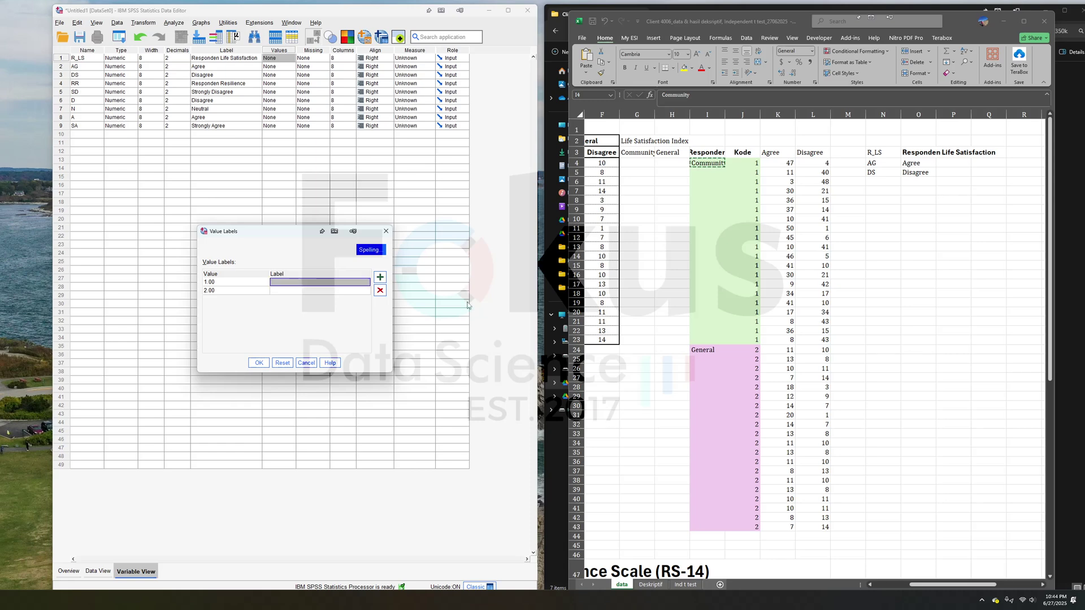
Copy the text Community from inside workbook cell I4 and paste it as the label of value 1
left_click(679, 96)
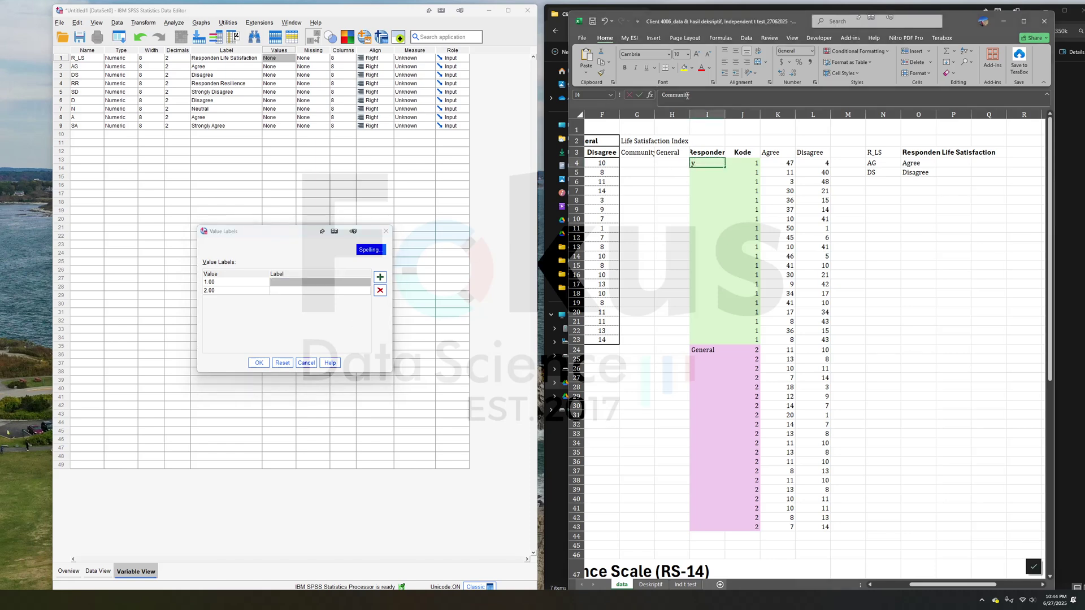
double_click(679, 97)
key("ctrl+c")
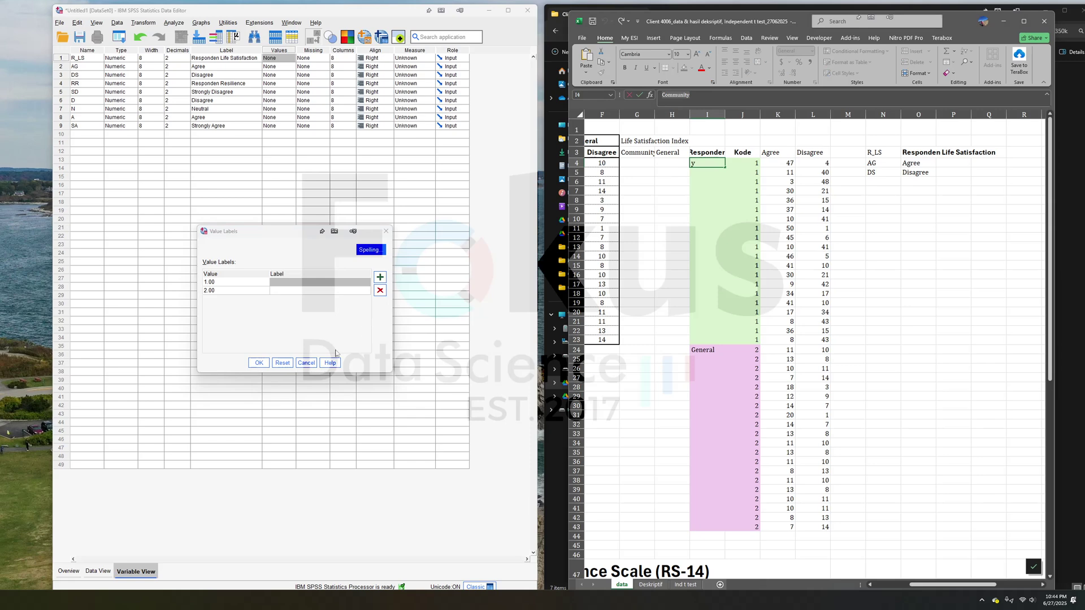
left_click(319, 282)
left_click(317, 282)
key("ctrl+v")
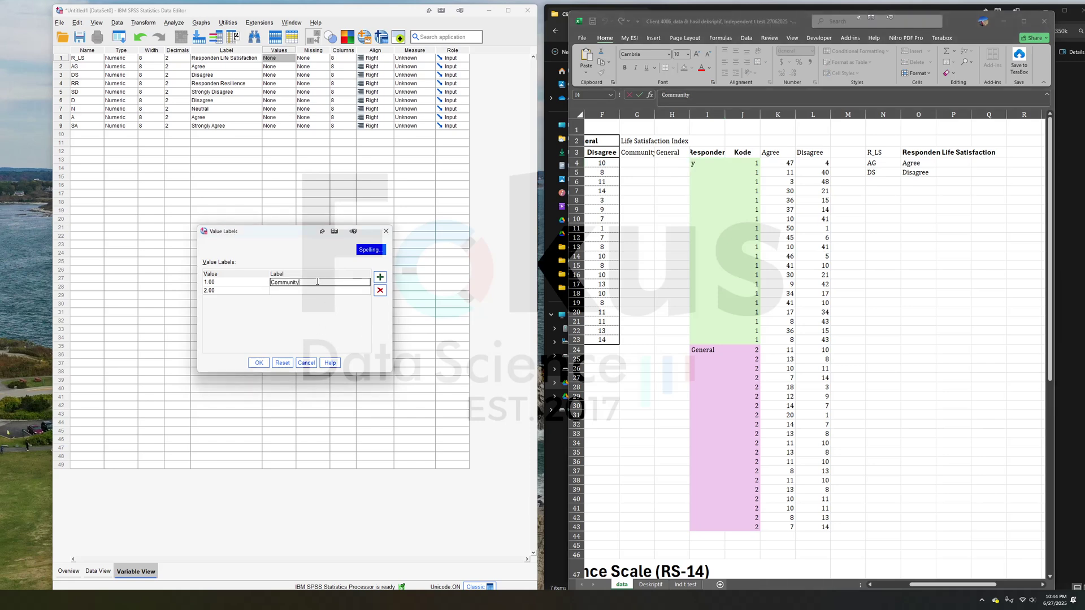
Copy General from workbook cell I24 as the label of value 2 and apply the value labels to R_LS
right_click(697, 348)
left_click(704, 120)
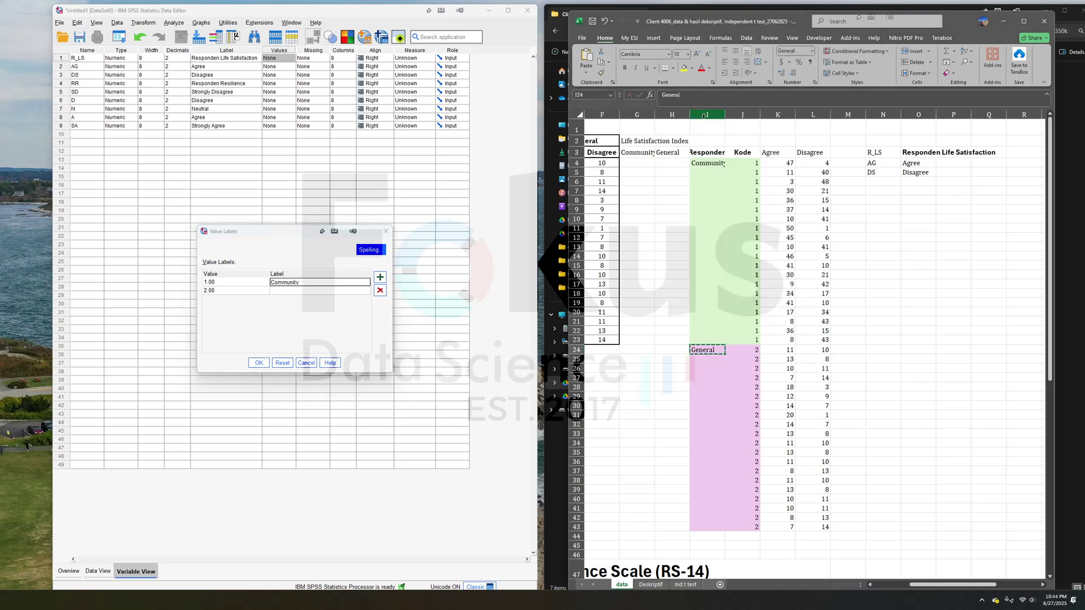
left_click(286, 290)
left_click(286, 289)
key("ctrl+v")
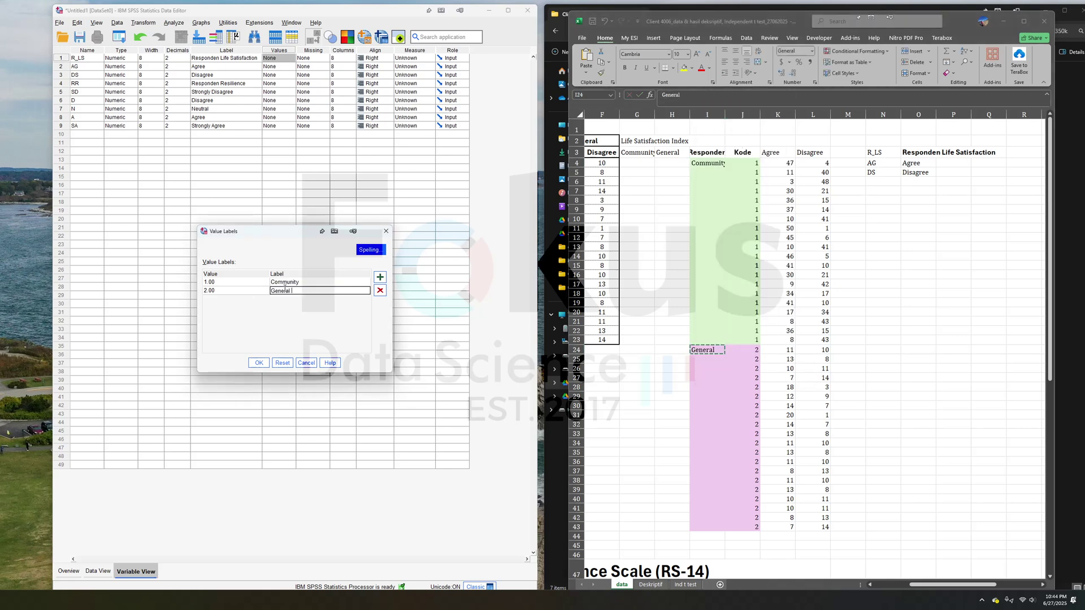
left_click(259, 363)
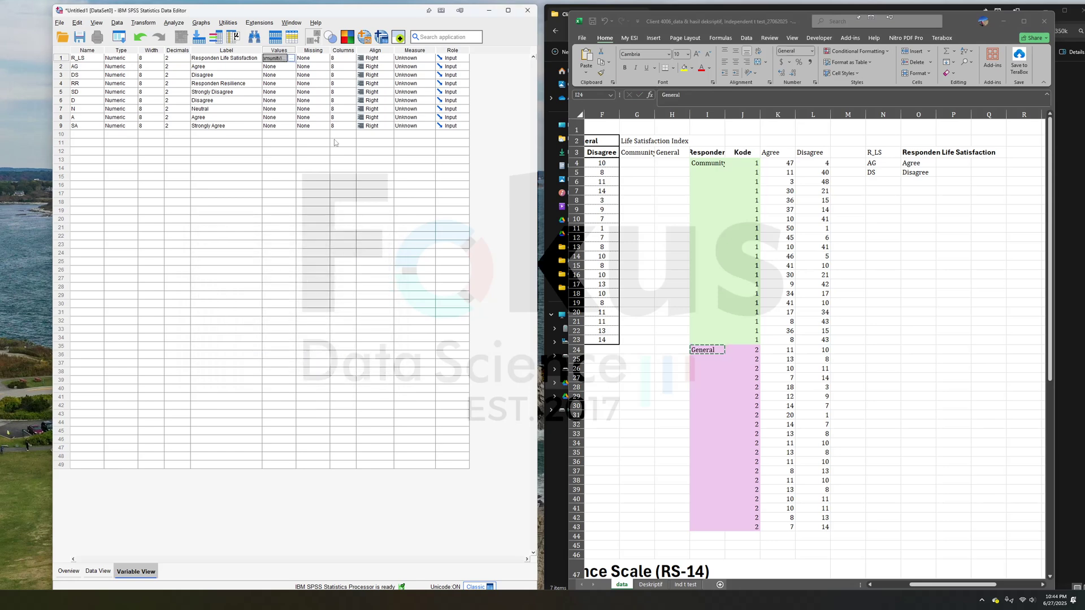
Widen the Values column and copy the value labels of R_LS to RR
left_click_drag(296, 50, 344, 50)
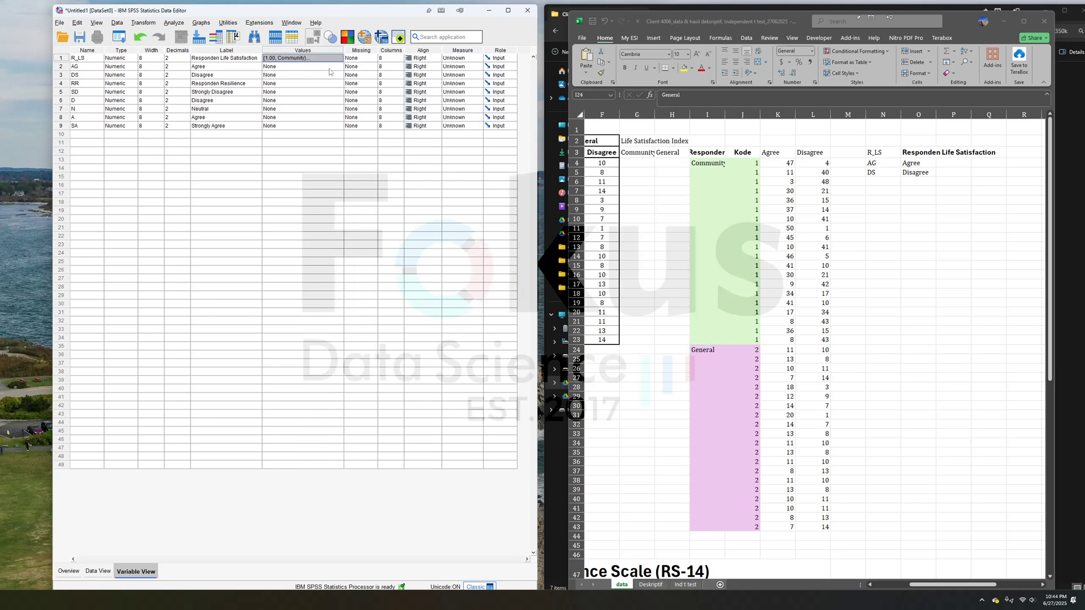
left_click(265, 86)
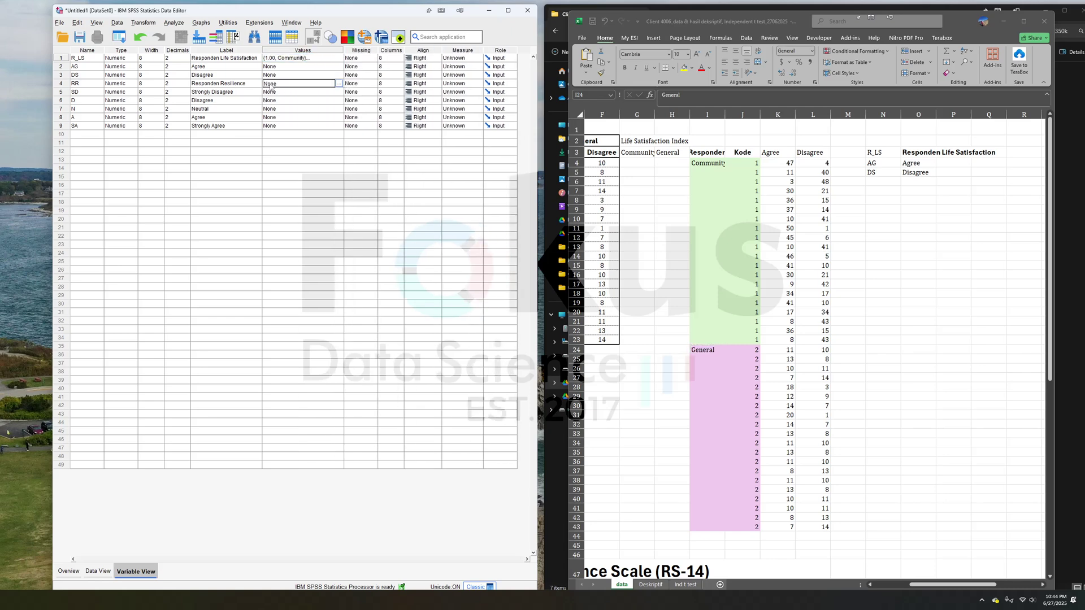
key("ctrl+v")
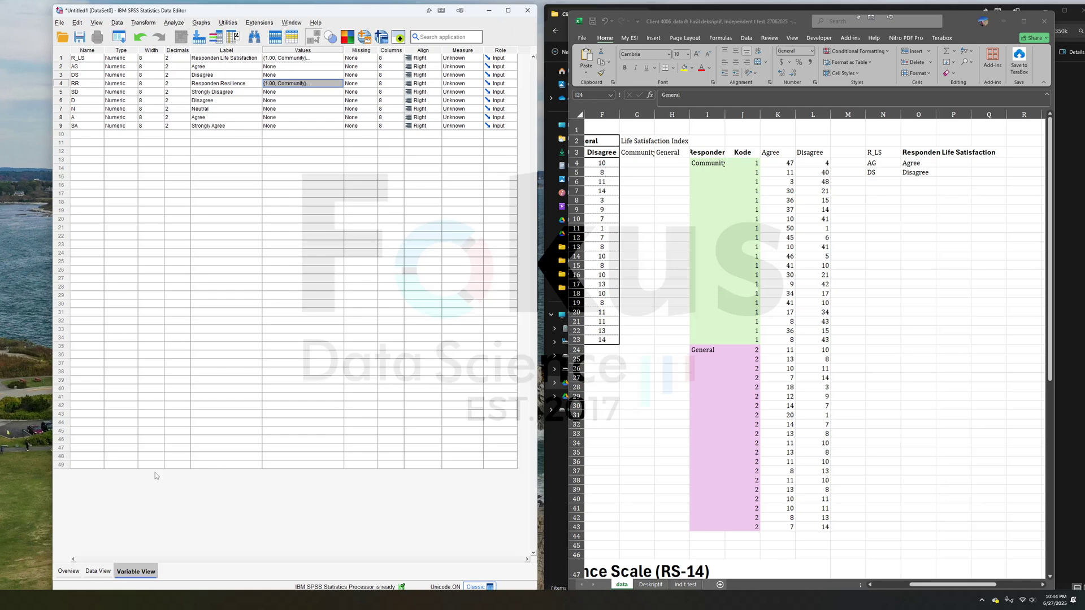
Copy the life satisfaction data in workbook cells J4:L43 and paste it into the SPSS Data View from the first R_LS case
left_click(100, 572)
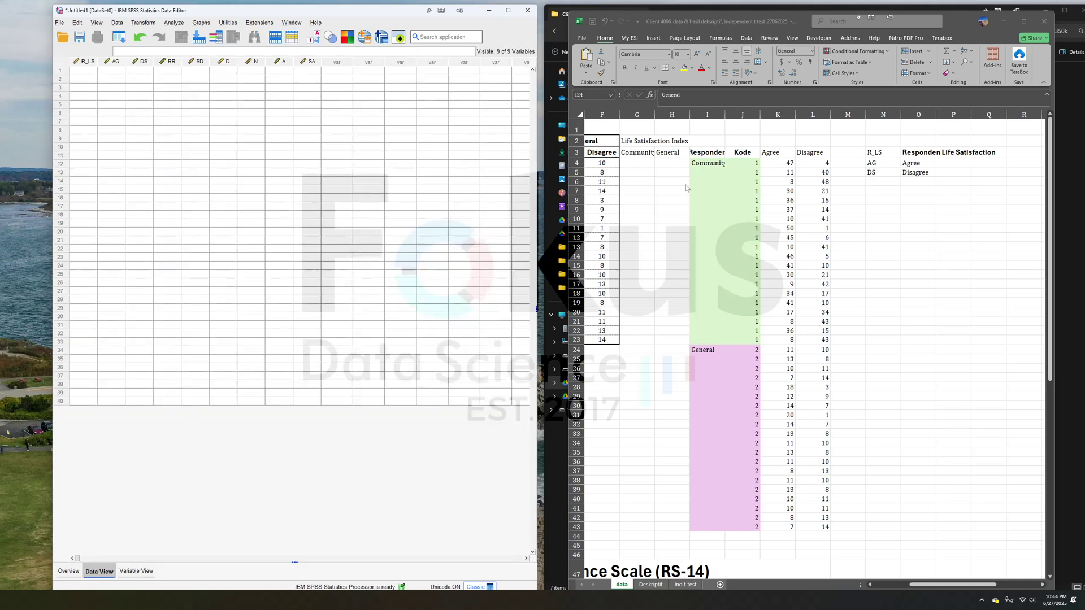
left_click(874, 211)
left_click_drag(735, 164, 806, 530)
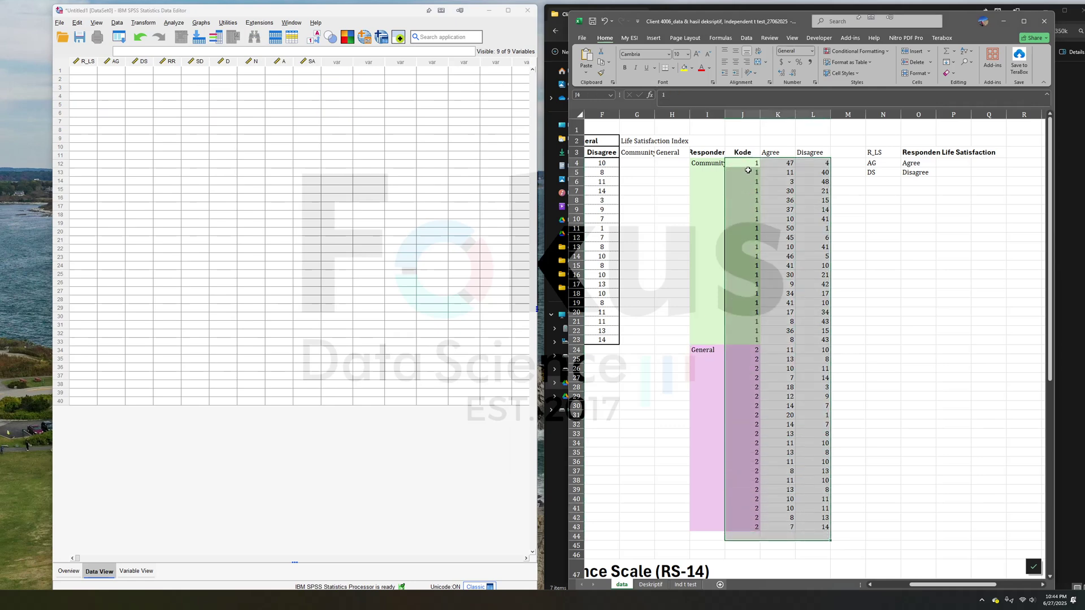
left_click_drag(748, 164, 809, 527)
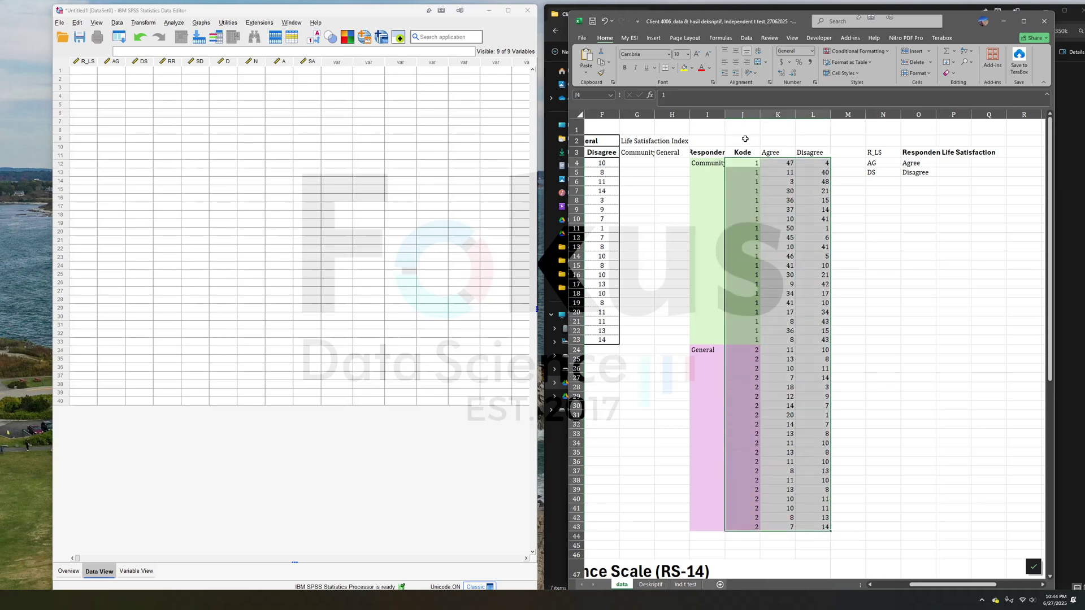
right_click(781, 172)
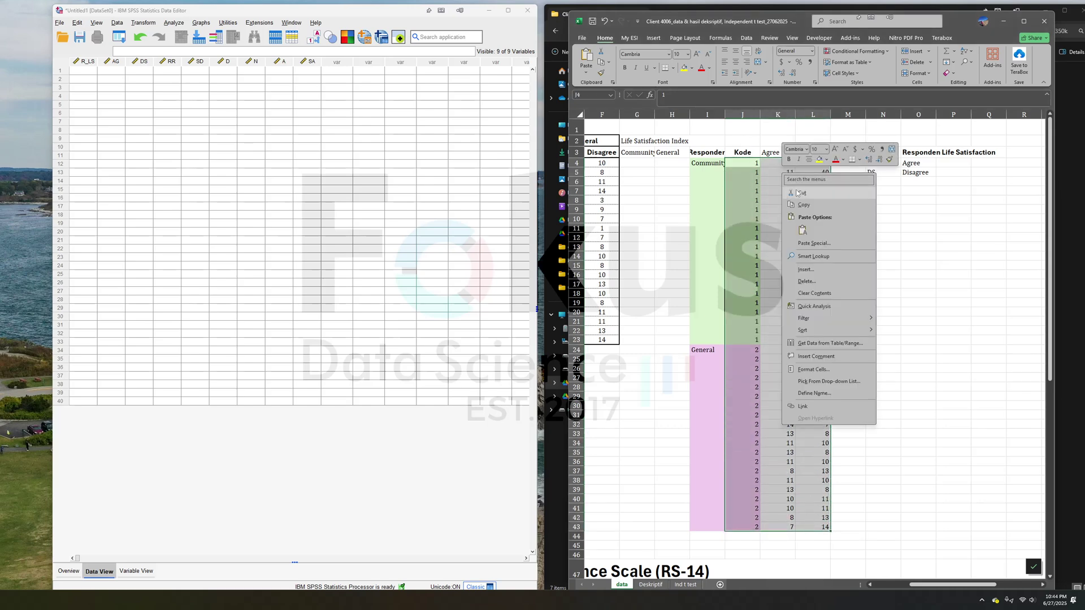
left_click(791, 203)
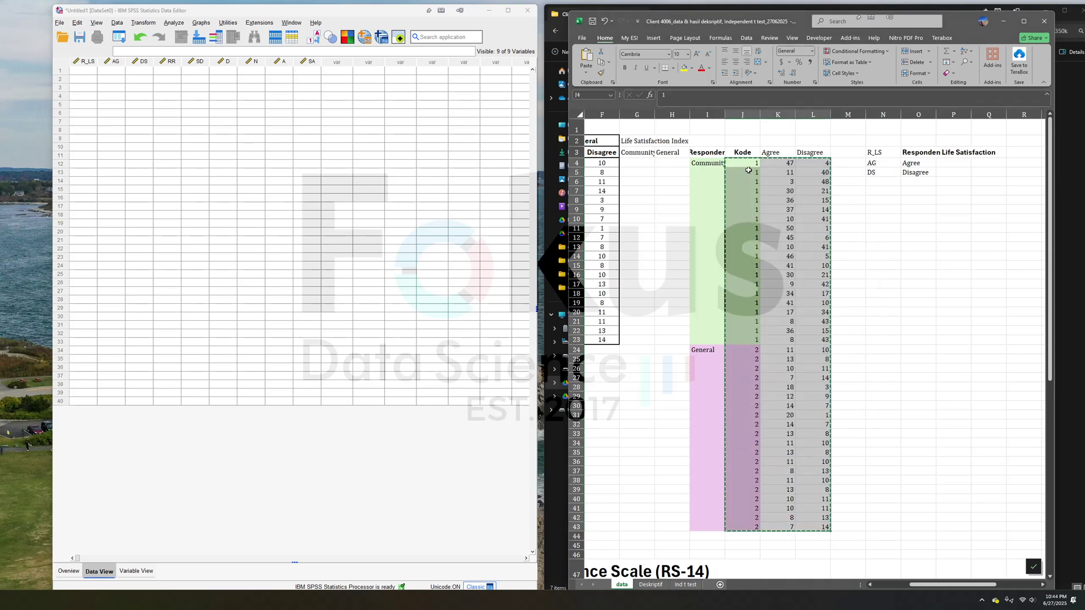
left_click(85, 71)
right_click(86, 71)
left_click(114, 123)
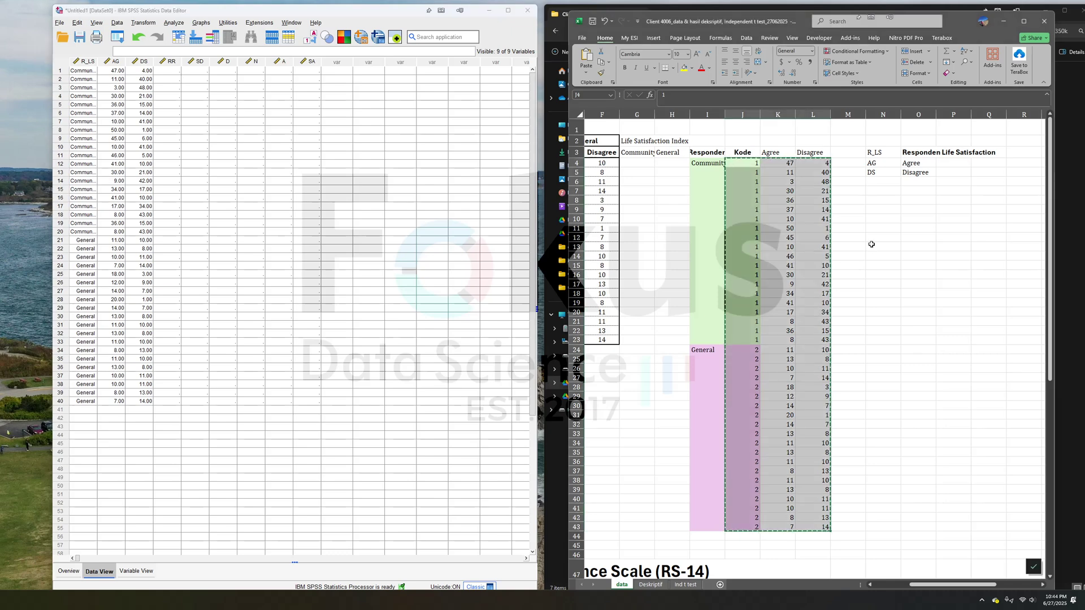
Copy the resilience data in workbook cells O50:T77 and paste it into the SPSS Data View from the first RR case
scroll(872, 242, "down", 12)
scroll(872, 242, "right", 3)
left_click_drag(779, 278, 947, 543)
left_click_drag(952, 558, 951, 558)
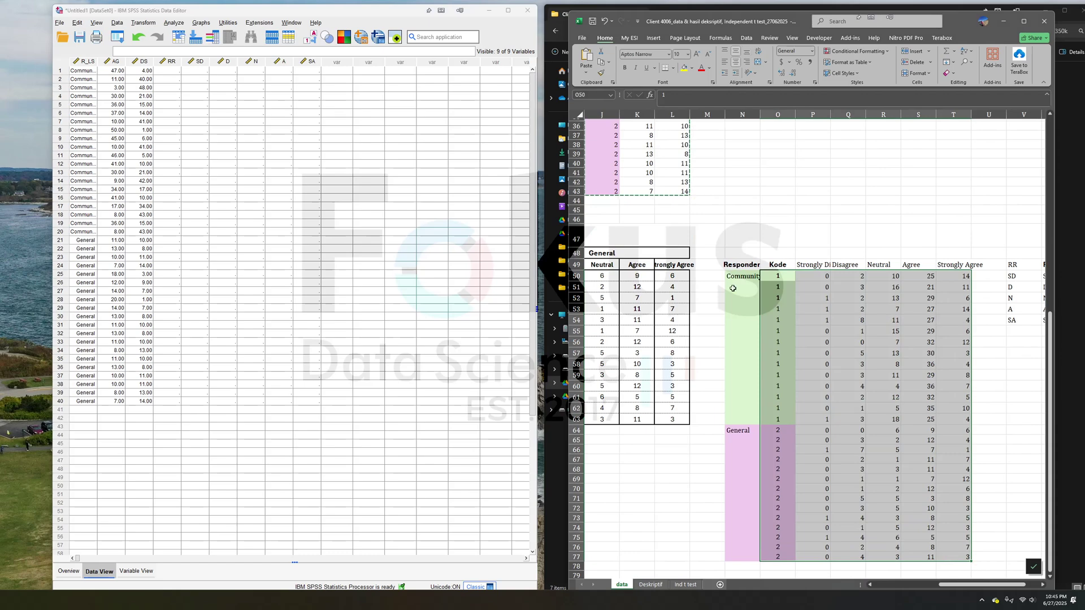
scroll(743, 274, "left", 3)
scroll(748, 241, "right", 3)
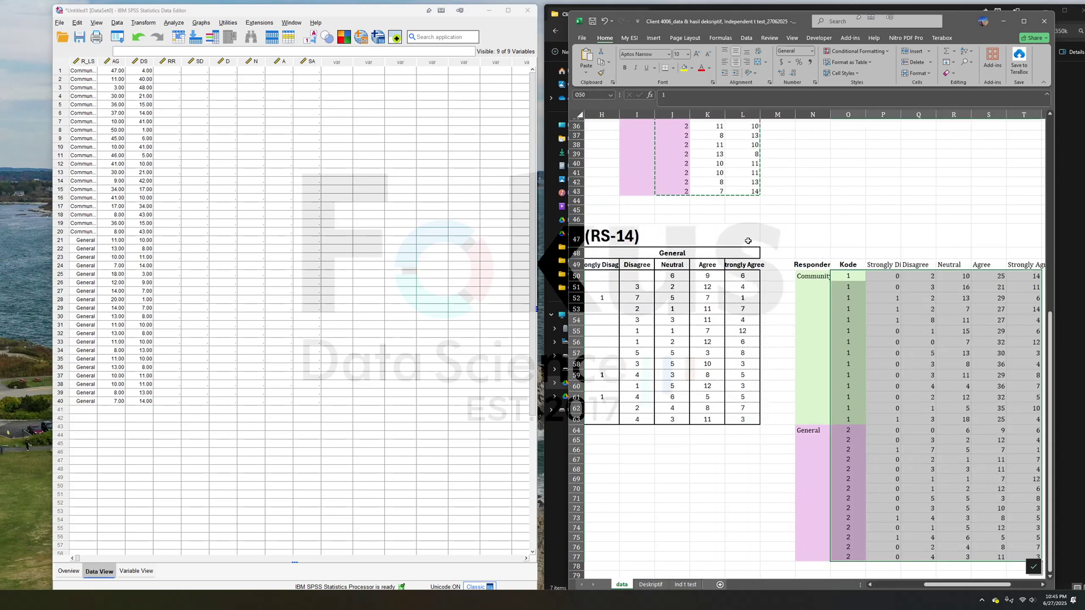
right_click(943, 335)
left_click(961, 367)
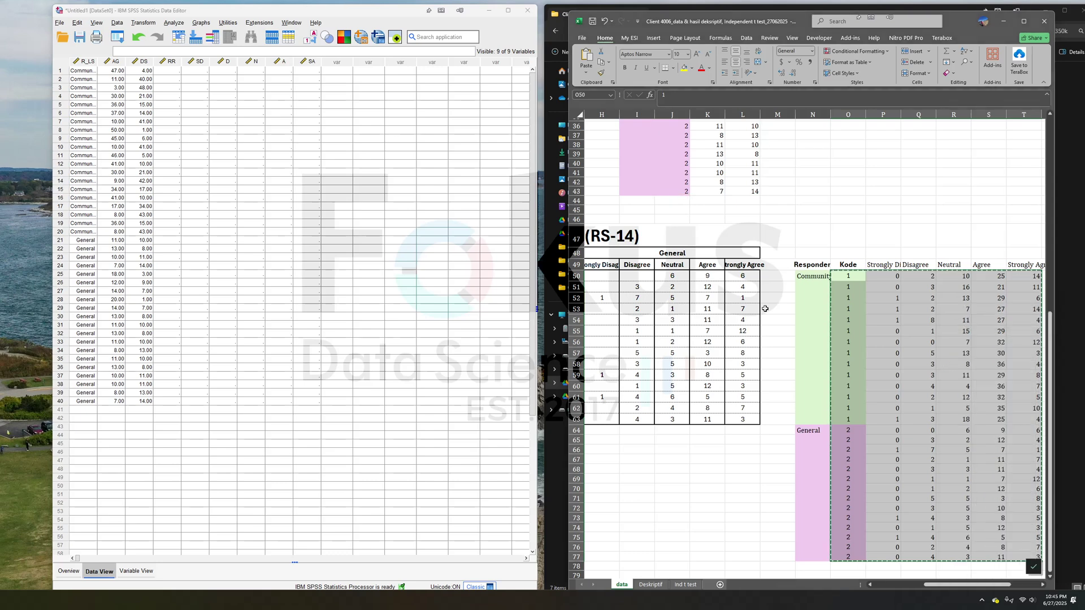
left_click(178, 73)
right_click(172, 72)
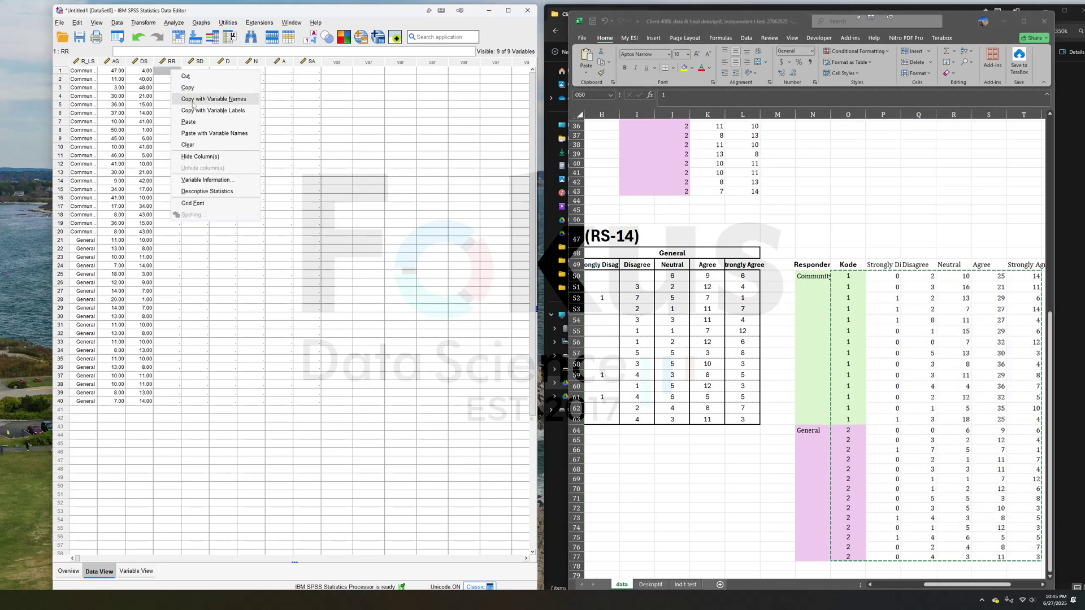
left_click(232, 122)
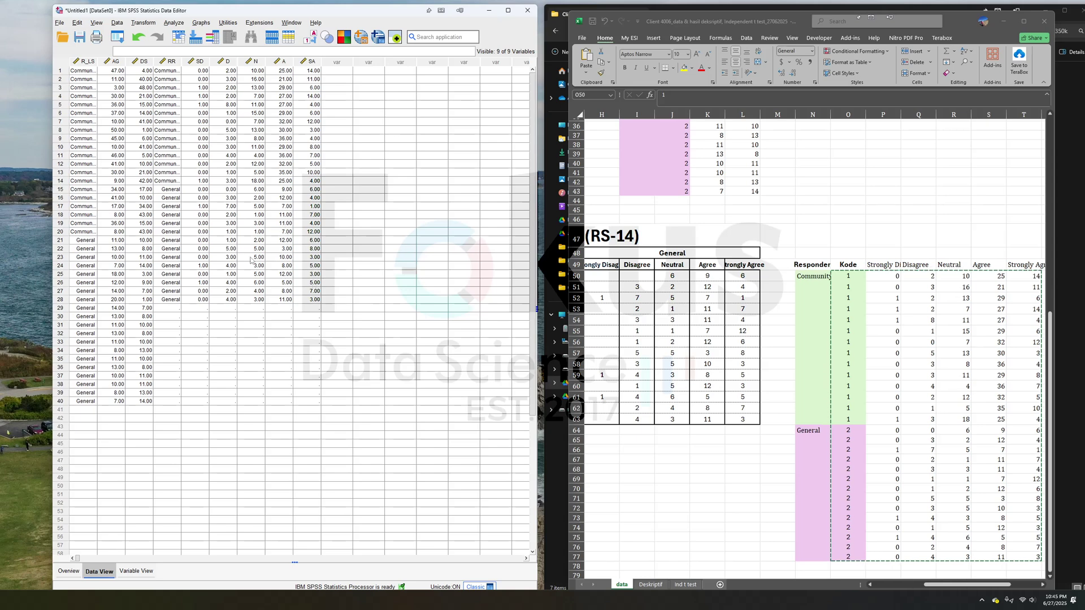
Open the Deskriptif worksheet in Excel and examine its descriptive output and summary tables
left_click(771, 279)
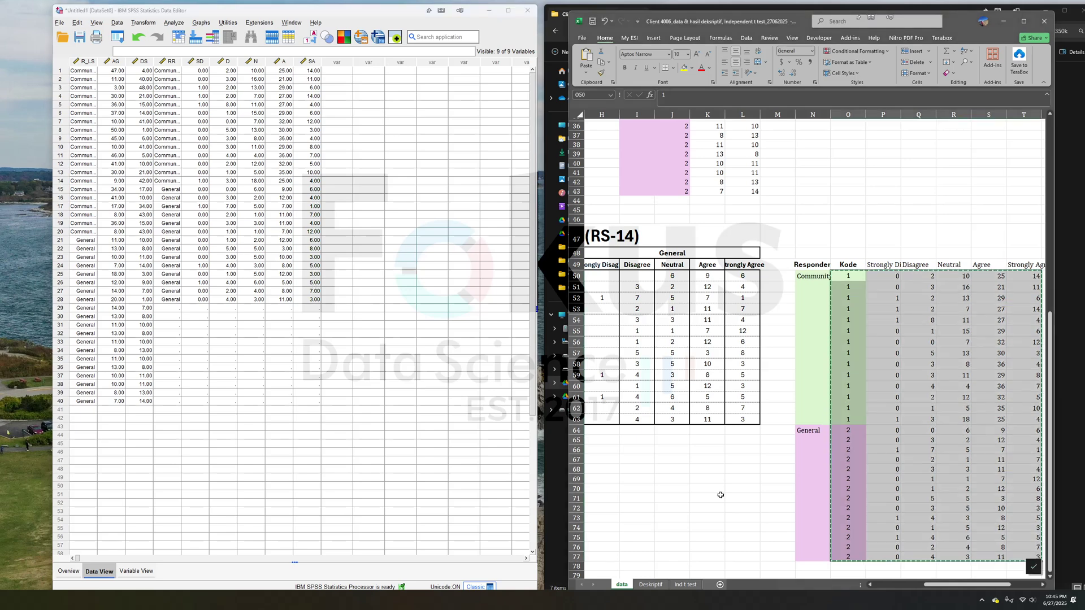
left_click(651, 584)
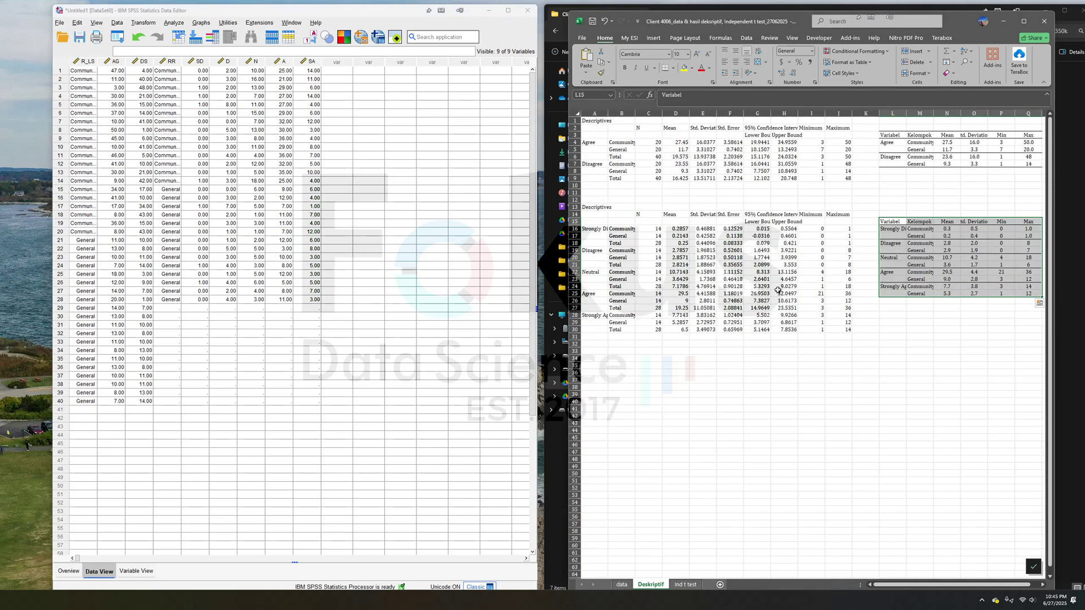
left_click(896, 194)
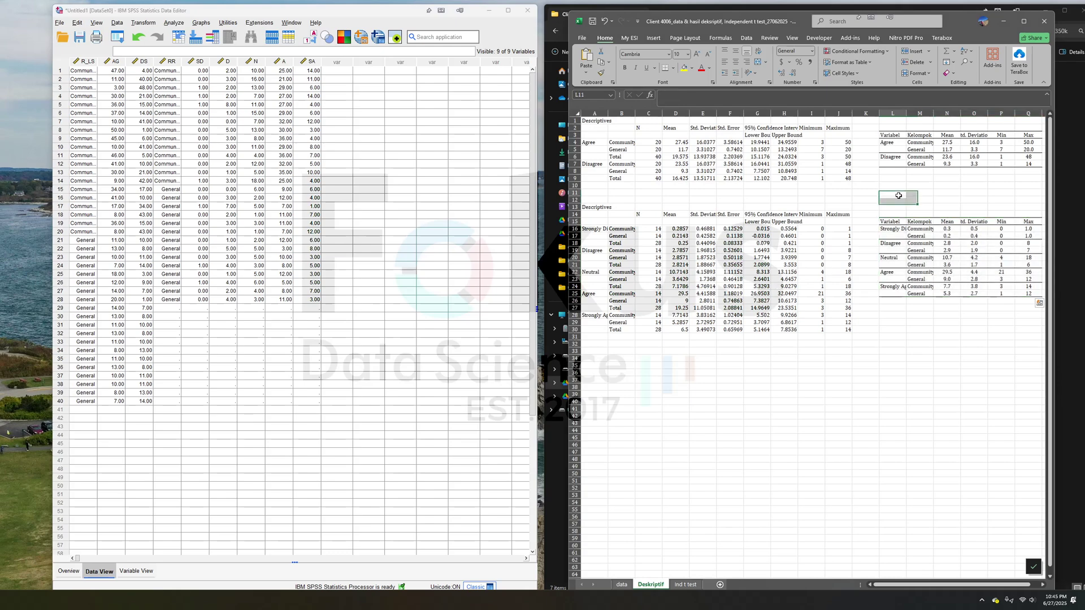
scroll(898, 196, "right", 3)
scroll(782, 164, "left", 3)
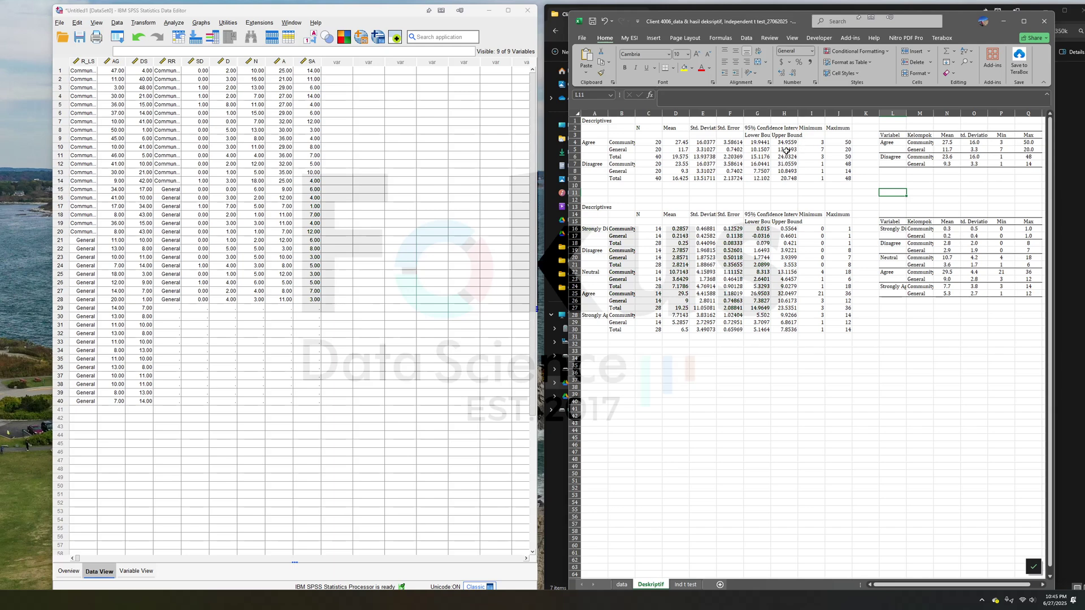
left_click_drag(763, 151, 965, 195)
scroll(965, 196, "right", 1)
left_click(938, 186)
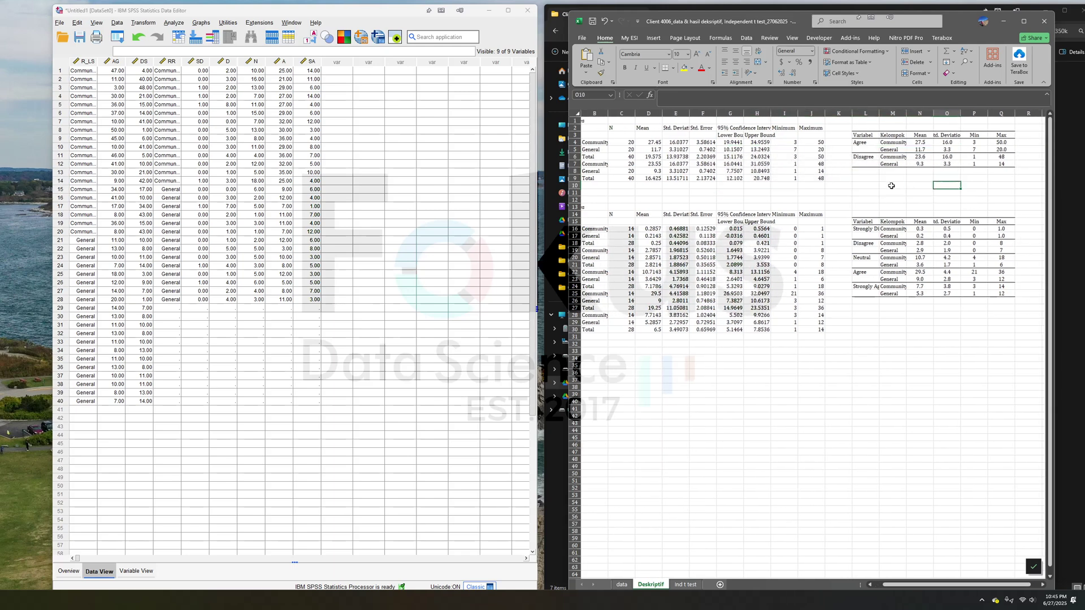
left_click(891, 186)
left_click(870, 145)
left_click(883, 145)
left_click(882, 149)
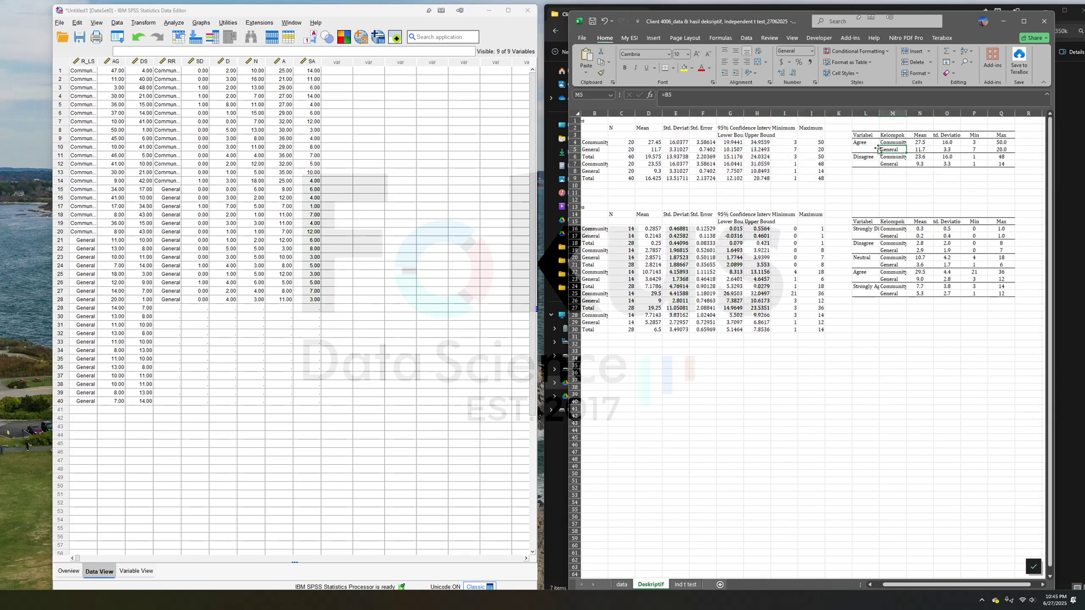
Widen the Kelompok column of the summary tables so the group names fit
left_click_drag(871, 144, 883, 148)
left_click(892, 144)
left_click_drag(906, 114, 929, 114)
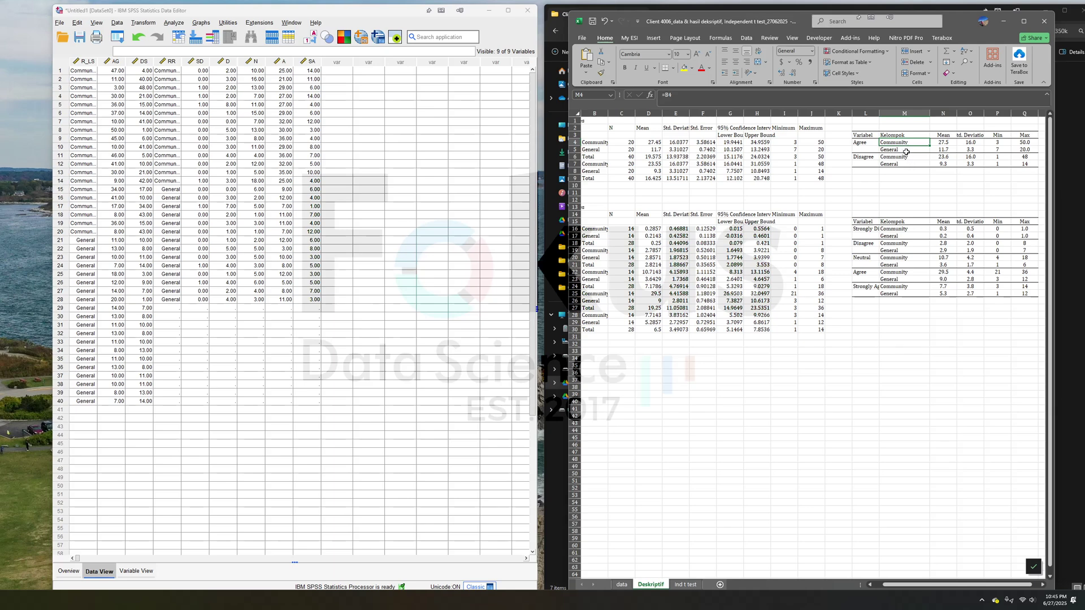
Examine how the upper summary table arranges Agree and Disagree by the Community and General groups
left_click(868, 162)
left_click(871, 144)
left_click(897, 142)
left_click(901, 151)
left_click(908, 143)
left_click(907, 150)
left_click(911, 141)
left_click(910, 151)
scroll(909, 151, "right", 1)
scroll(909, 150, "right", 2)
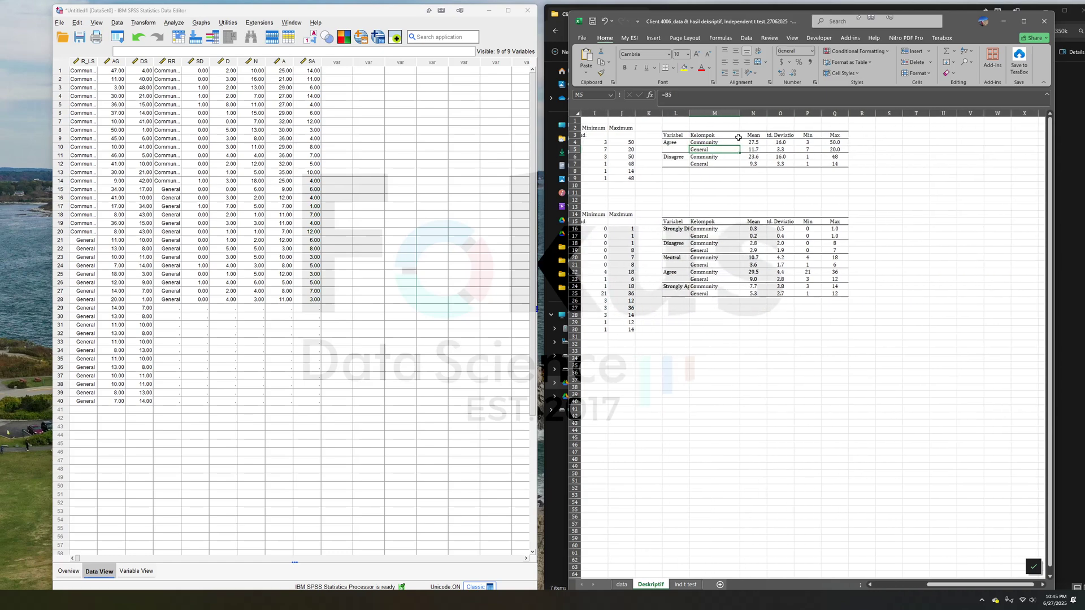
left_click(741, 141)
left_click_drag(659, 143, 848, 138)
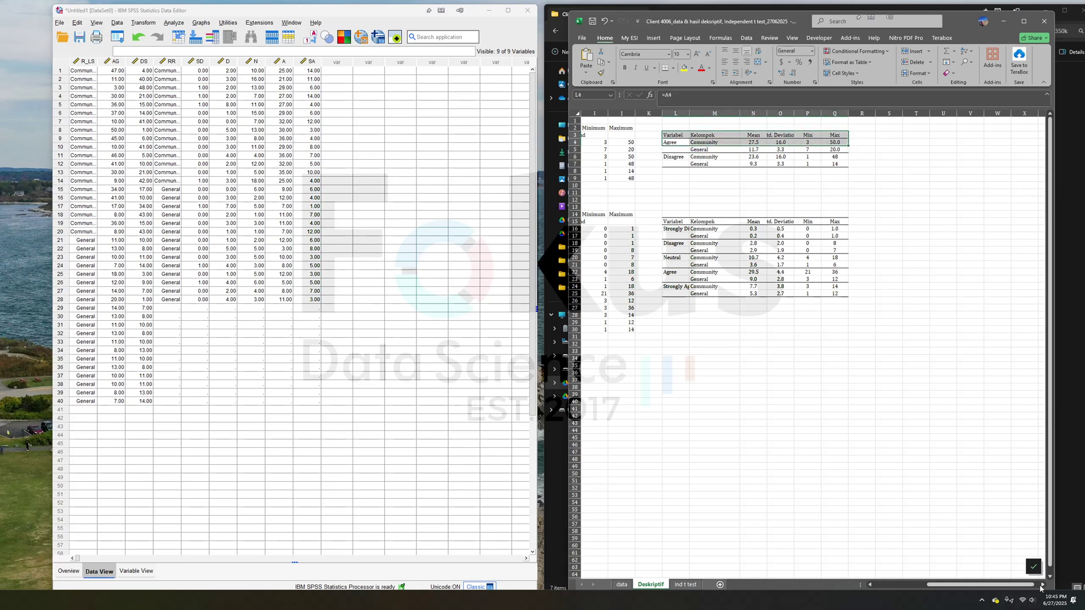
Enlarge the worksheet view and review the Agree means and standard deviations per group against the source descriptives
scroll(933, 378, "up", 1, "ctrl")
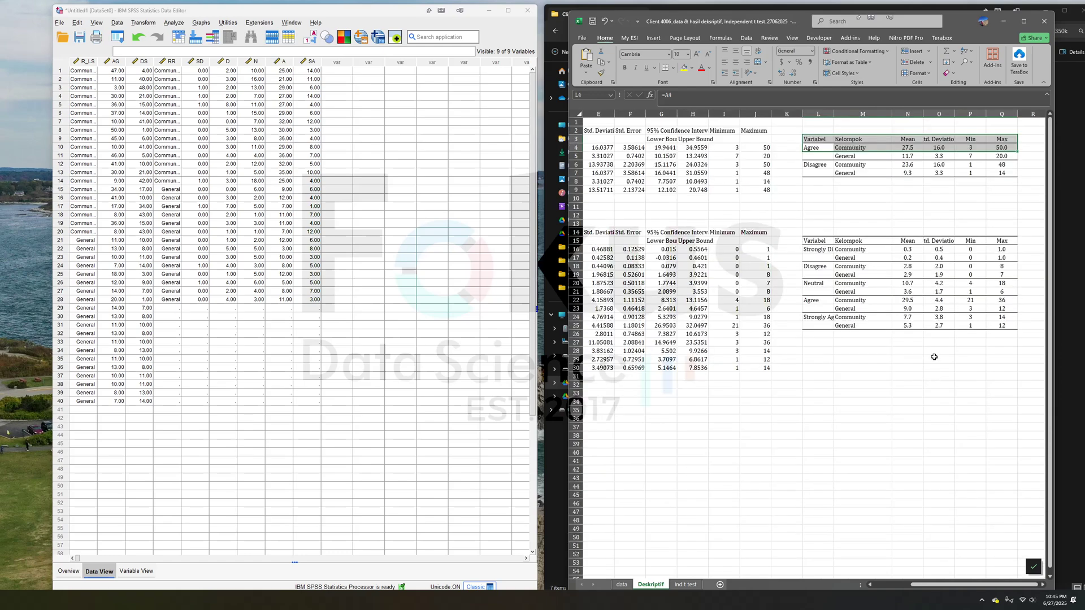
scroll(906, 198, "right", 1)
left_click(785, 149)
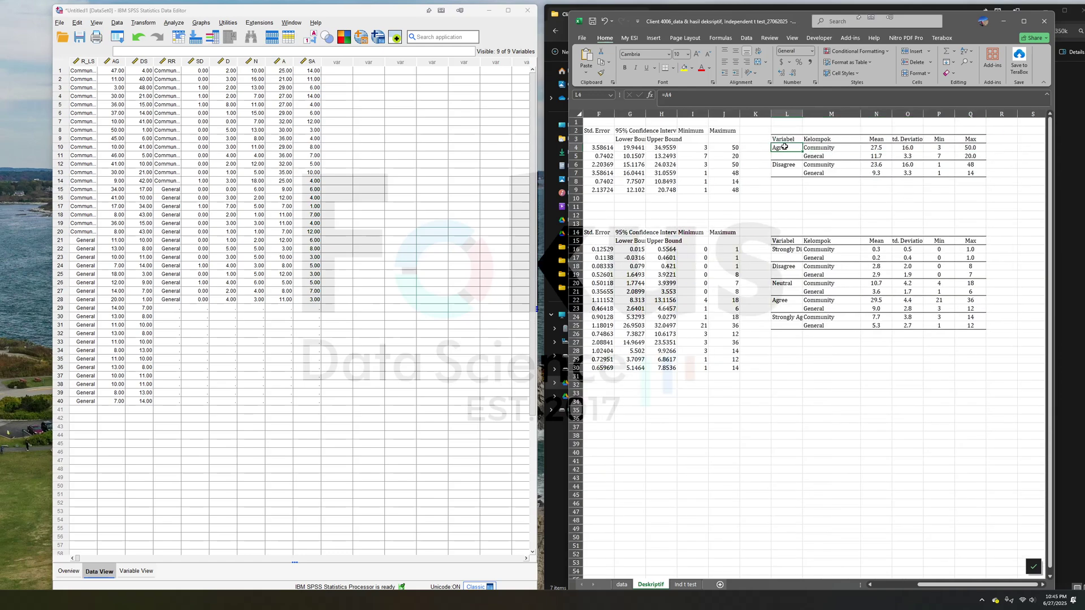
left_click(828, 150)
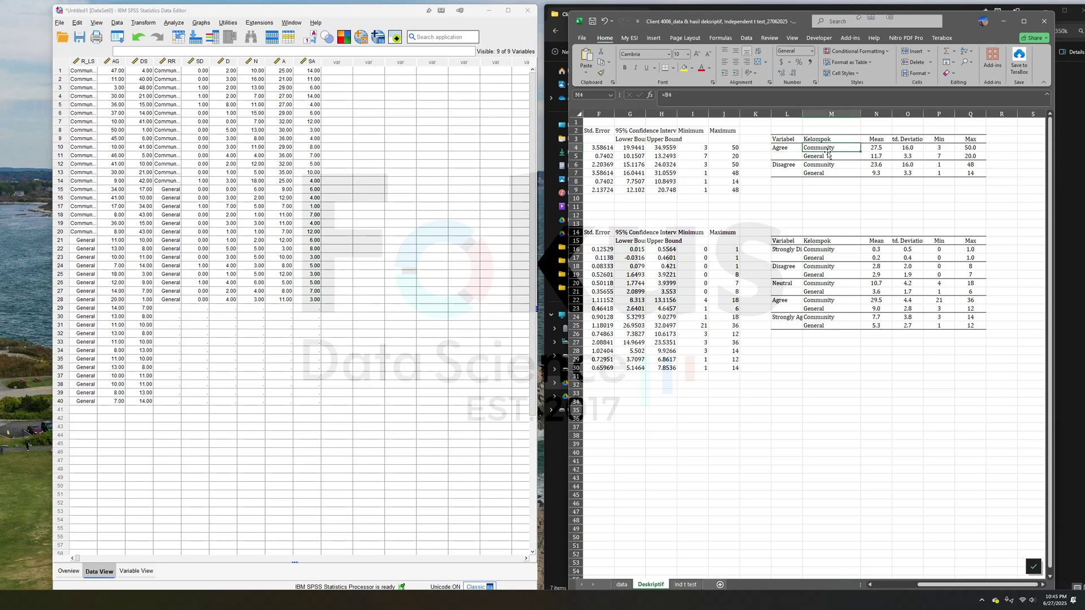
left_click(878, 149)
left_click(827, 158)
left_click(878, 158)
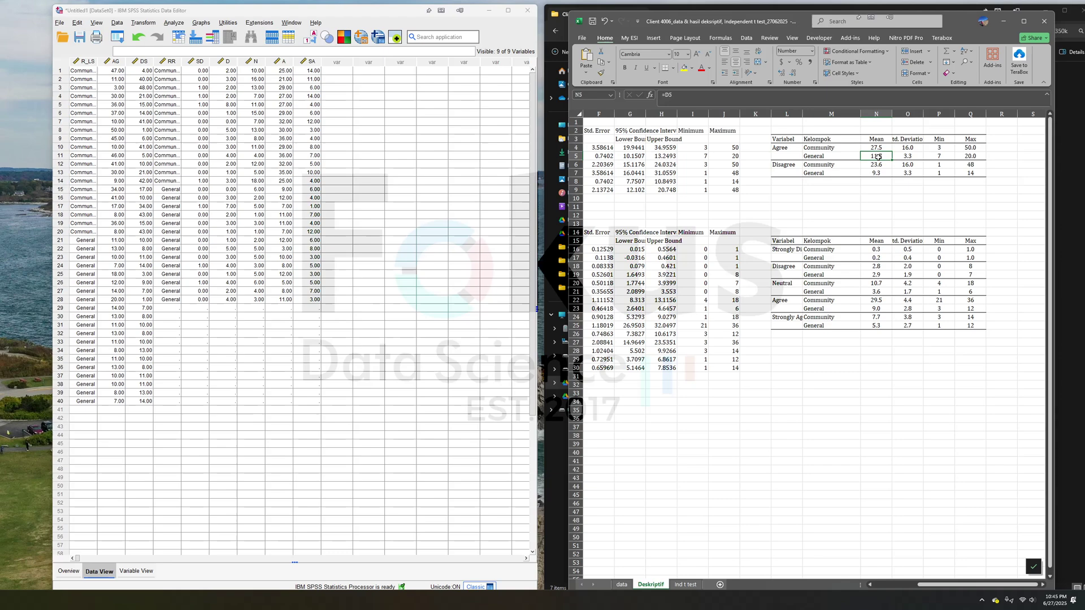
left_click(907, 156)
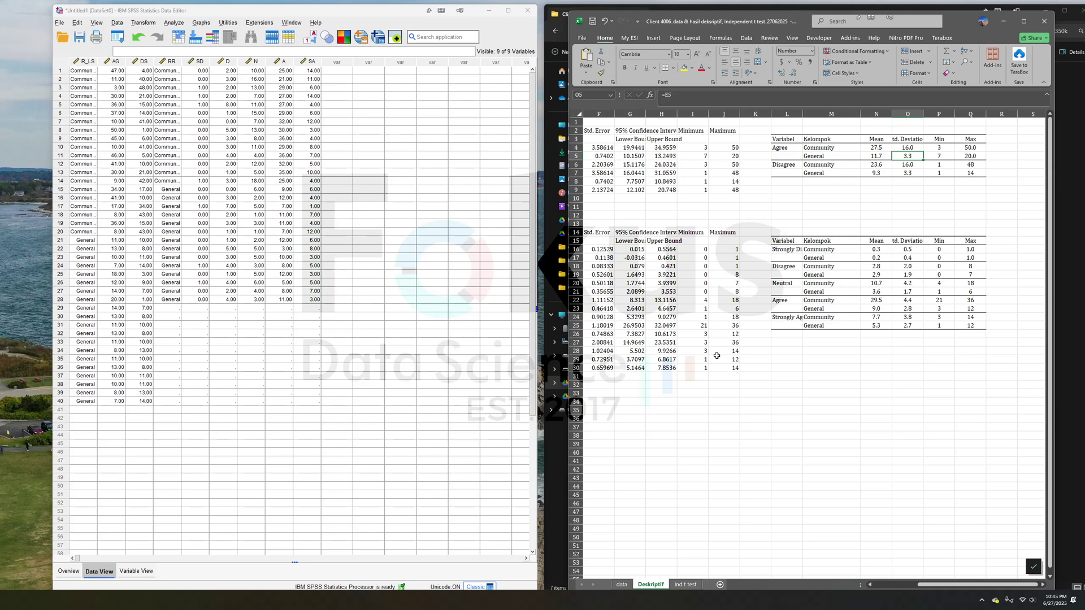
left_click(826, 339)
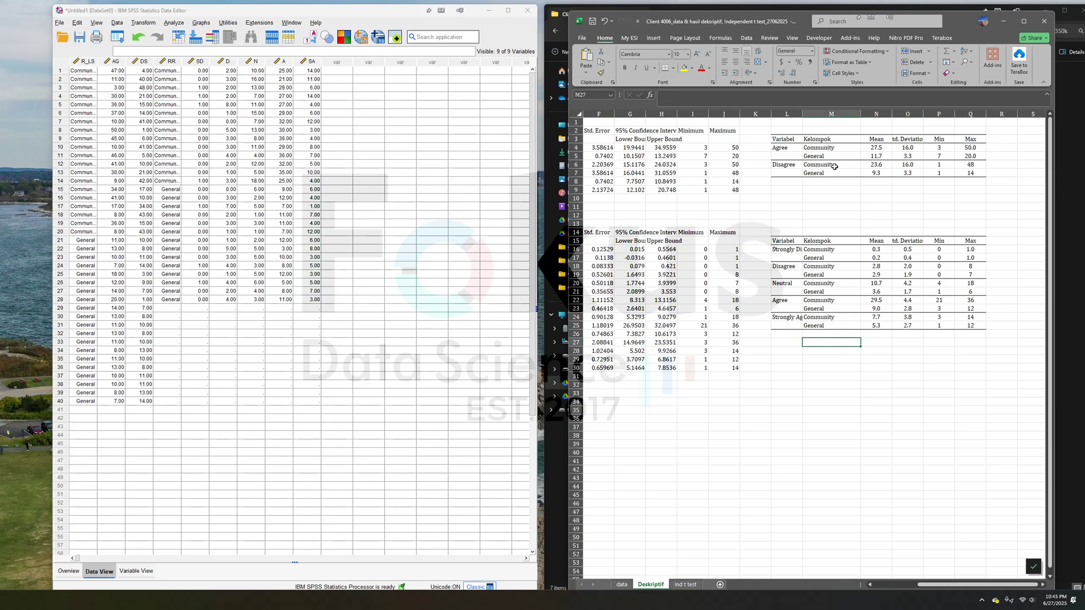
scroll(701, 265, "left", 5)
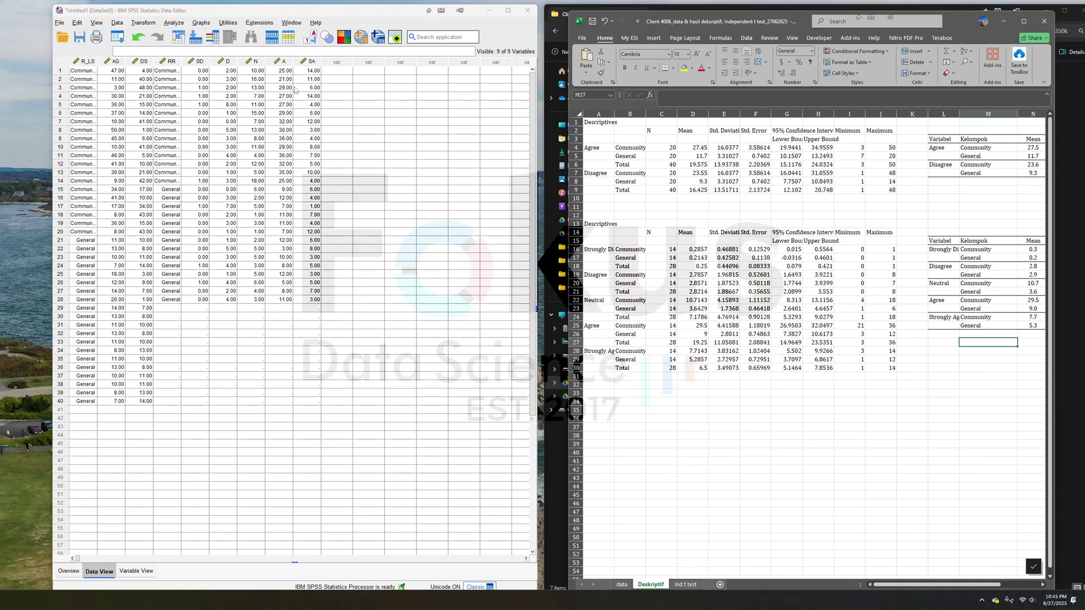
Set up a One-Way ANOVA in SPSS with Agree [AG] and Disagree [DS] as dependents and Responden Life Satisfaction [R_LS] as factor
left_click(173, 22)
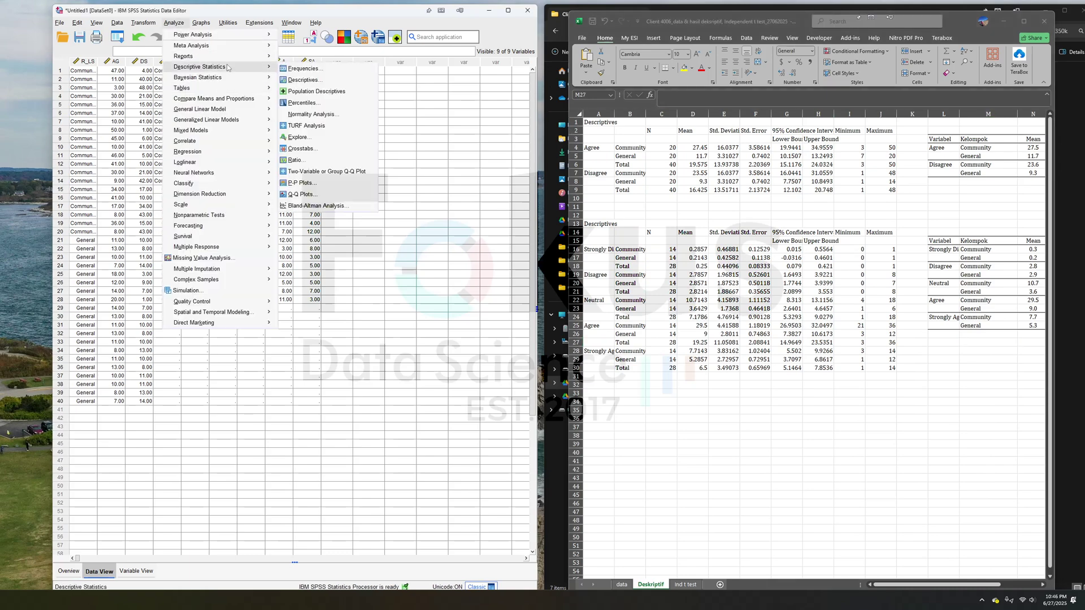
mouse_move(226, 98)
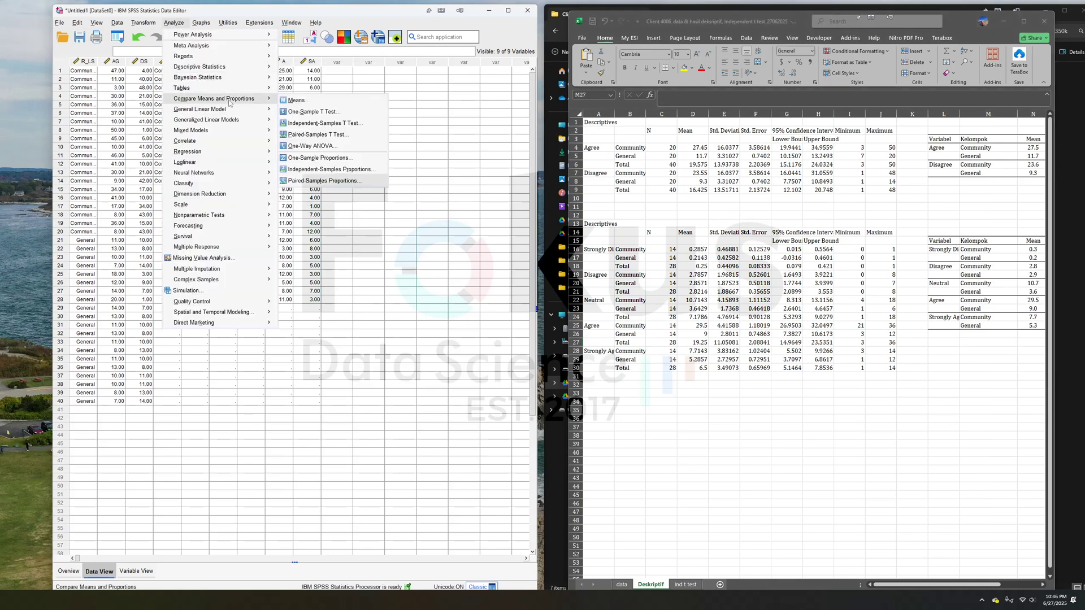
left_click(309, 147)
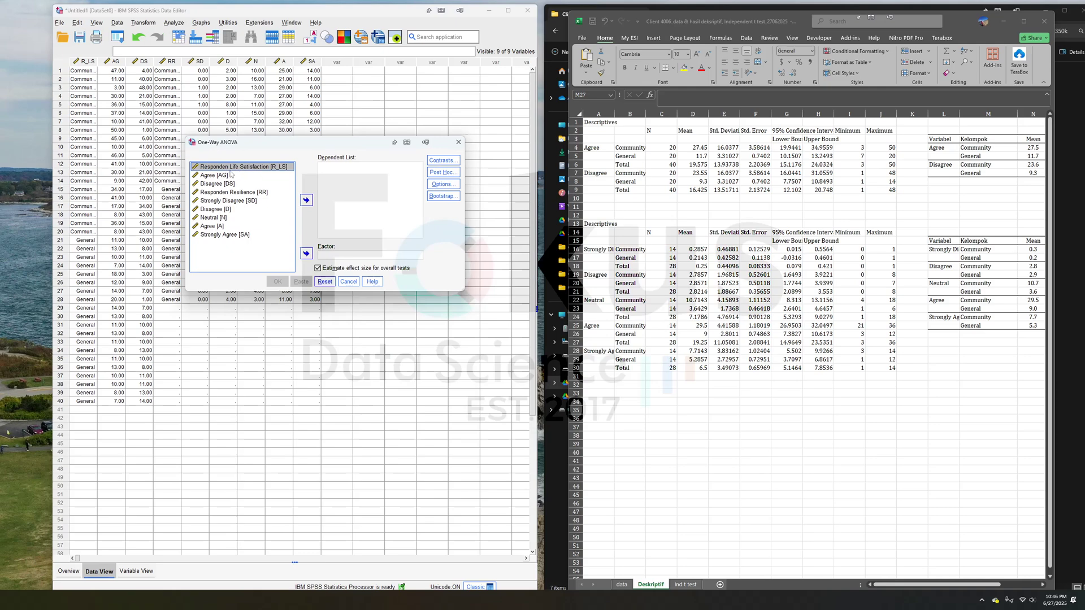
left_click_drag(247, 169, 284, 169)
left_click(311, 254)
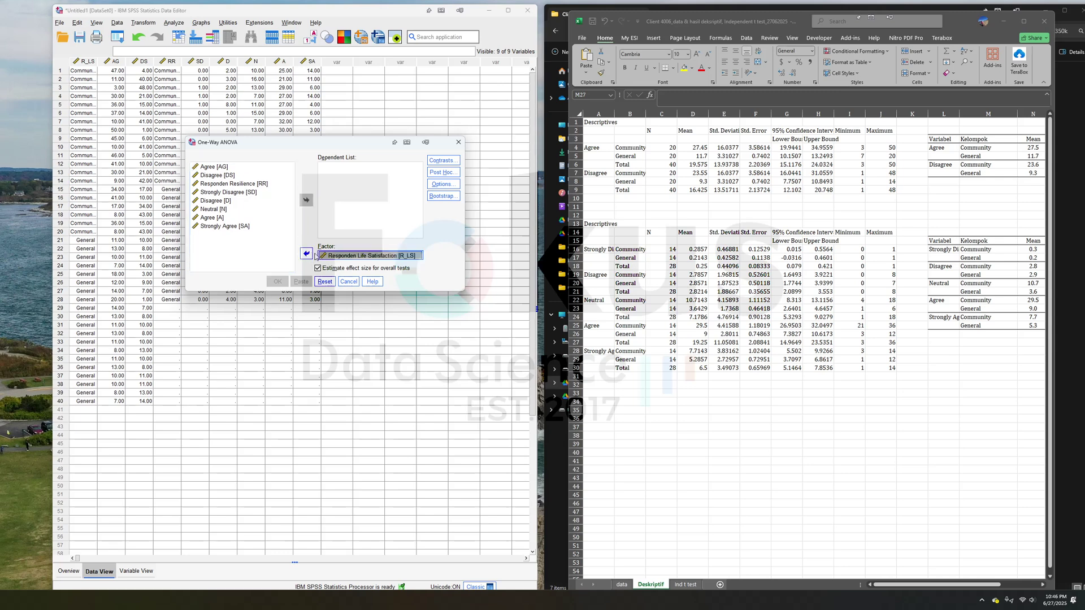
left_click(230, 168)
left_click(231, 177, "shift")
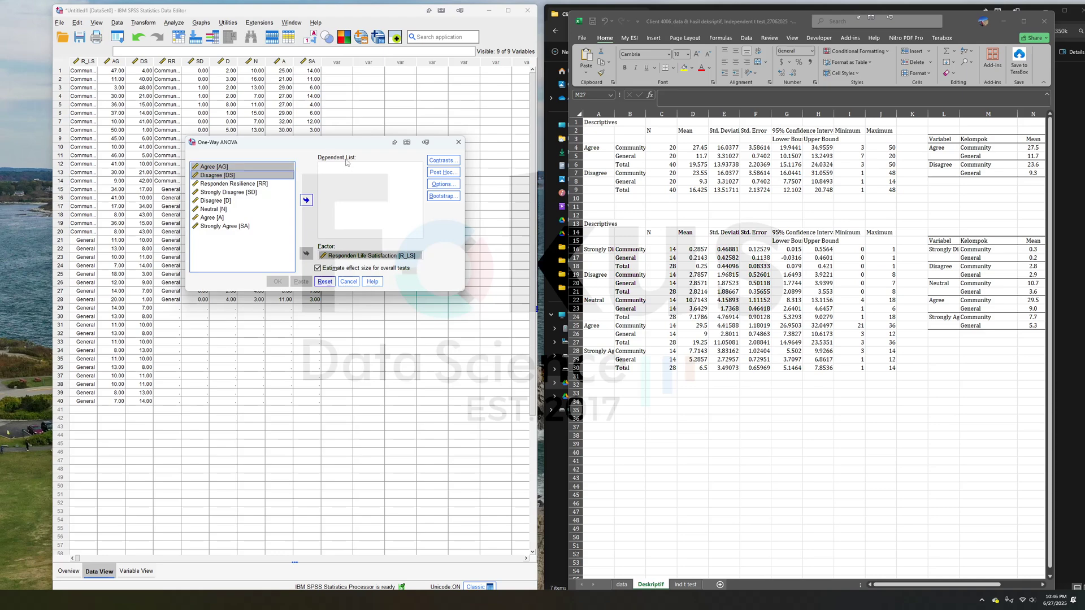
left_click(307, 200)
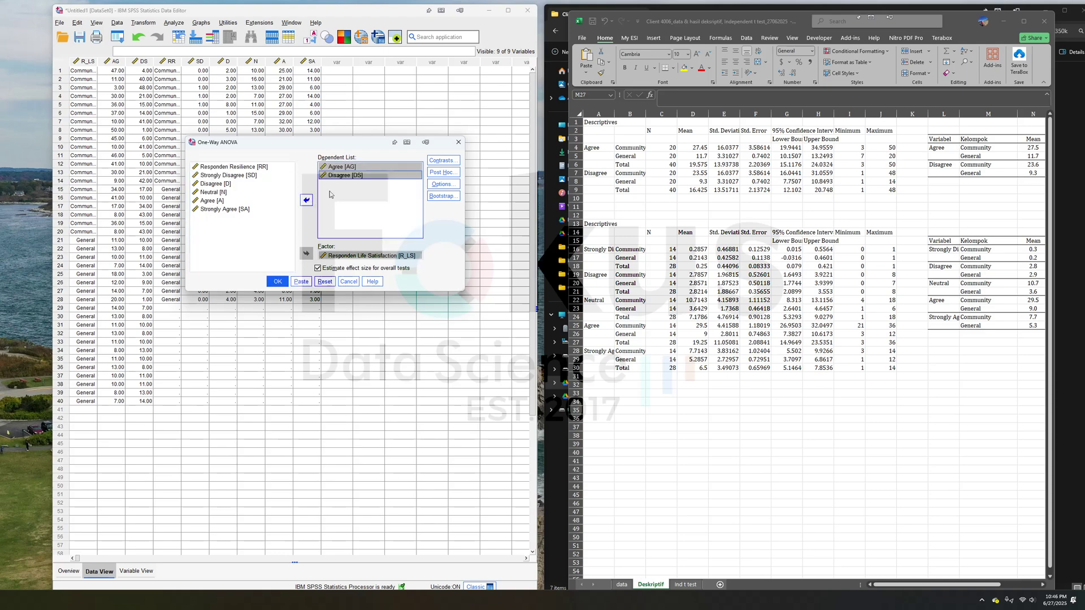
Include the Descriptive statistics in the One-Way ANOVA options and run the analysis
left_click(444, 185)
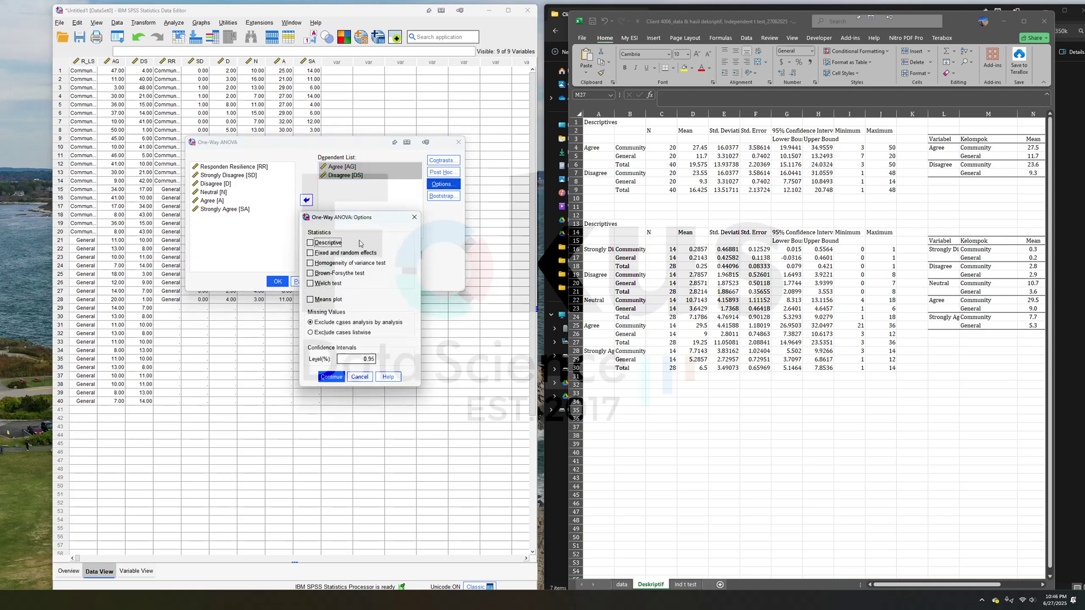
left_click(331, 377)
left_click(278, 282)
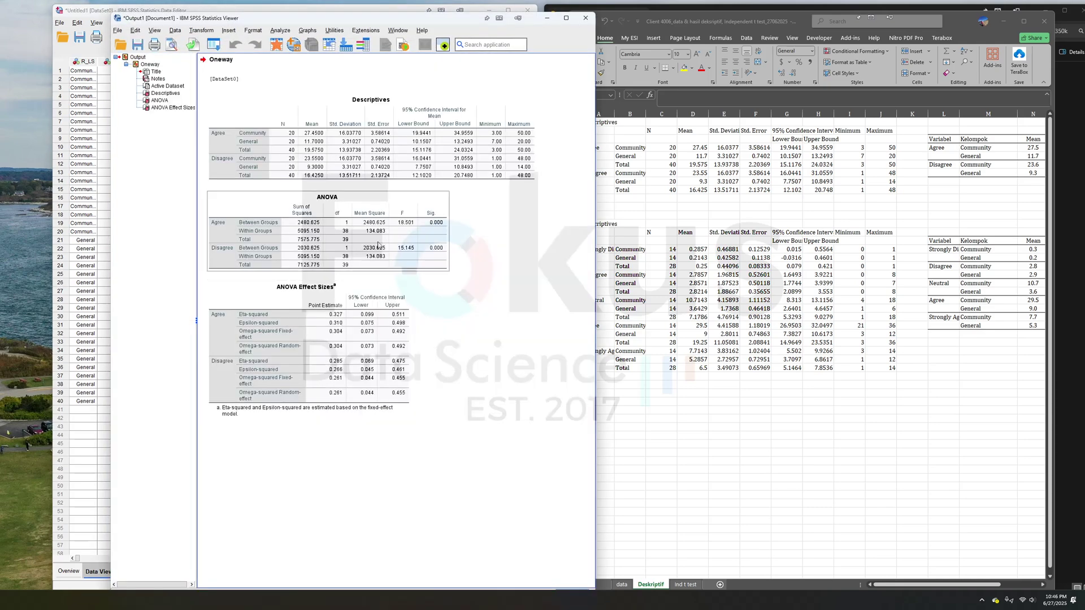
Copy the Descriptives table from the SPSS output and paste it into the Deskriptif worksheet at cell A33
left_click(399, 172)
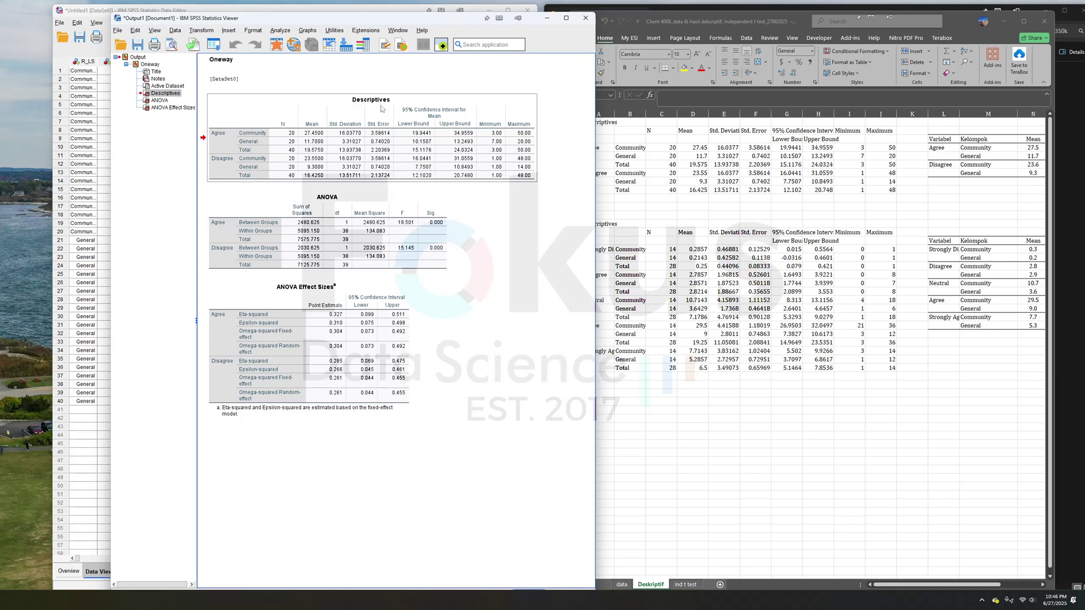
key("alt+Tab")
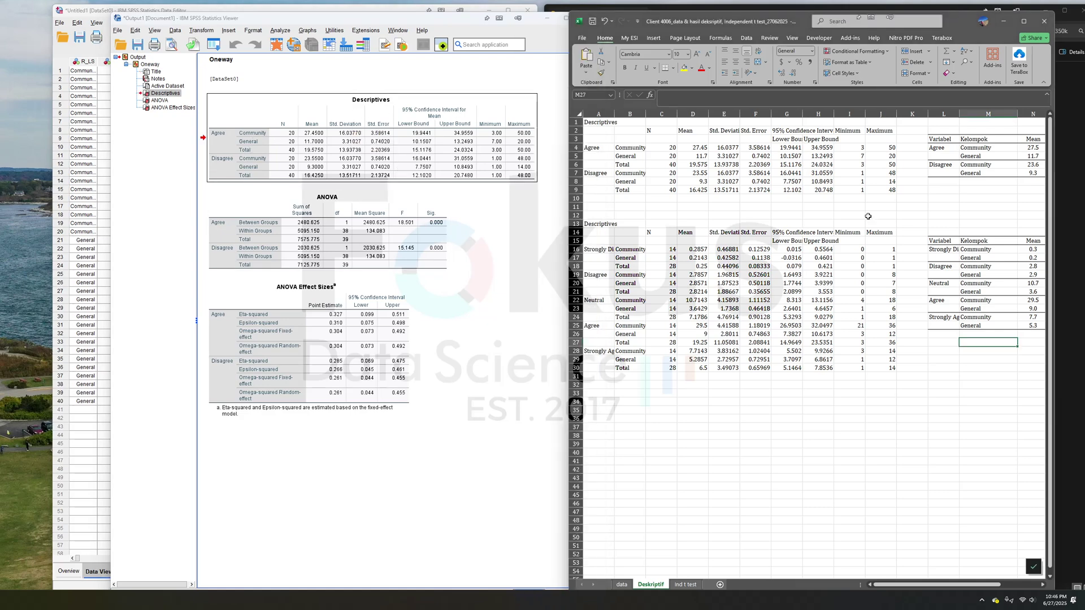
right_click(286, 165)
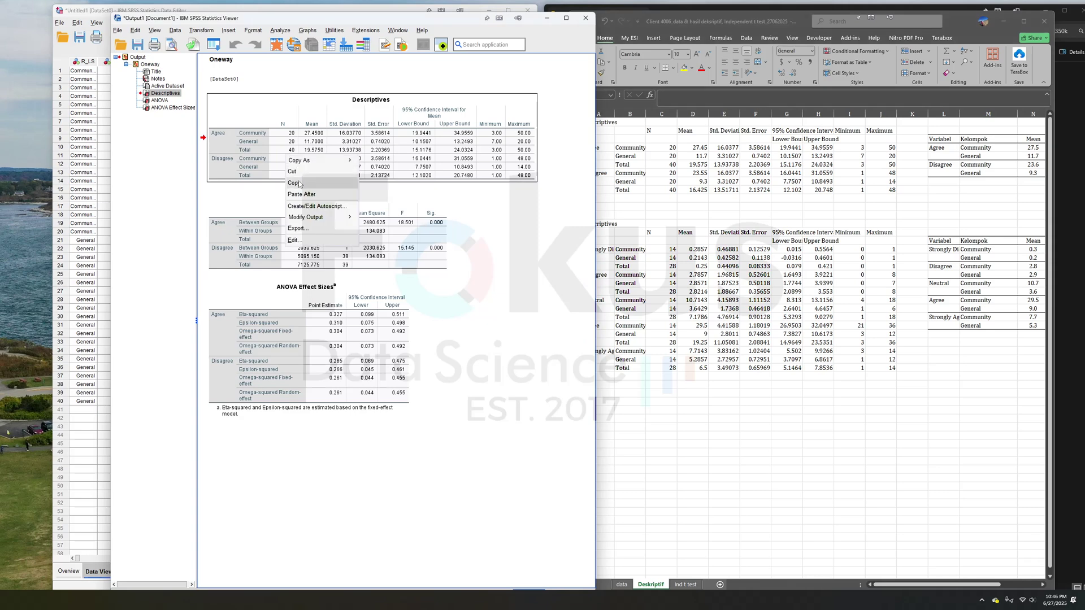
left_click(302, 183)
key("alt+Tab")
right_click(604, 397)
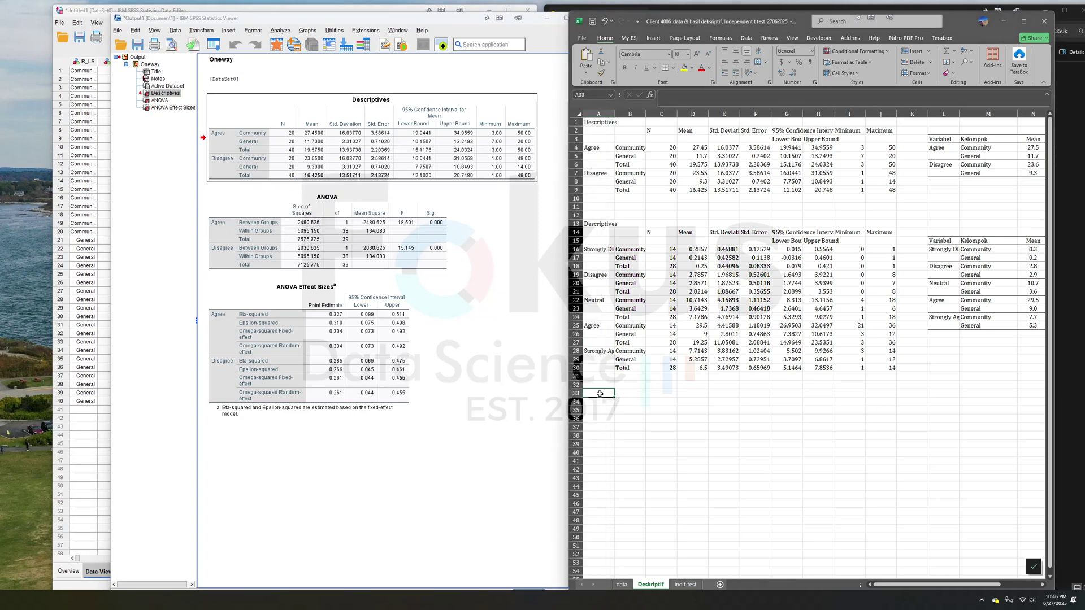
left_click(610, 190)
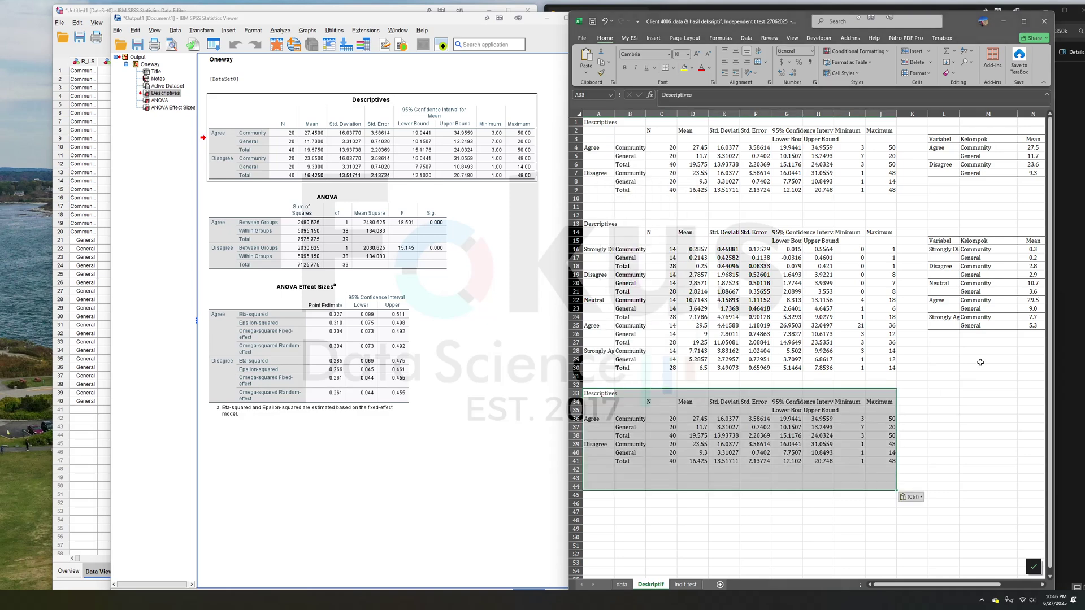
Review the group summary table beside the source descriptives in the Deskriptif worksheet, then return to the SPSS output
left_click(981, 148)
scroll(972, 161, "right", 3)
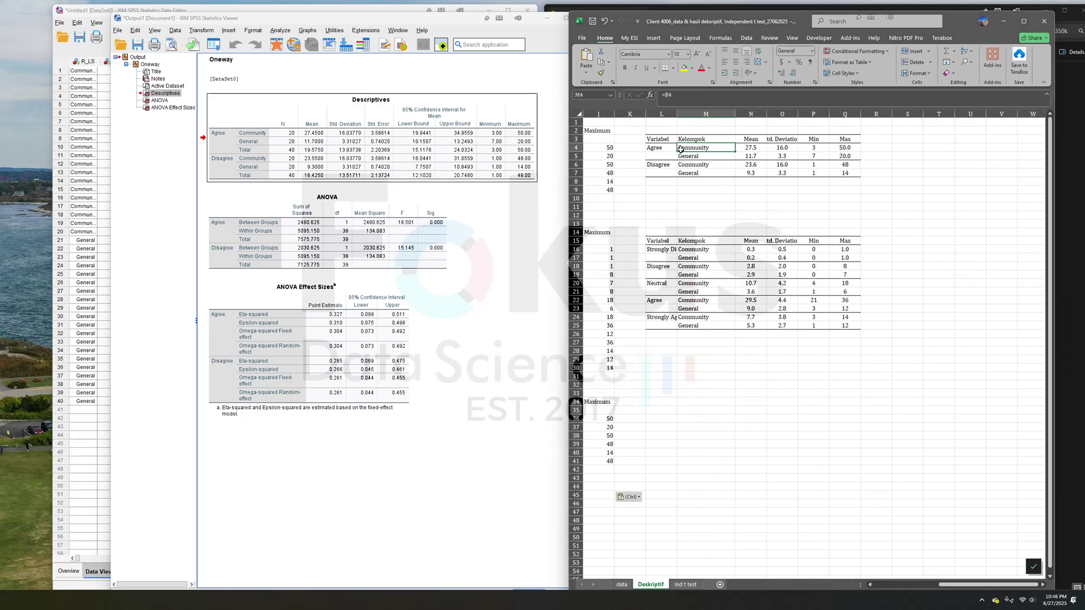
scroll(840, 382, "left", 3)
left_click(237, 294)
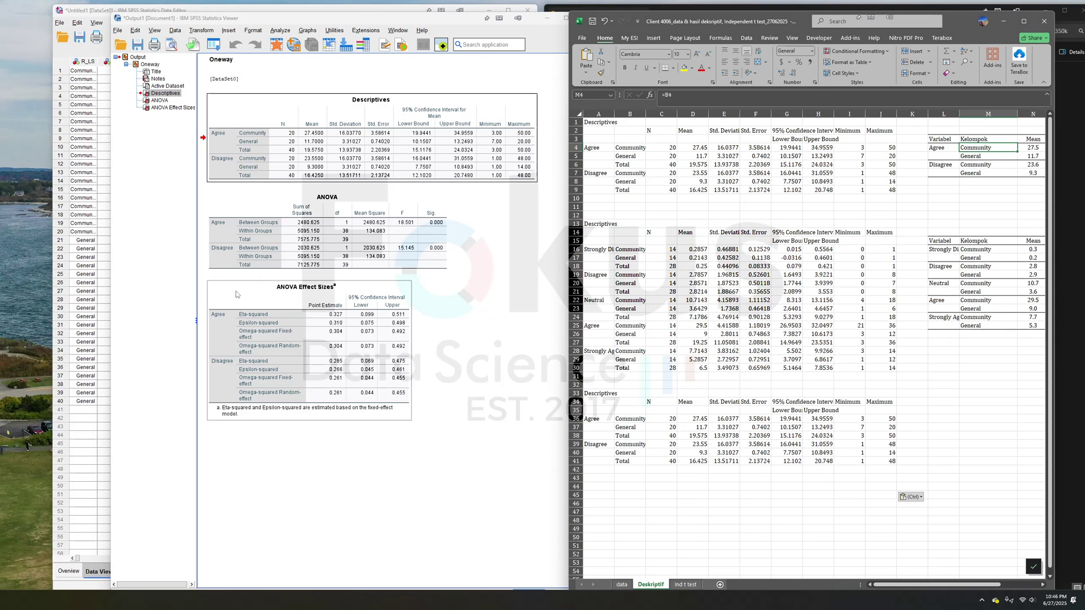
left_click(402, 343)
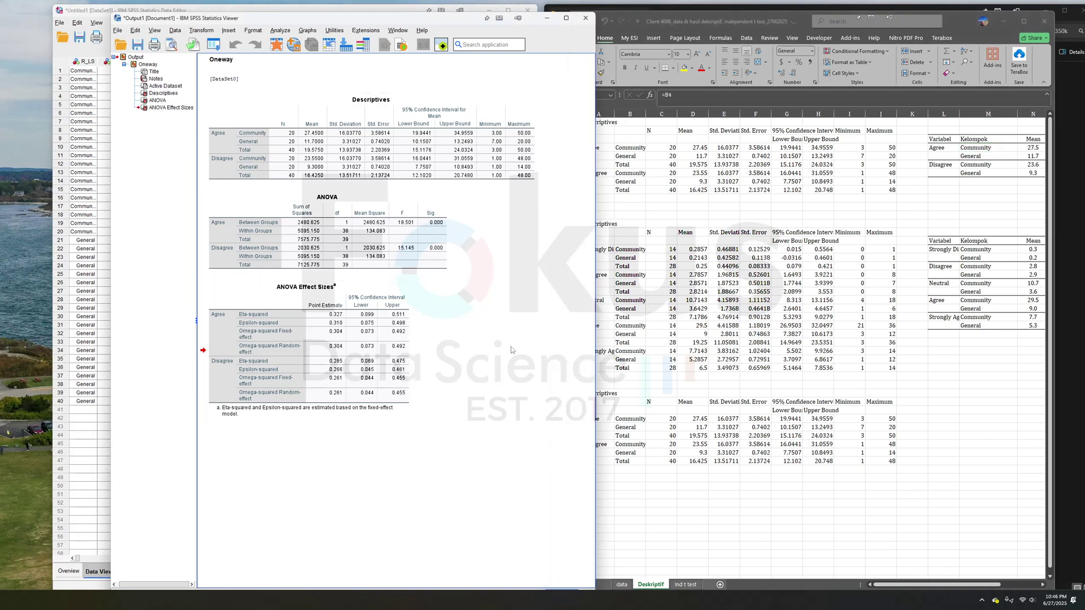
Reset the One-Way ANOVA and assign Responden Resilience [RR] as factor with Strongly Disagree, Disagree, Neutral, Agree [A] and Strongly Agree as dependents
left_click(273, 35)
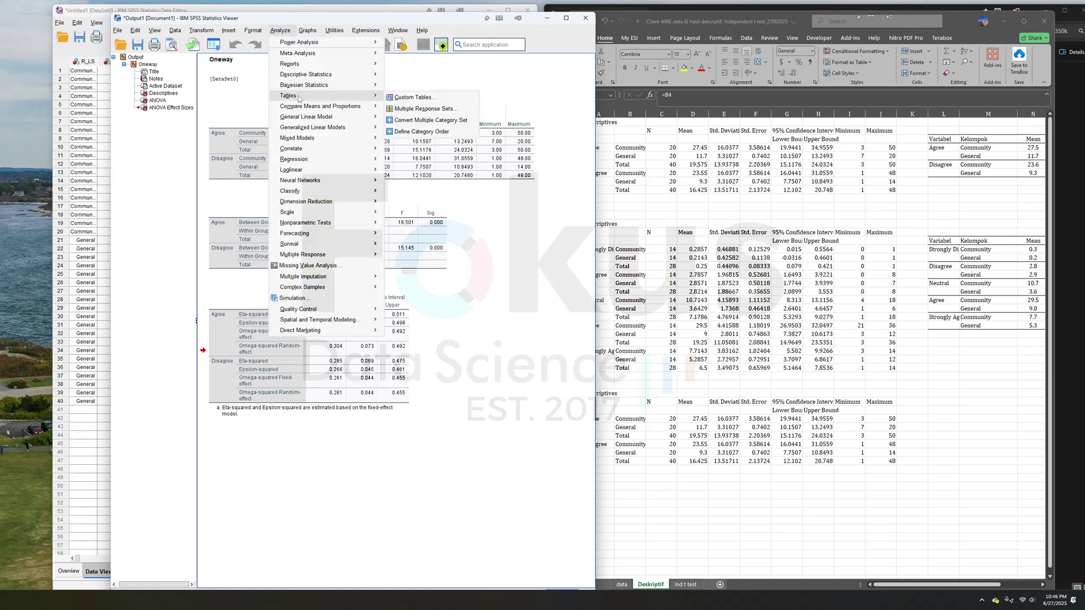
mouse_move(304, 99)
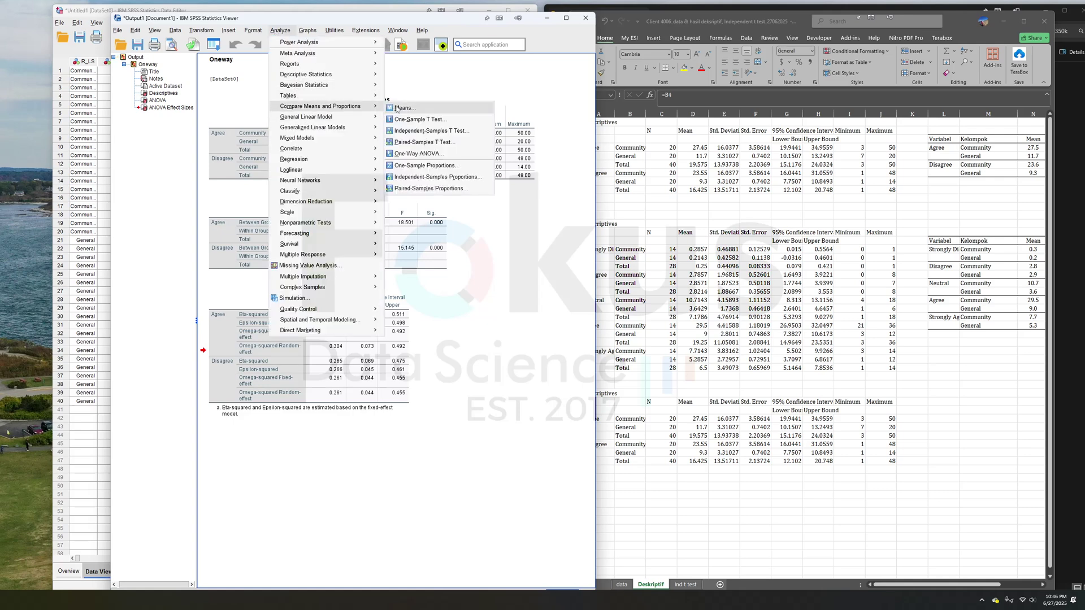
left_click(414, 154)
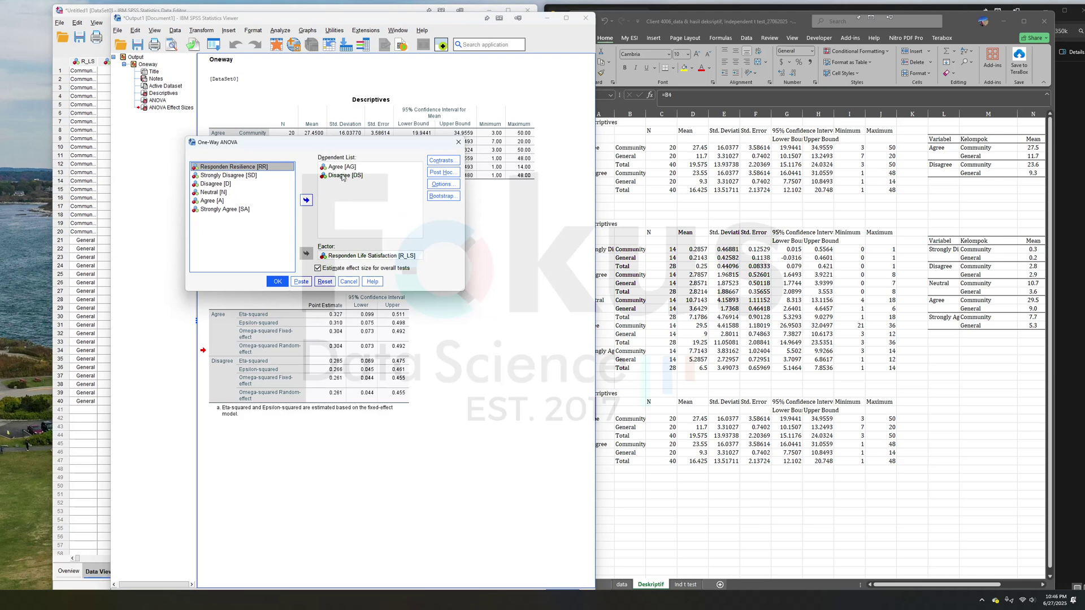
left_click(325, 282)
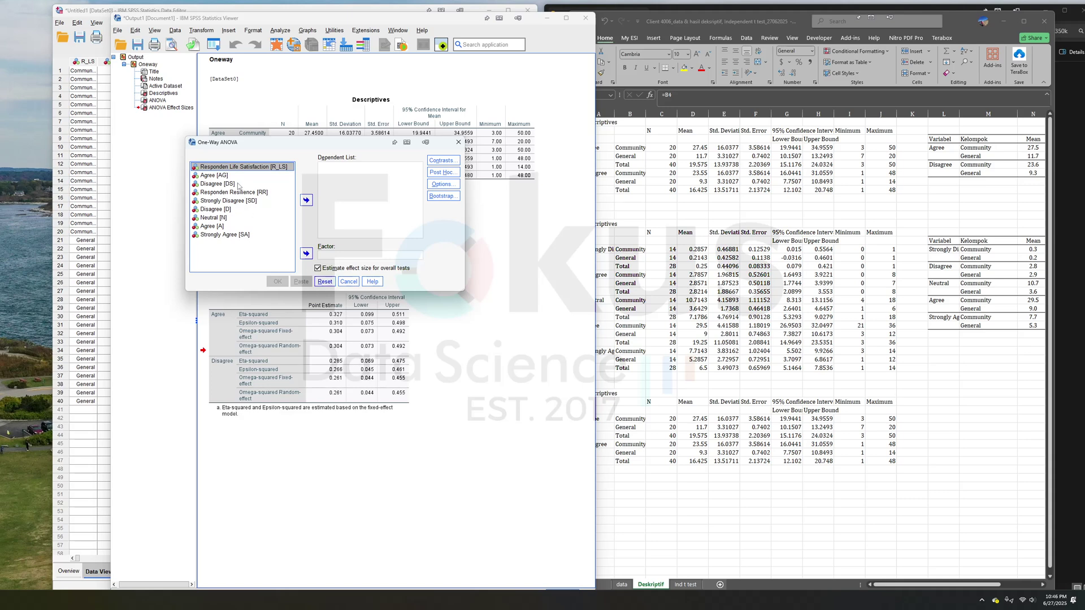
left_click(232, 194)
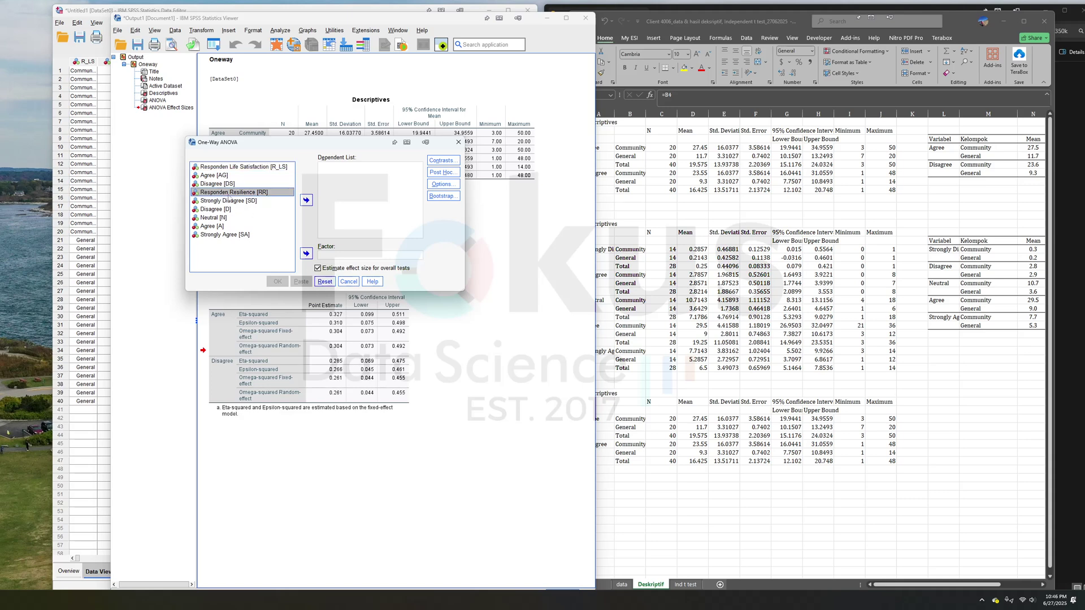
left_click(306, 254)
left_click(221, 193)
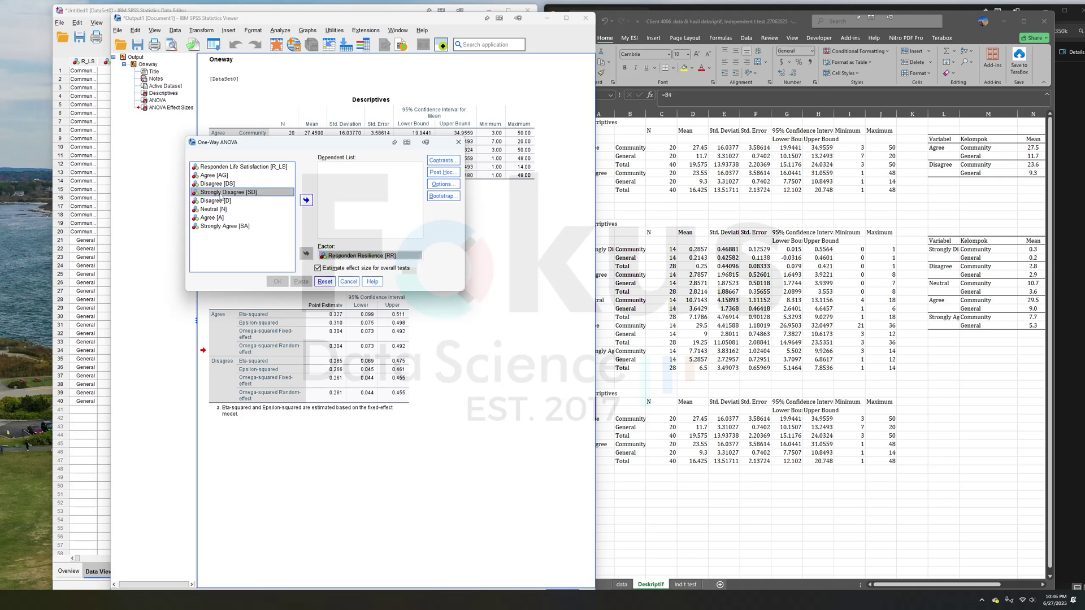
left_click(241, 227, "shift")
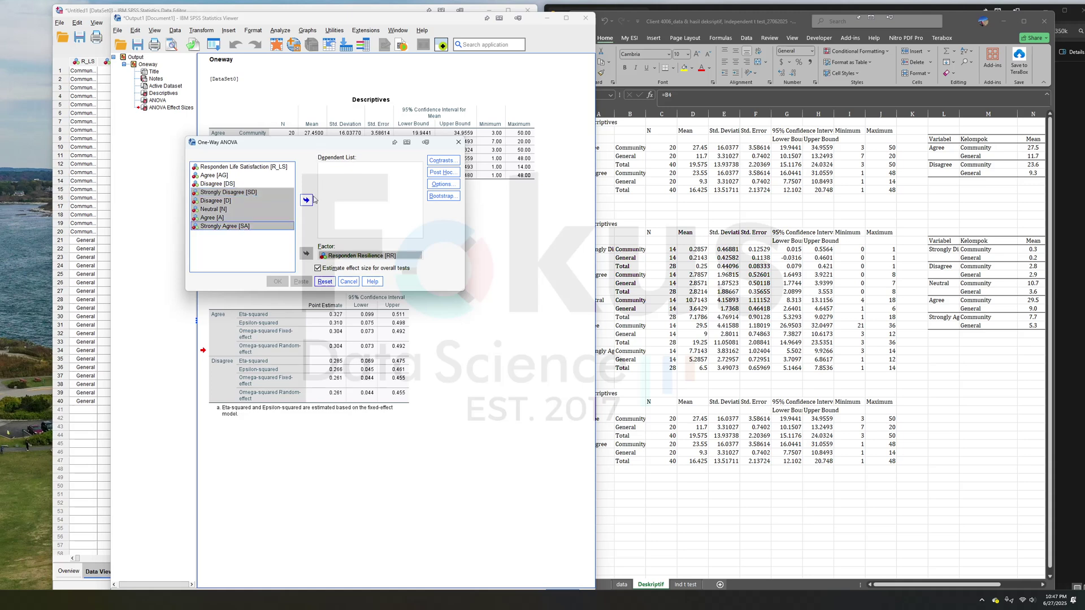
left_click(306, 200)
Include the Descriptive statistics in the resilience One-Way ANOVA and run the analysis
left_click(443, 184)
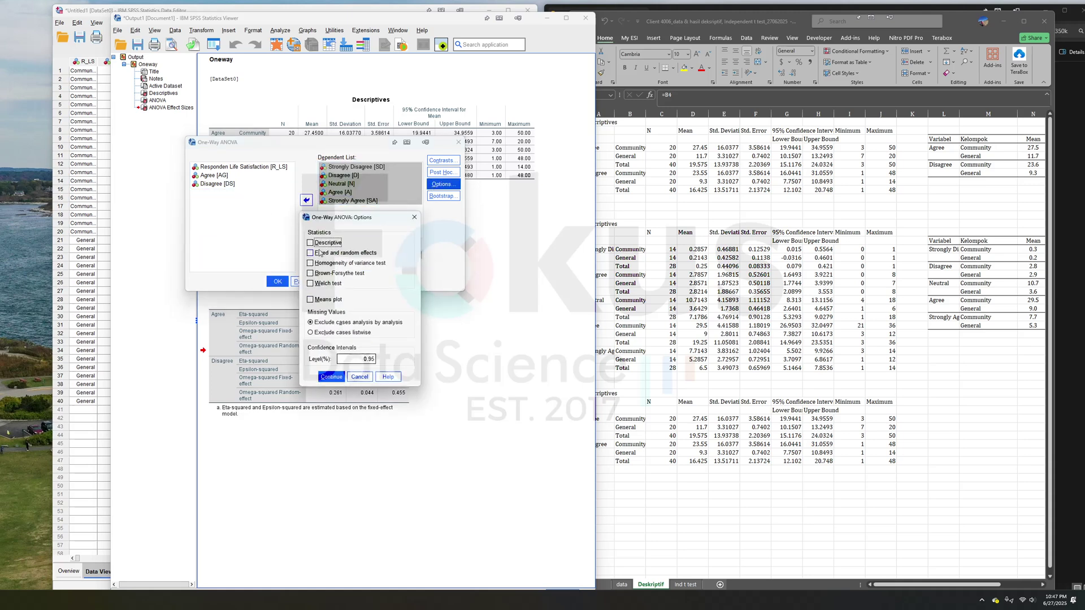
left_click(331, 377)
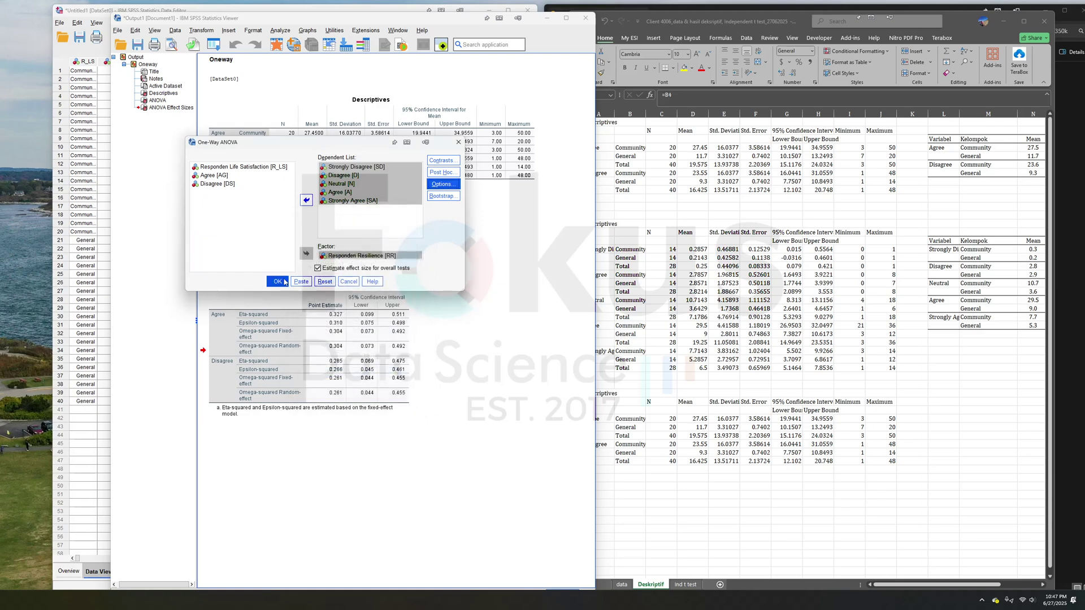
left_click(278, 281)
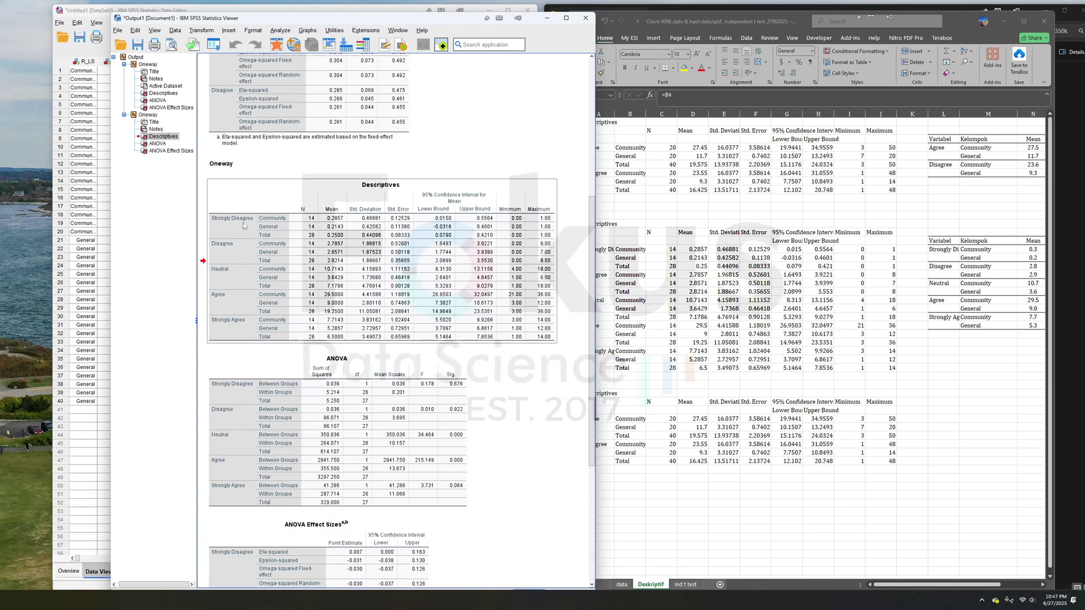
Check the resilience descriptives in the Deskriptif worksheet and view the t test tables in the Ind t test worksheet
left_click_drag(605, 232, 988, 373)
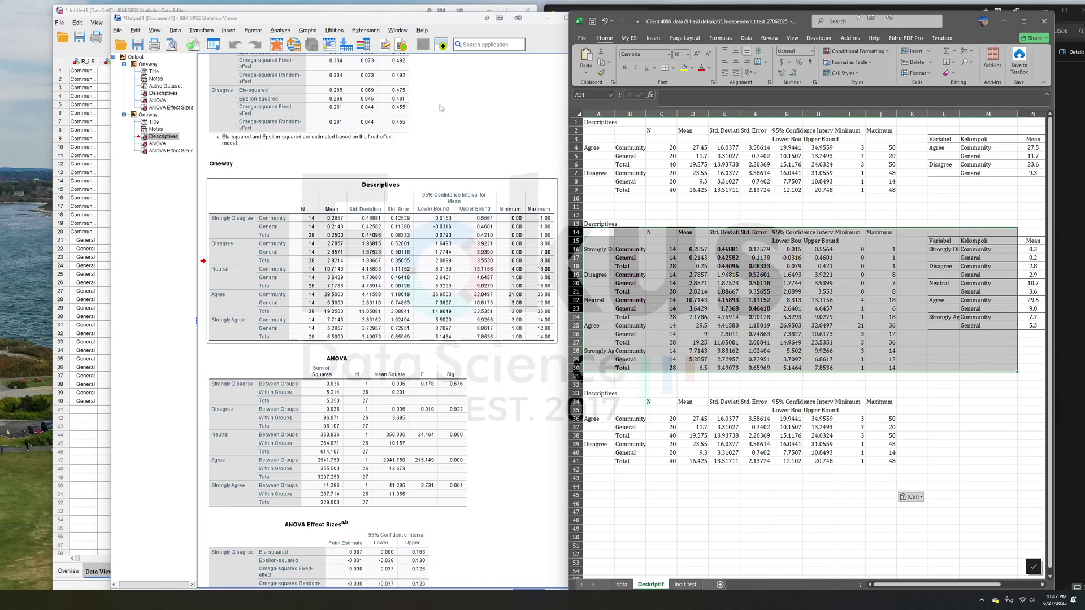
left_click(685, 584)
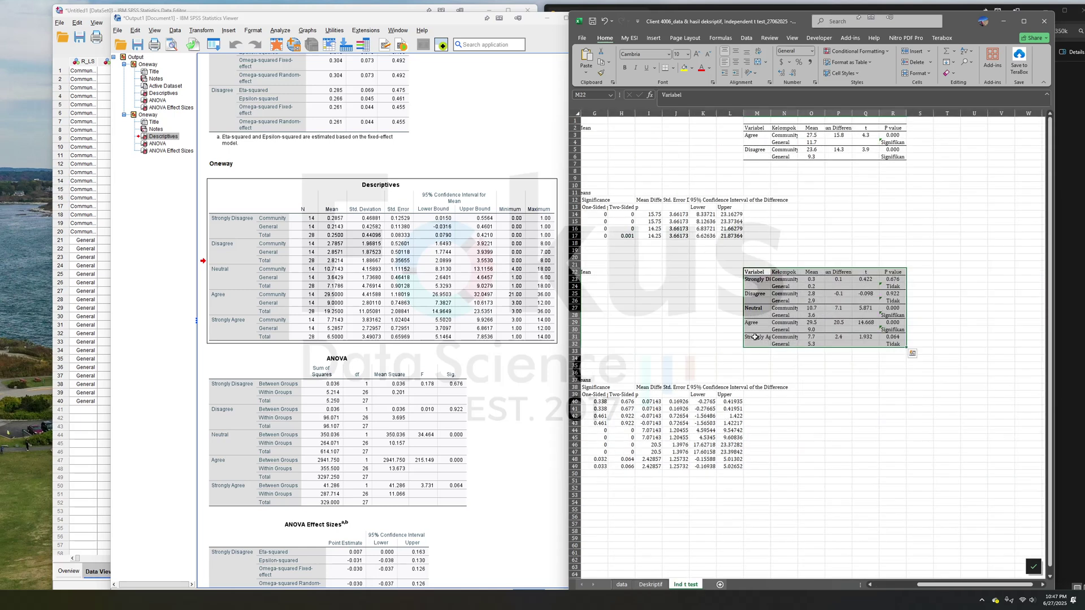
left_click(787, 214)
scroll(787, 214, "left", 3)
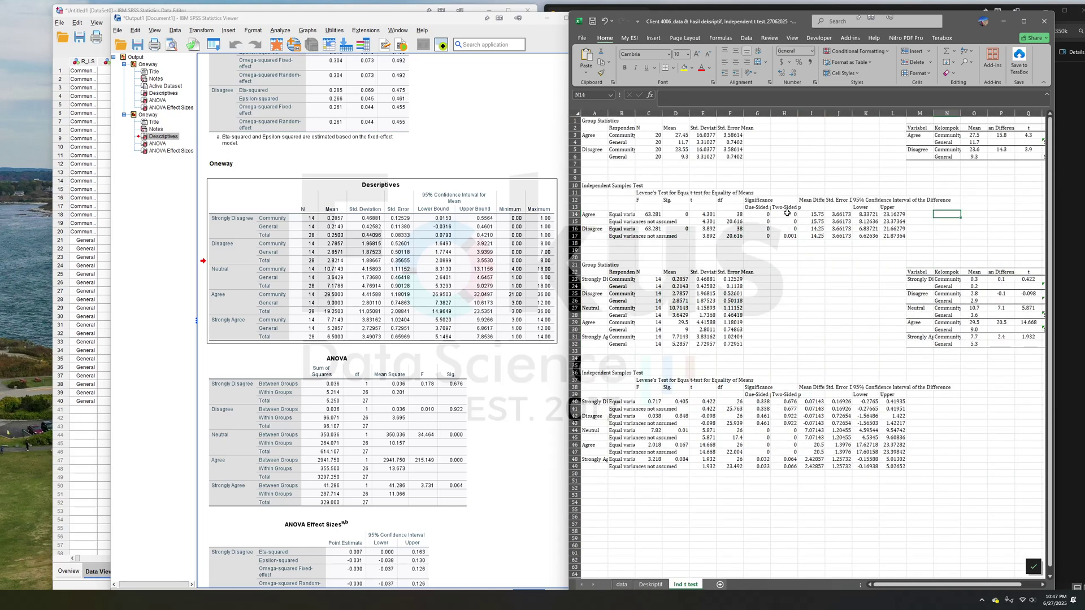
Set up an Independent-Samples T Test in SPSS with Agree [AG] and Disagree [DS] as test variables and R_LS as grouping variable
left_click(219, 127)
left_click(526, 132)
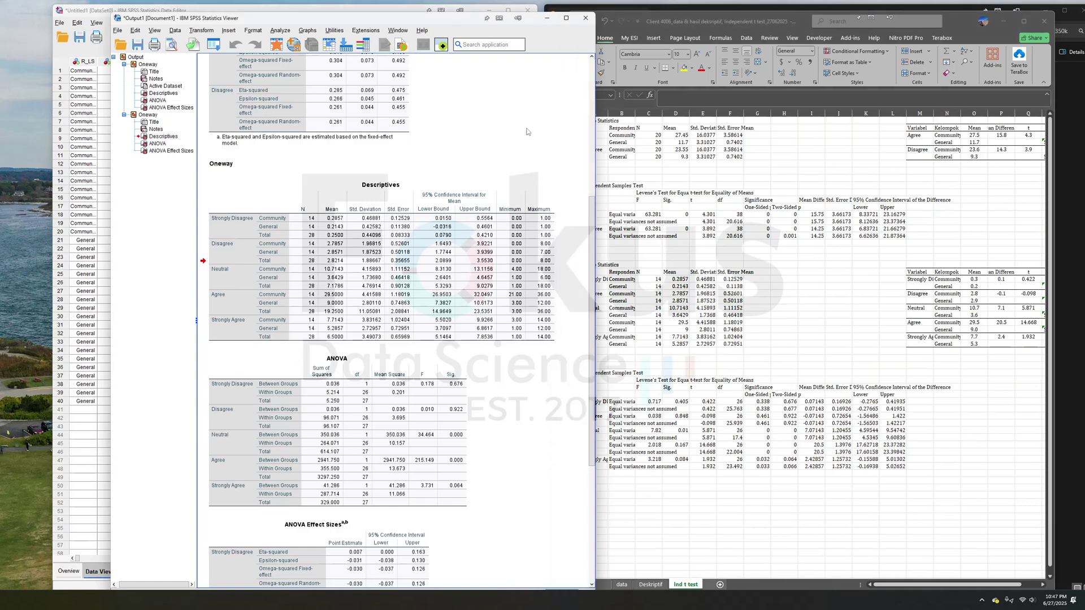
left_click_drag(438, 19, 392, 13)
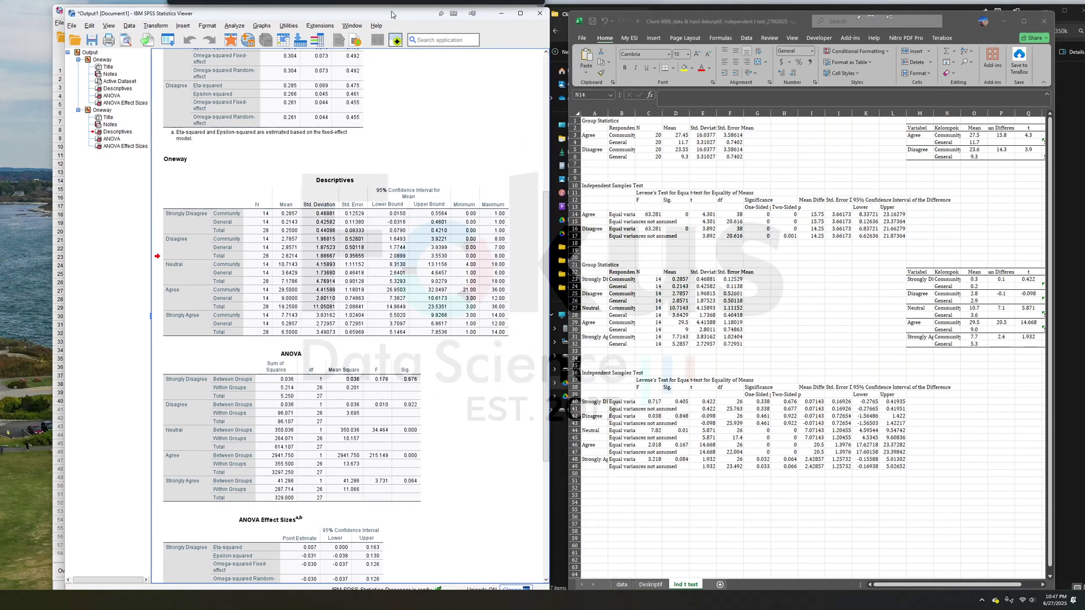
left_click(232, 26)
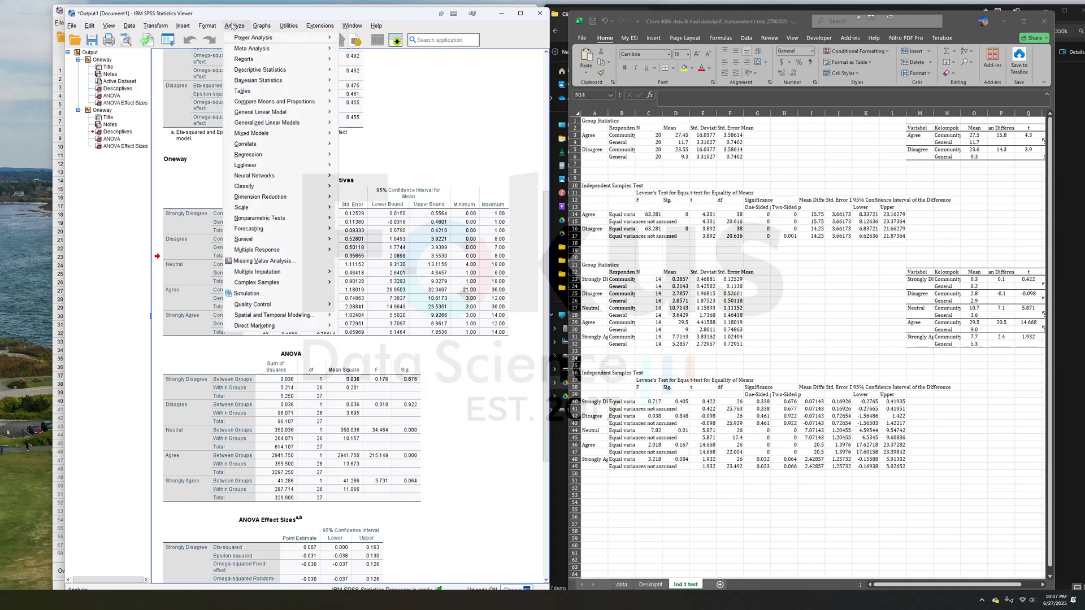
mouse_move(290, 104)
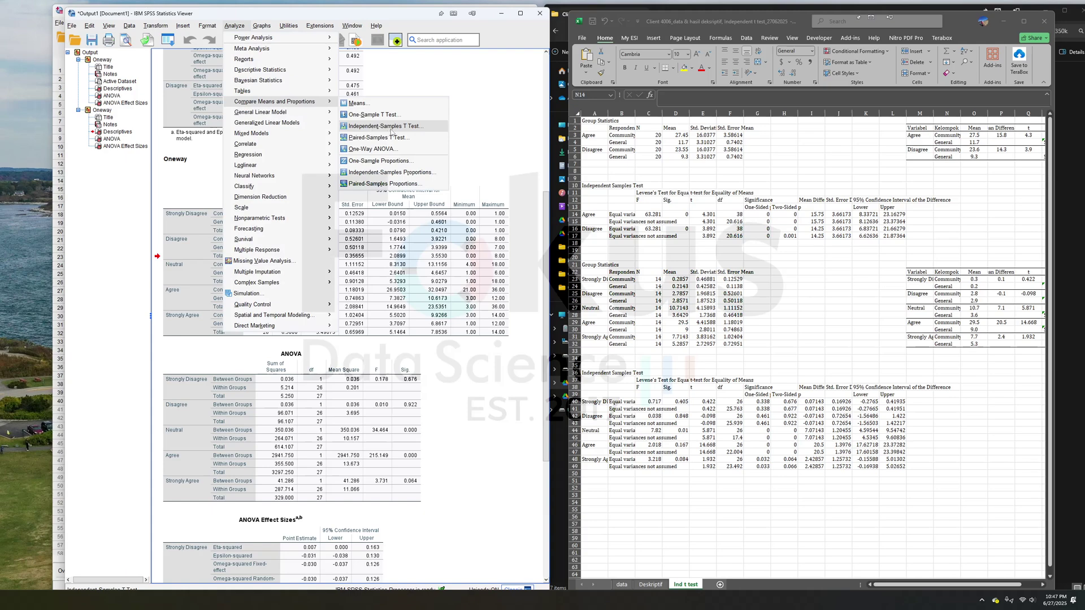
left_click(411, 128)
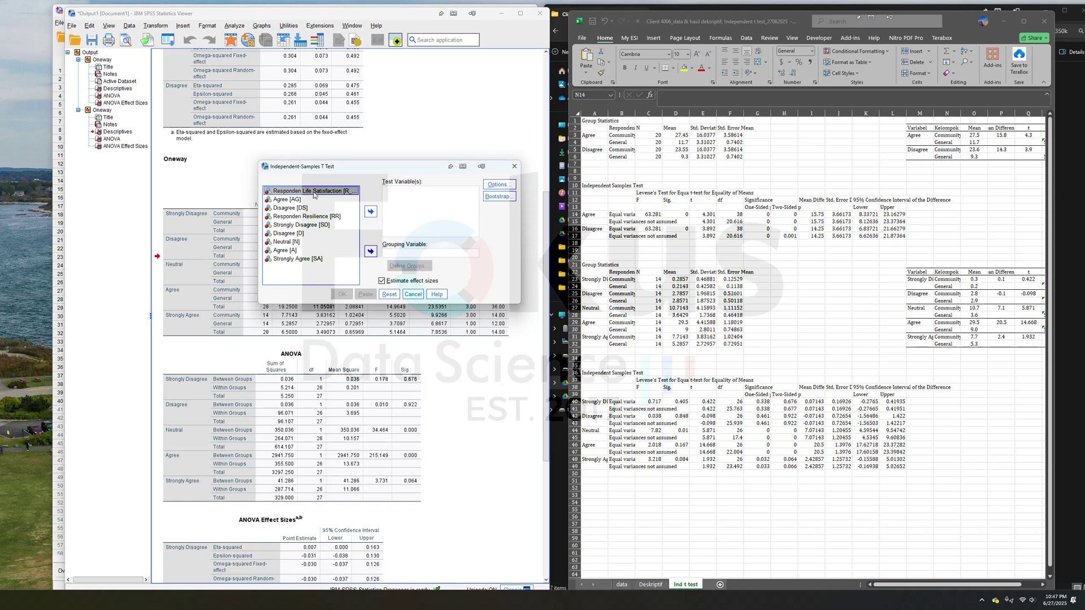
left_click(371, 251)
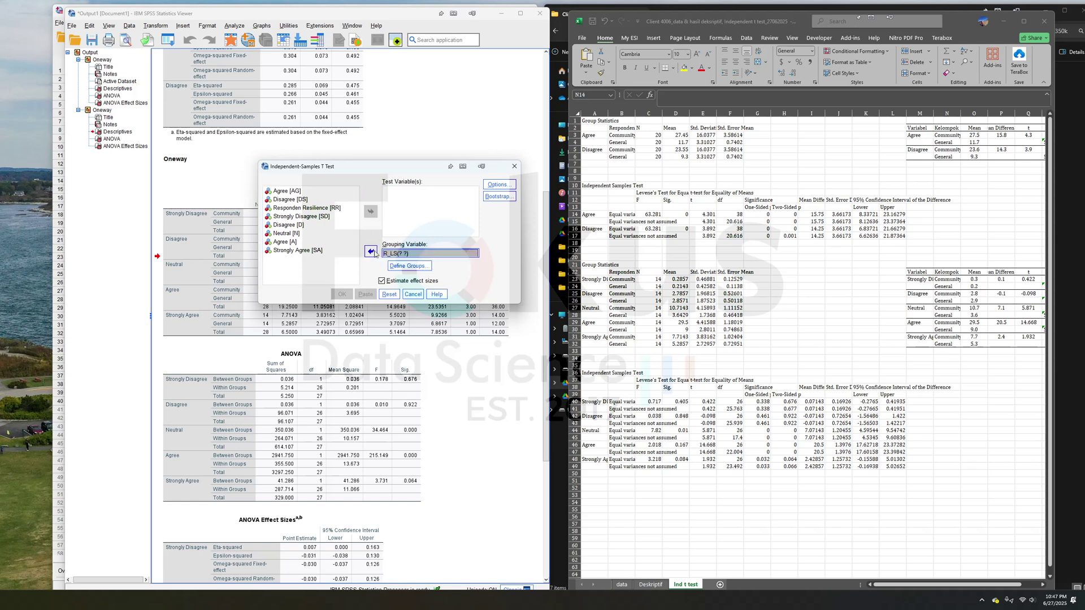
left_click(294, 191)
left_click(303, 199, "shift")
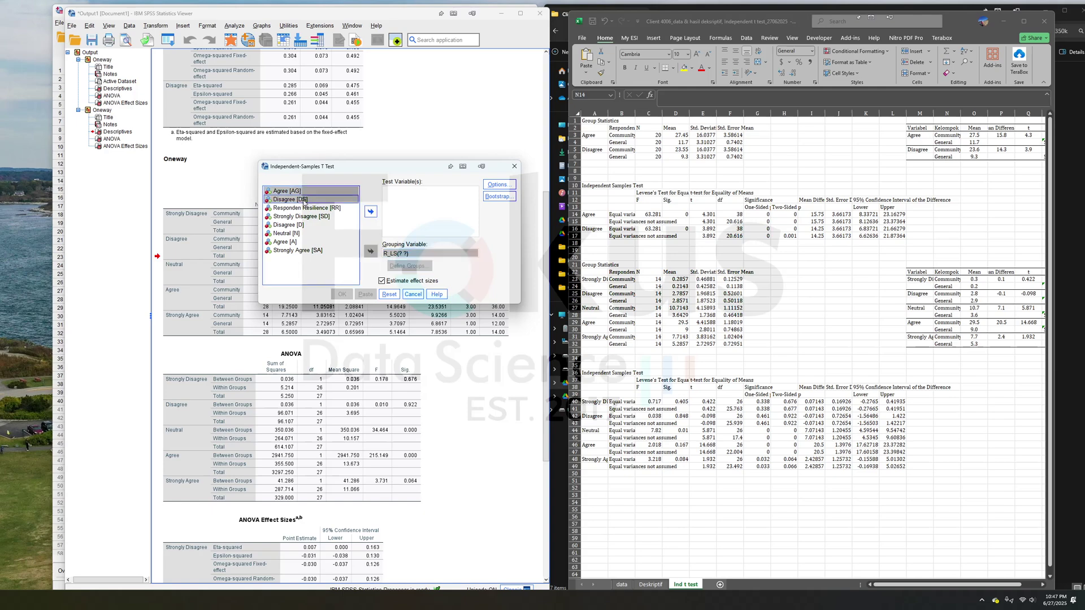
left_click(370, 212)
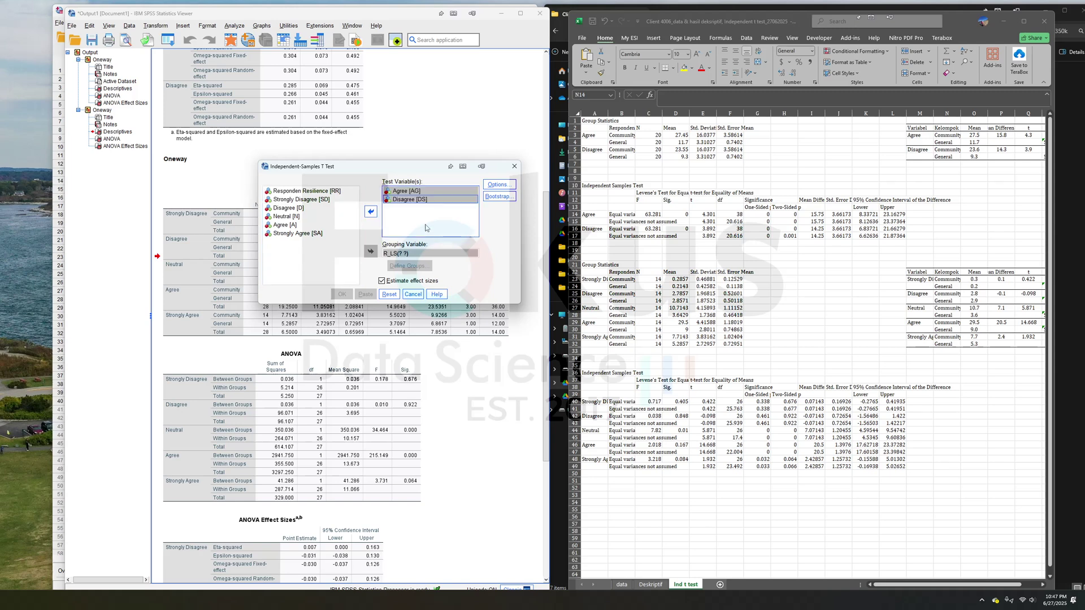
Define the R_LS groups as 1 and 2 and run the Independent-Samples T Test
left_click(419, 254)
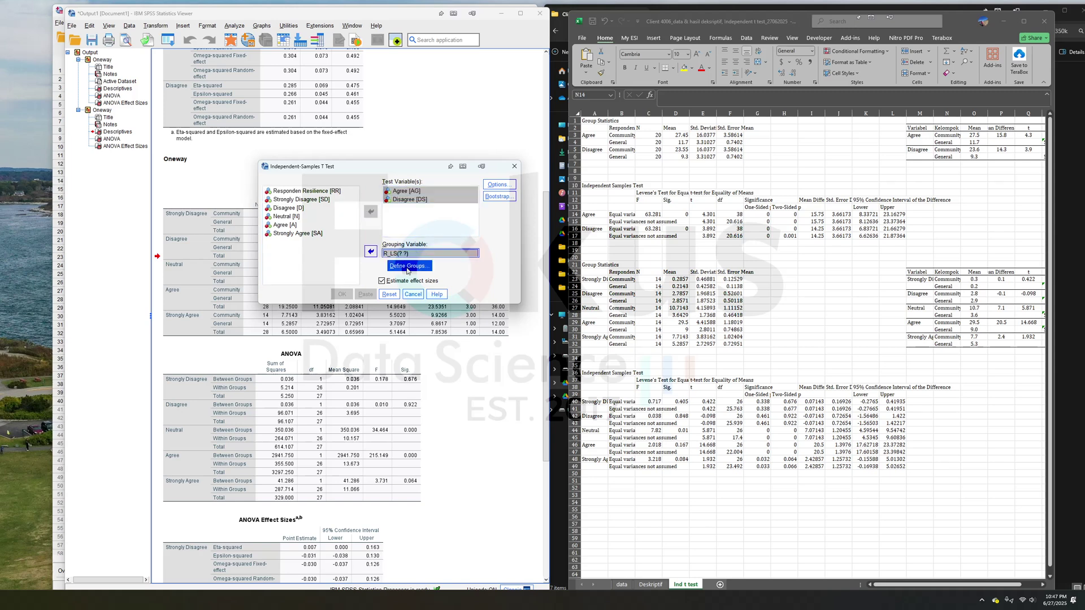
left_click(405, 270)
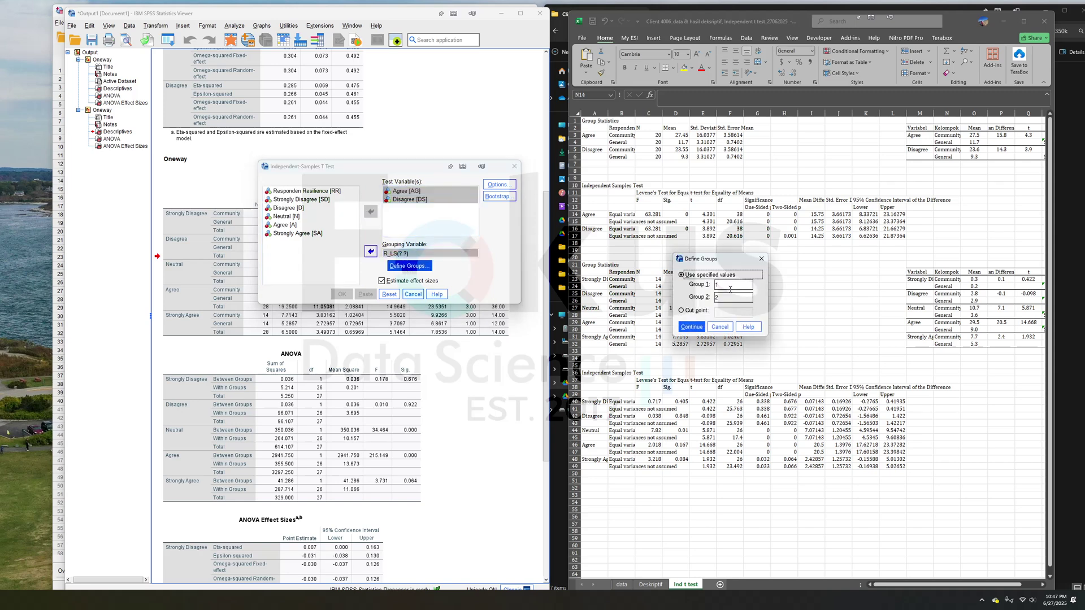
left_click(691, 326)
left_click(343, 295)
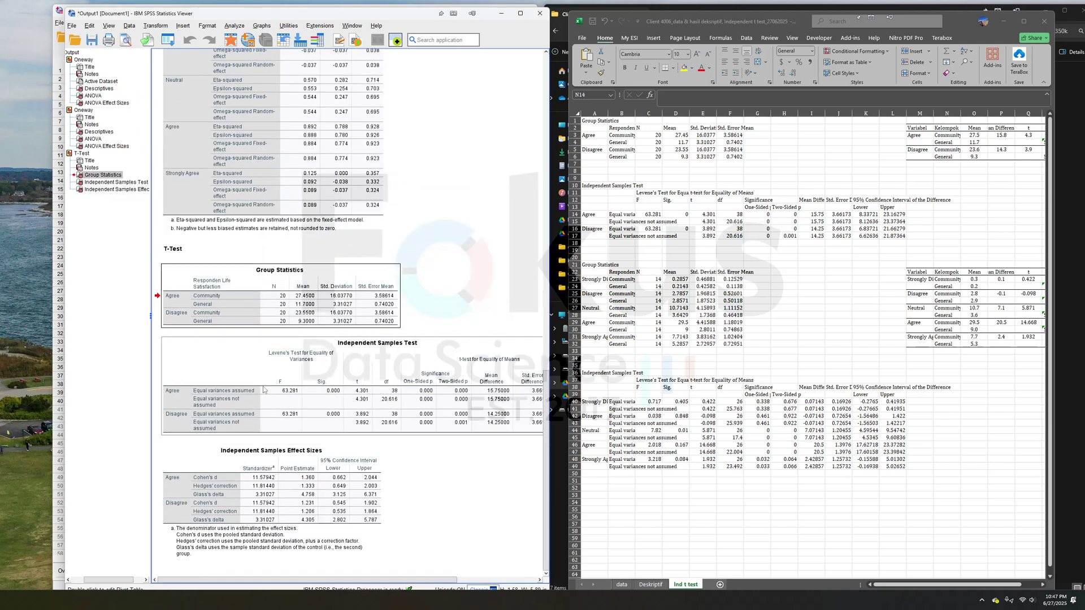
Compare the Independent Samples Test output with the life satisfaction tables in the Ind t test worksheet
left_click(346, 326)
left_click(389, 349)
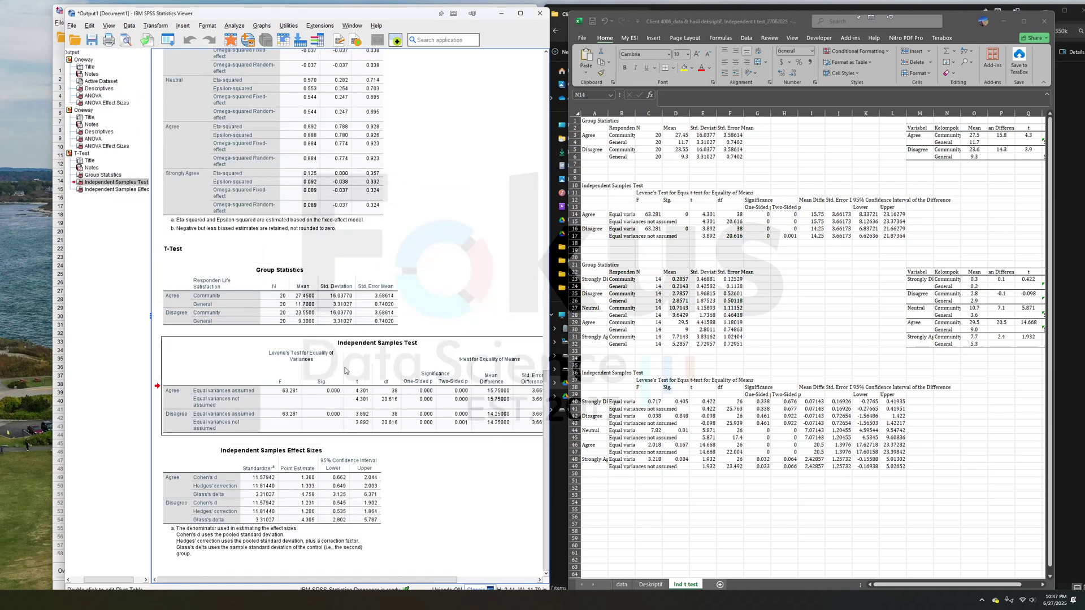
left_click(821, 192)
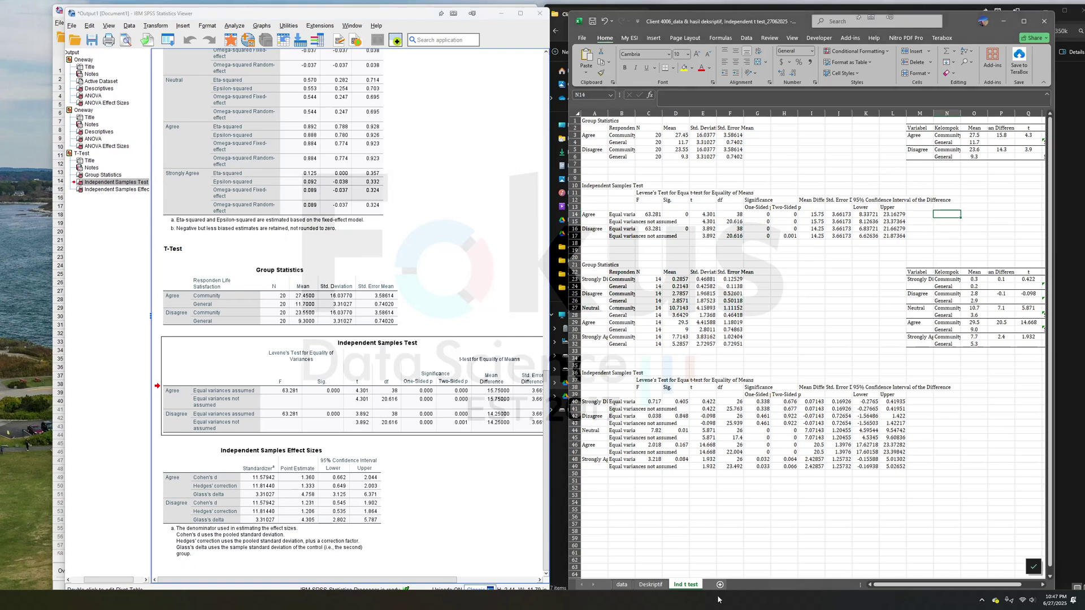
left_click(938, 136)
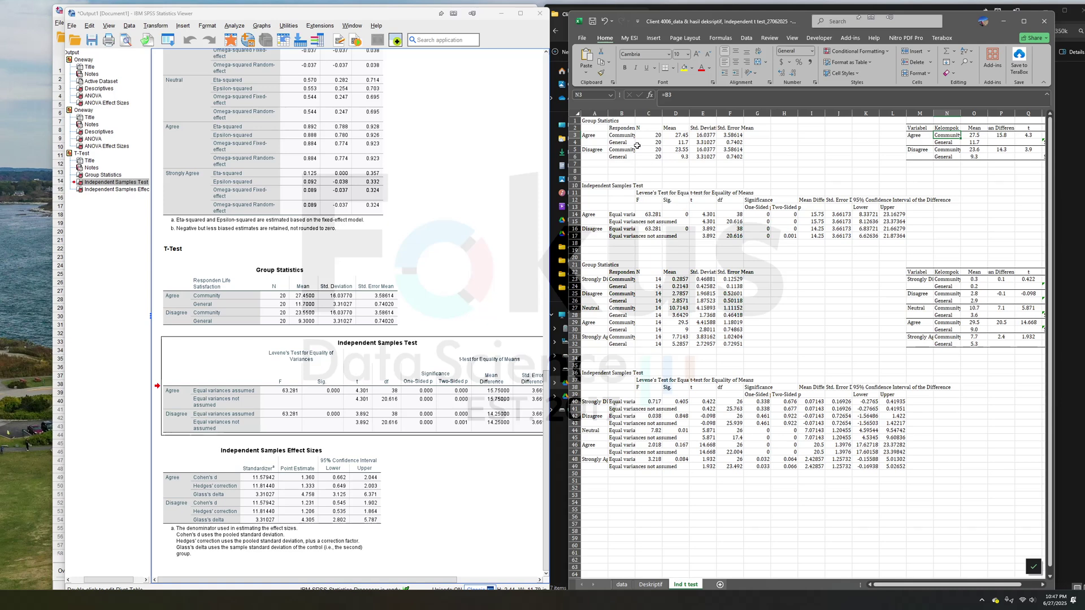
left_click(622, 127)
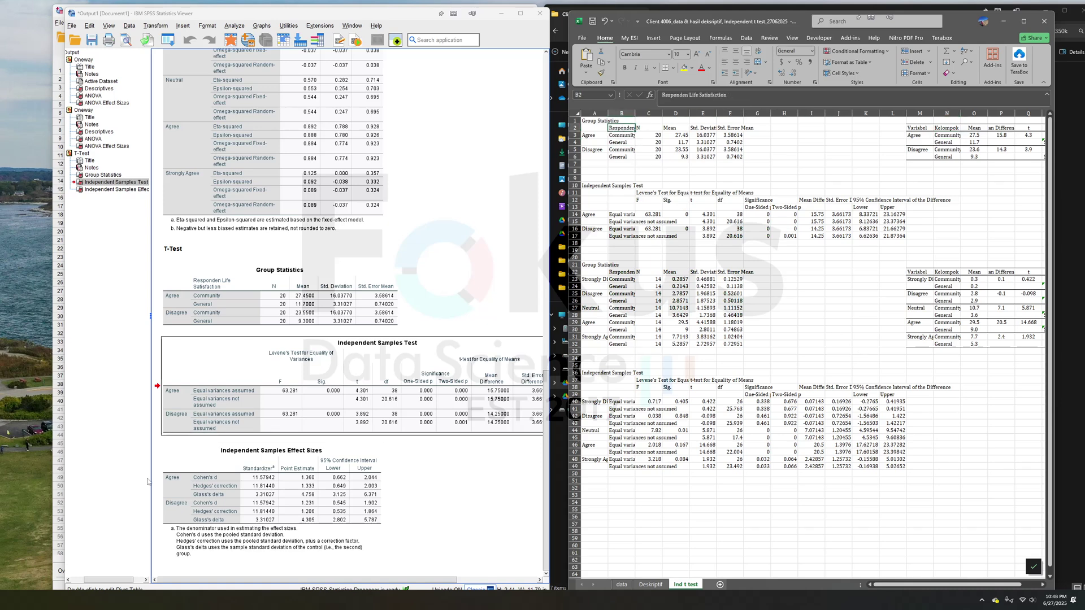
Reset the Independent-Samples T Test and assign RR as grouping variable and Strongly Disagree, Disagree, Neutral, Agree and Strongly Agree as test variables
left_click(252, 8)
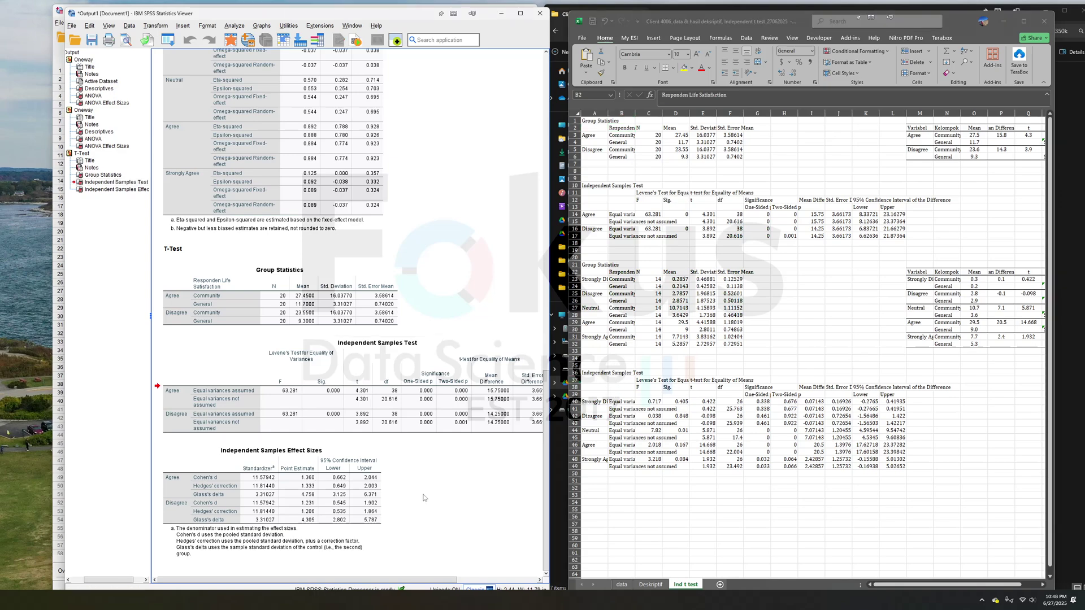
left_click(235, 27)
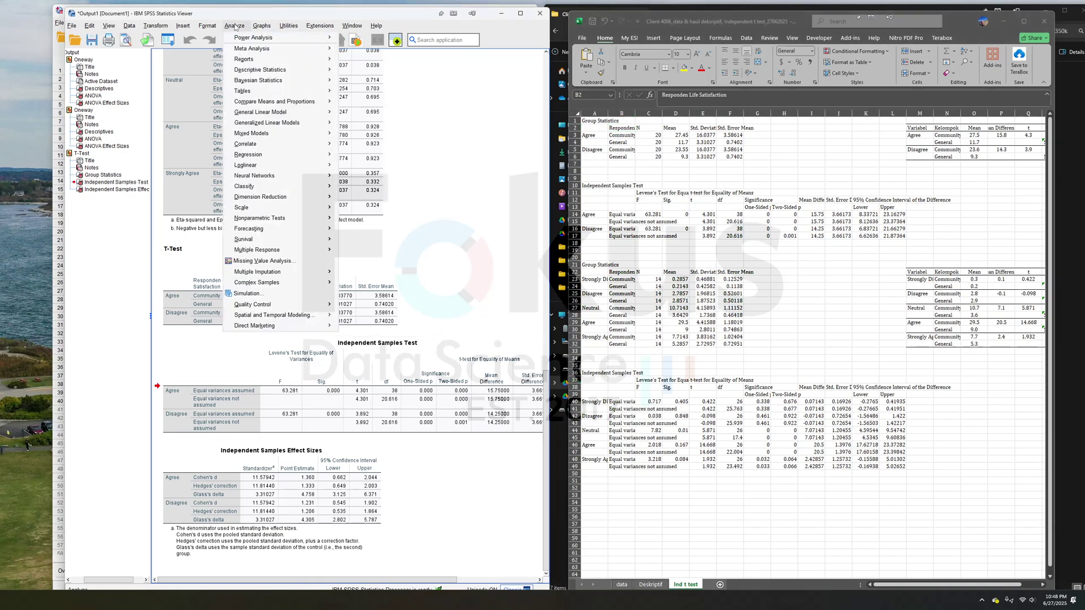
mouse_move(317, 102)
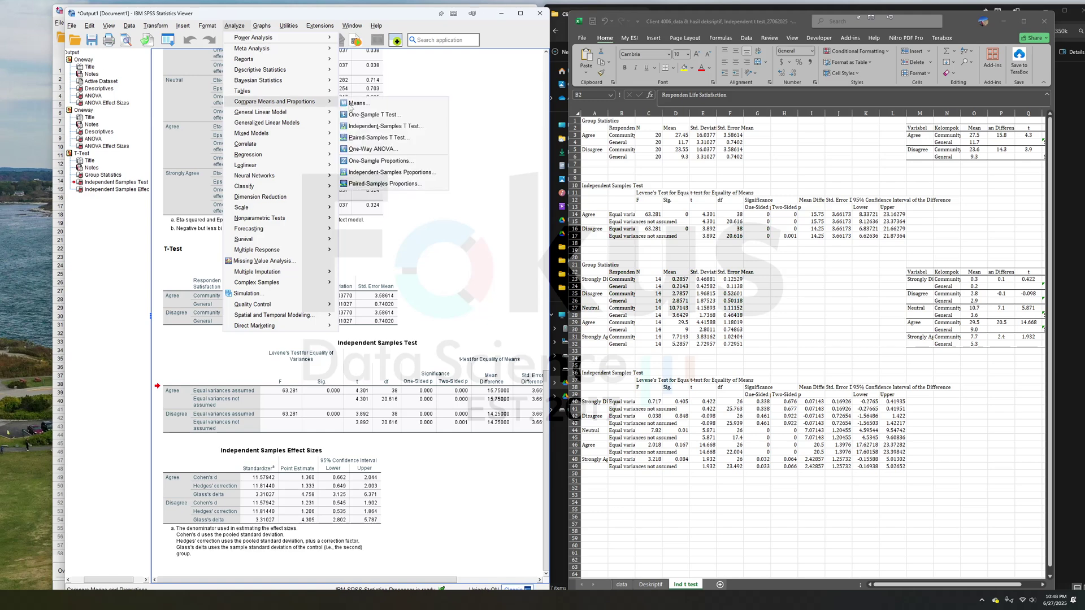
left_click(400, 127)
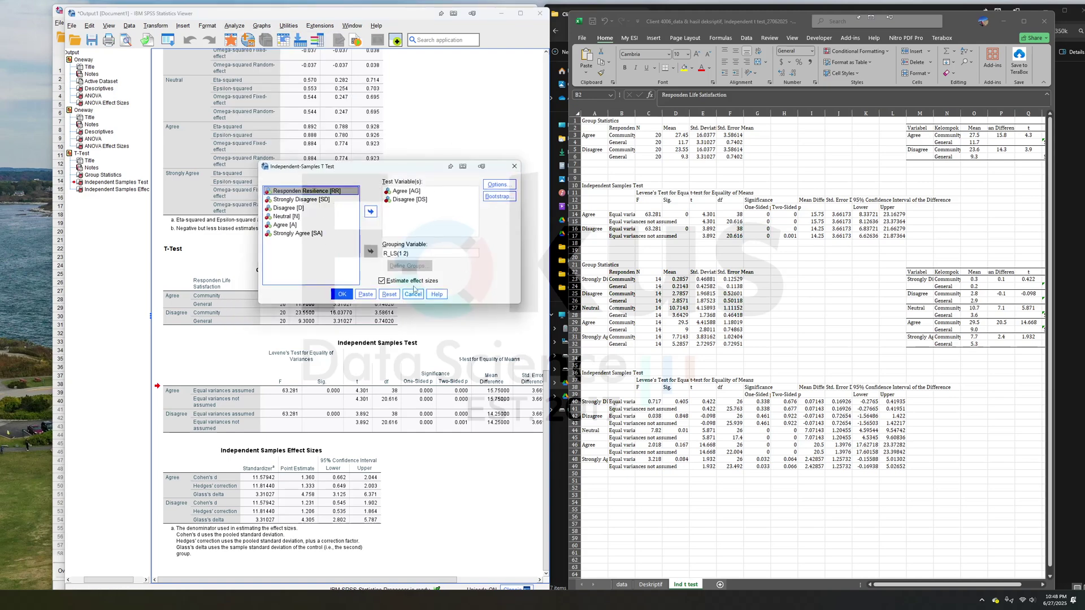
left_click(389, 295)
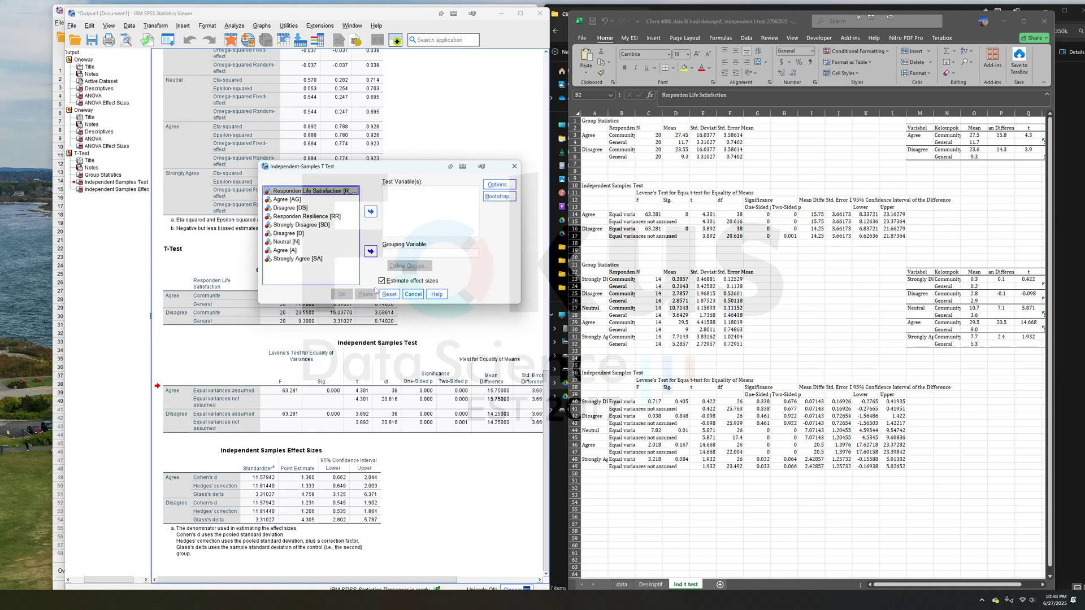
left_click(283, 218)
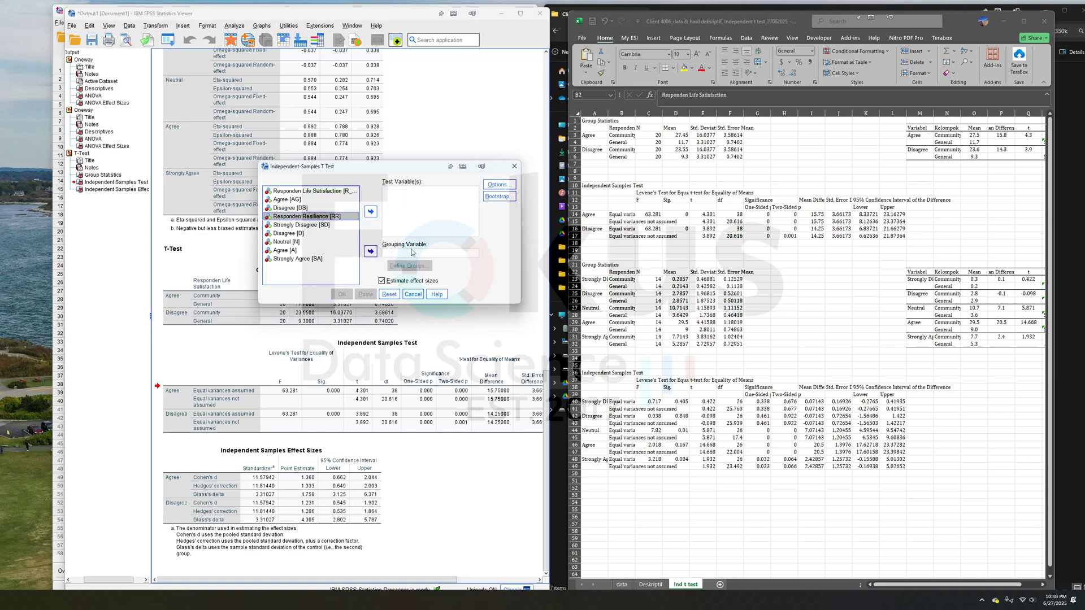
left_click(371, 252)
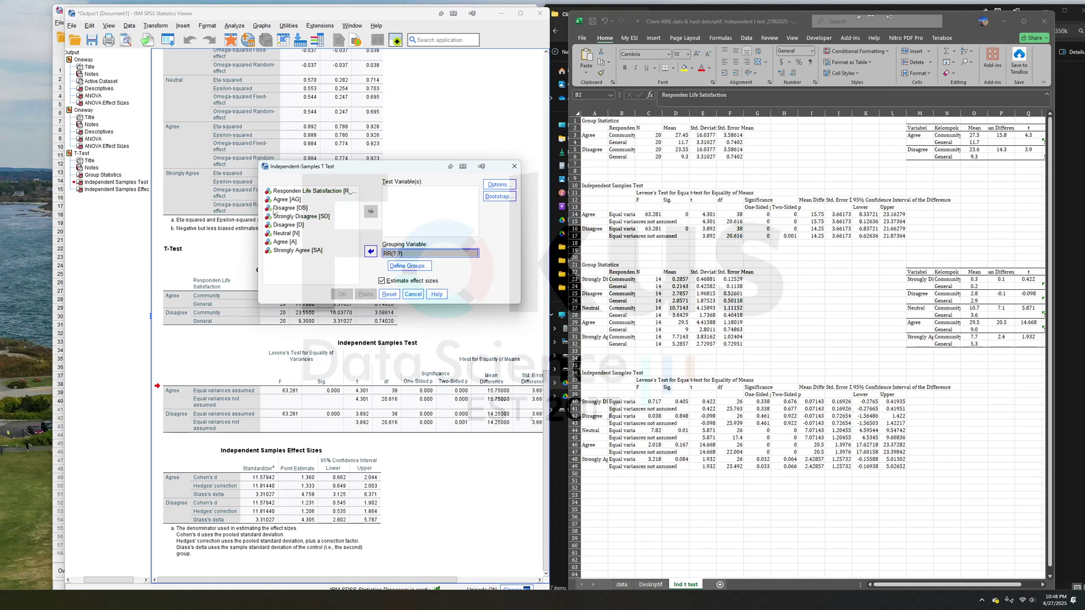
left_click(294, 217)
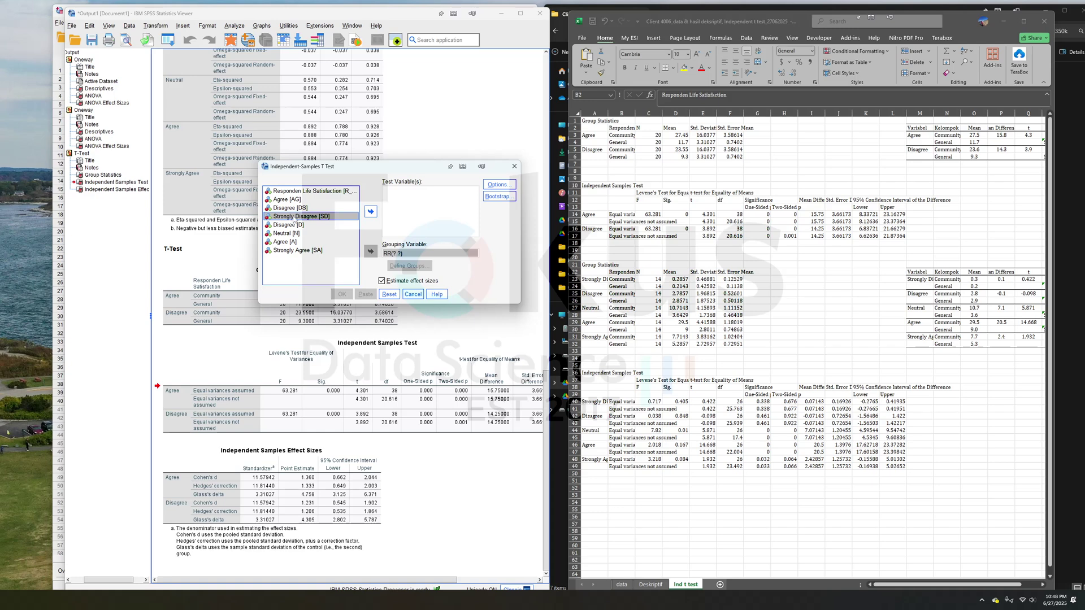
left_click(304, 251, "shift")
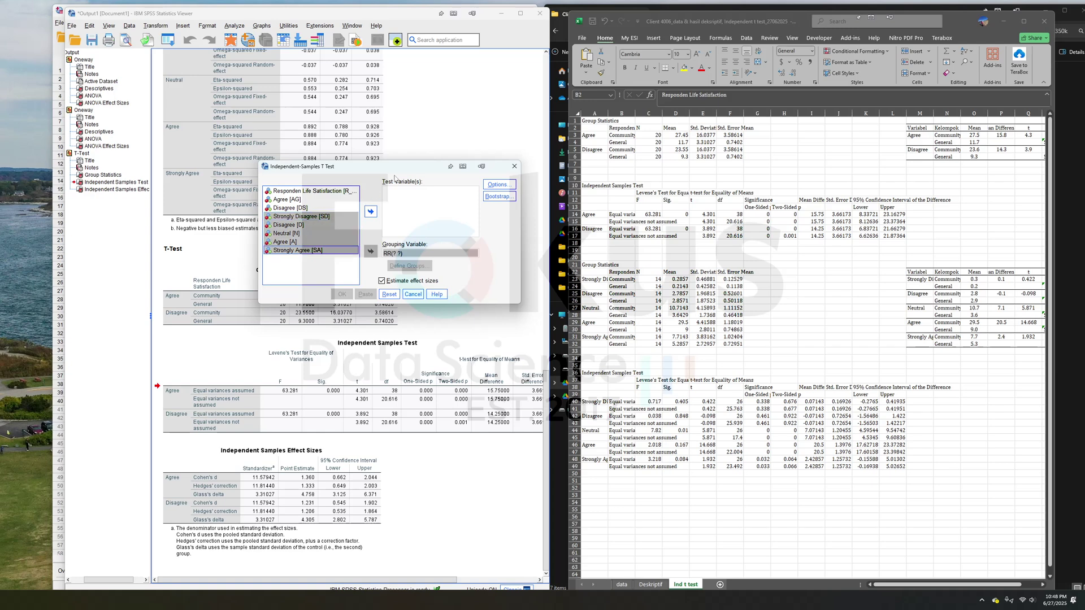
left_click(371, 212)
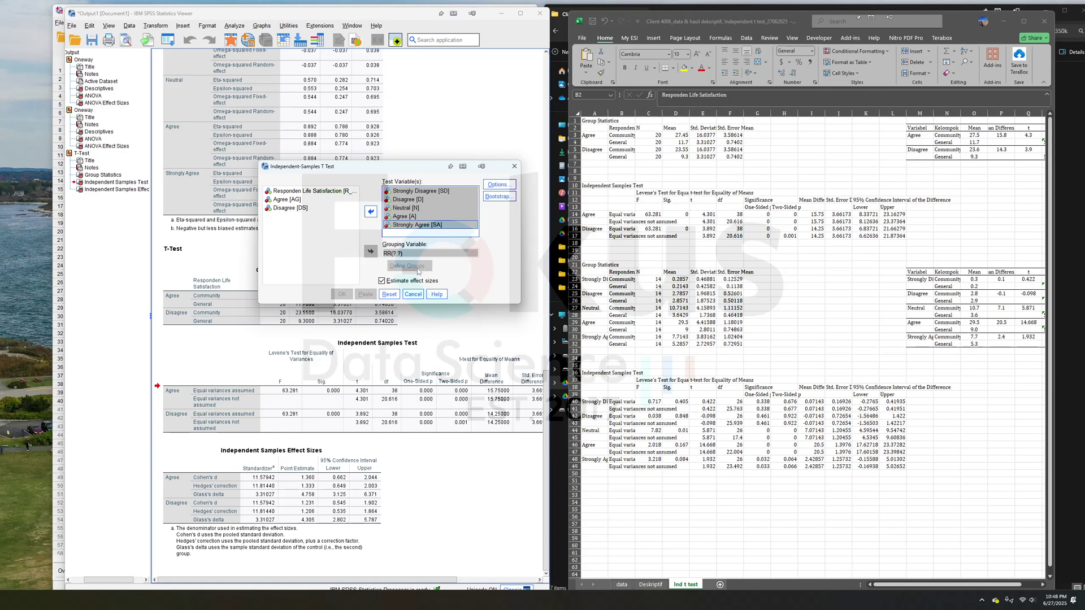
Define the RR groups as 1 and 2 and run the Independent-Samples T Test
left_click(455, 254)
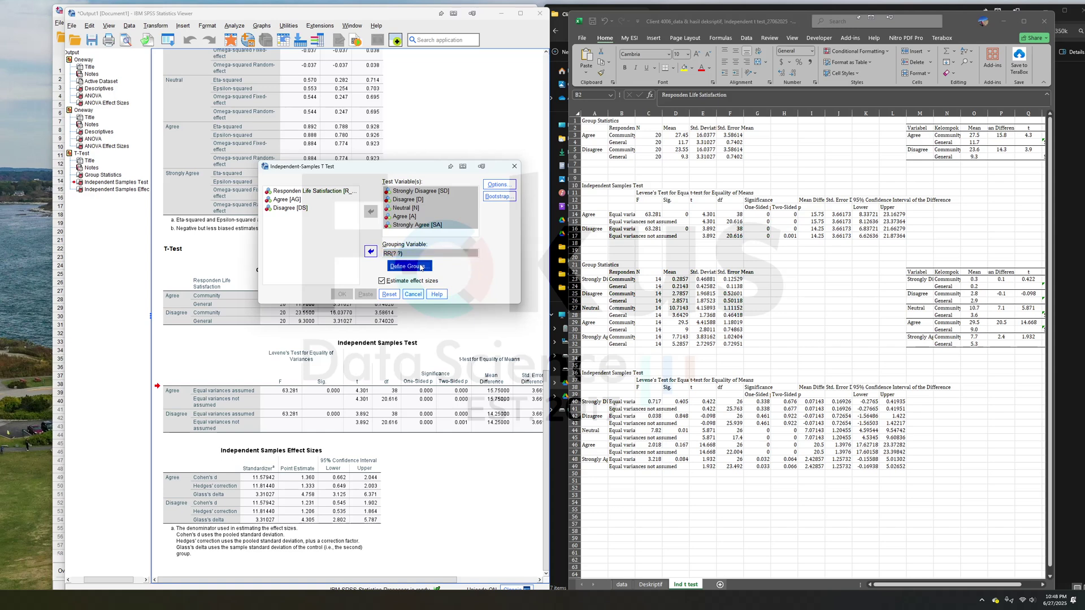
left_click(409, 265)
left_click(691, 326)
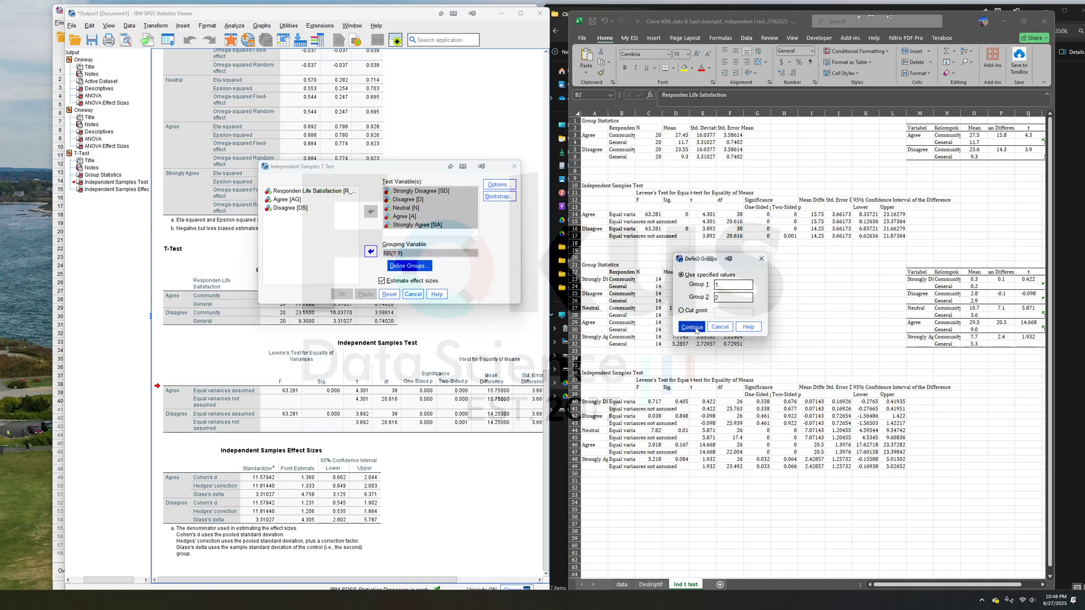
left_click(349, 291)
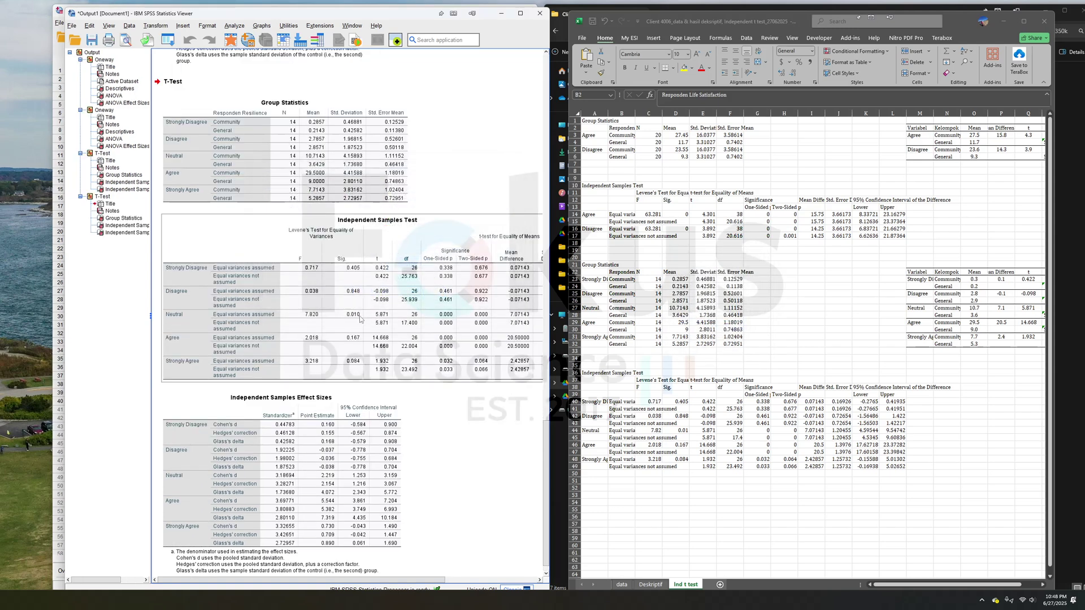
Compare the resilience t test output with the resilience tables and P value summary in the Ind t test worksheet
left_click(375, 308)
scroll(379, 282, "up", 5)
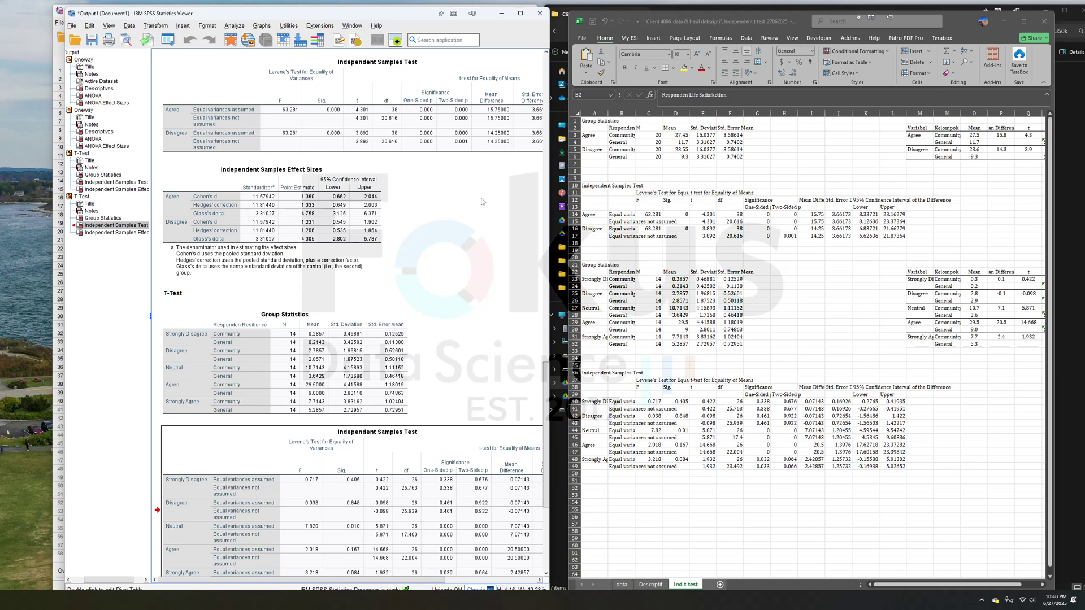
scroll(828, 314, "right", 3)
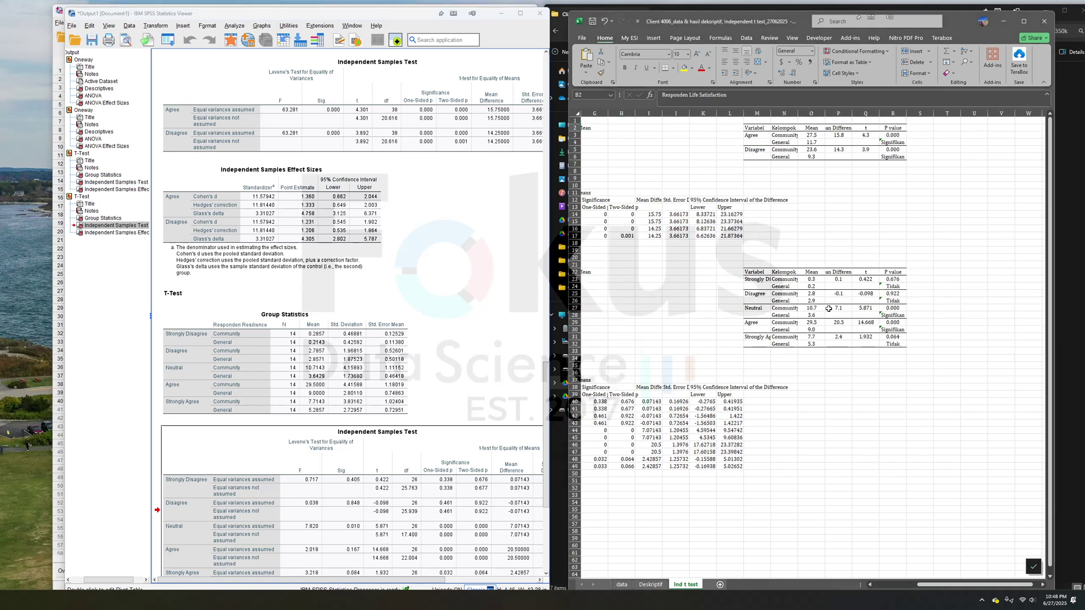
scroll(828, 308, "left", 3)
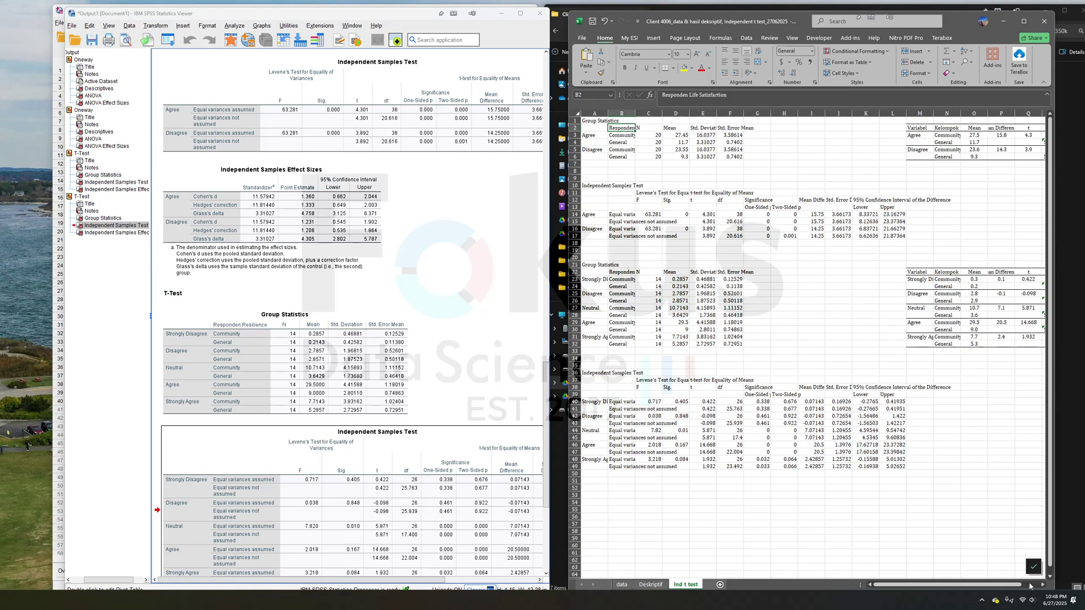
left_click_drag(1011, 586, 1026, 582)
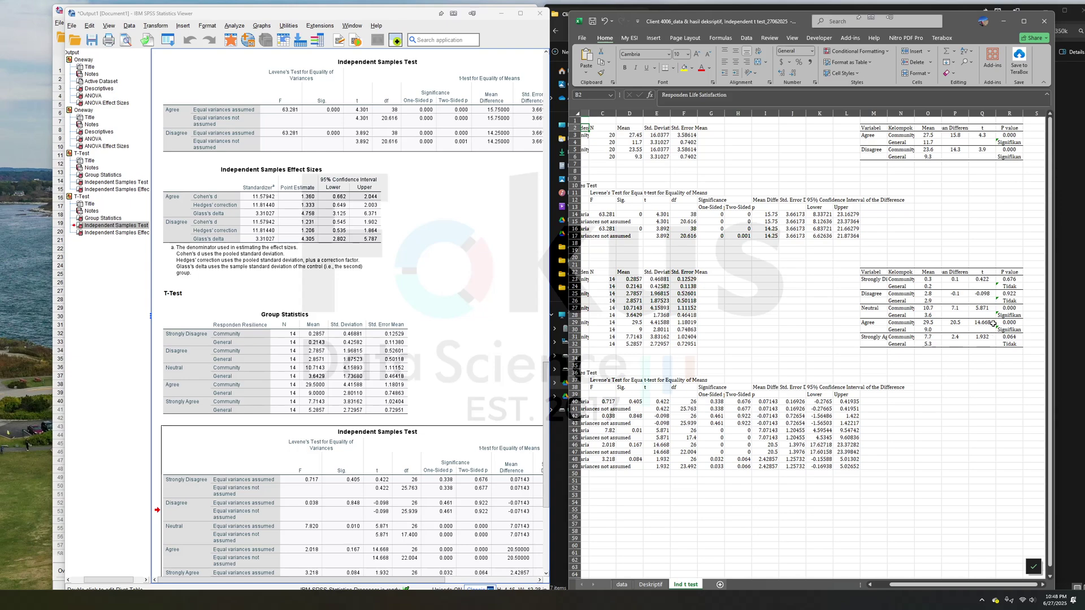
scroll(977, 308, "up", 5)
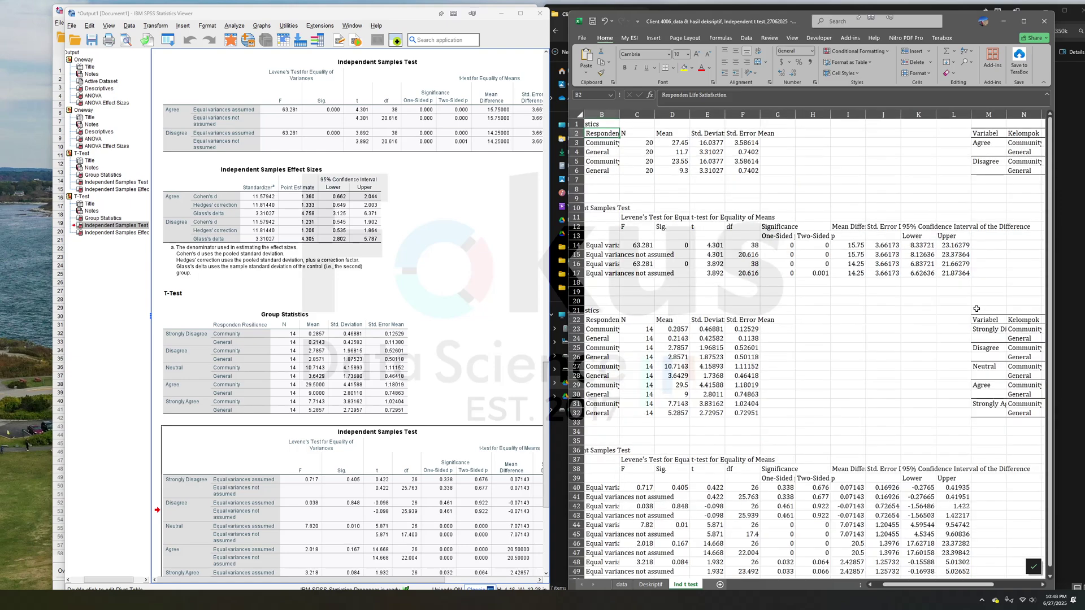
scroll(963, 303, "left", 1)
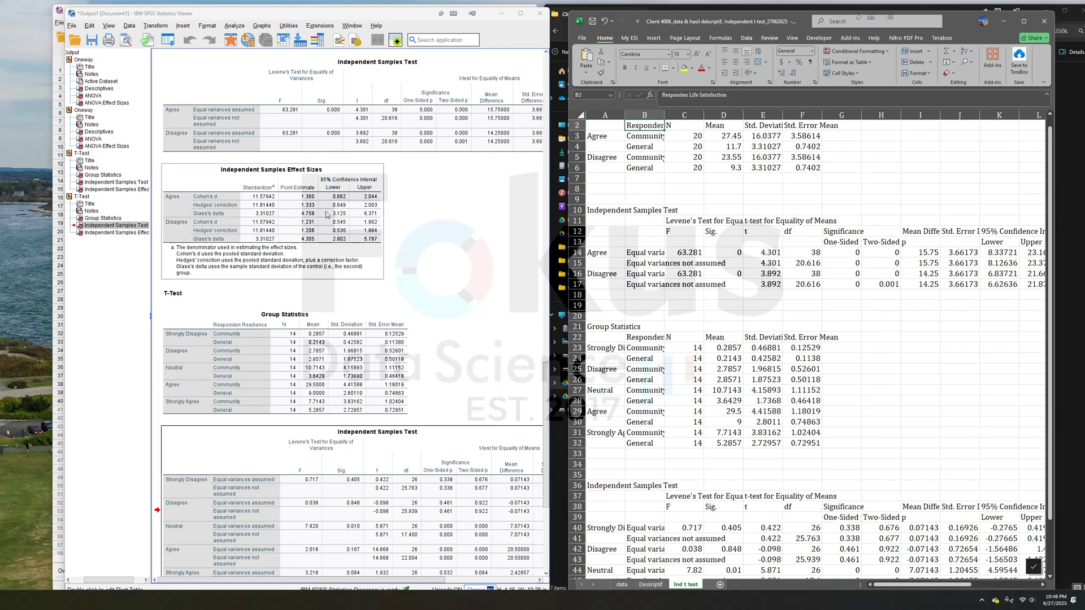
Compare the life satisfaction Group Statistics output with the Mean column of the summary table in the worksheet
scroll(294, 215, "up", 6)
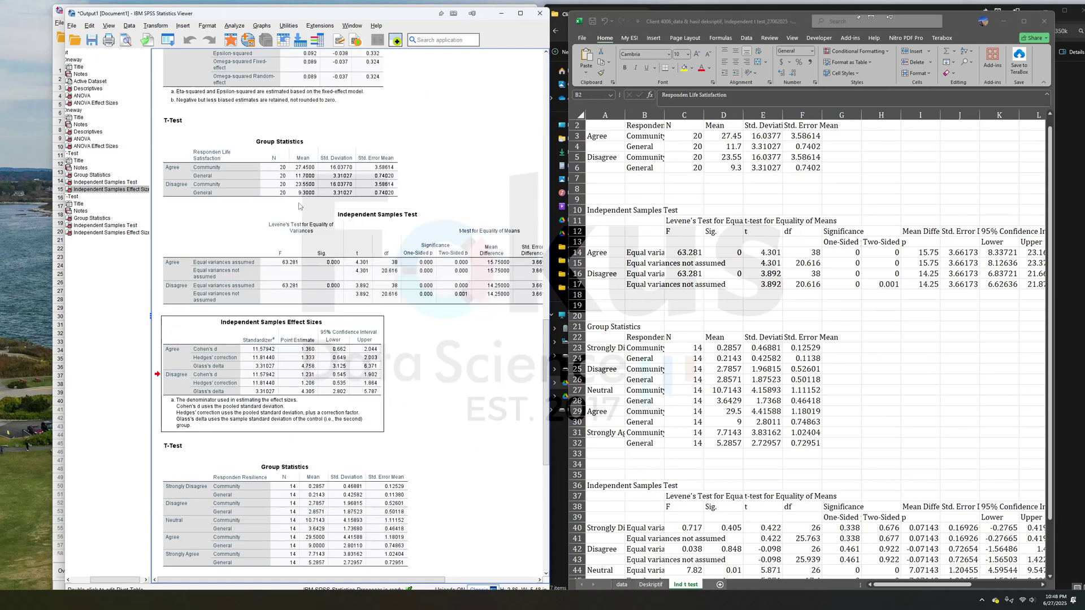
left_click(280, 229)
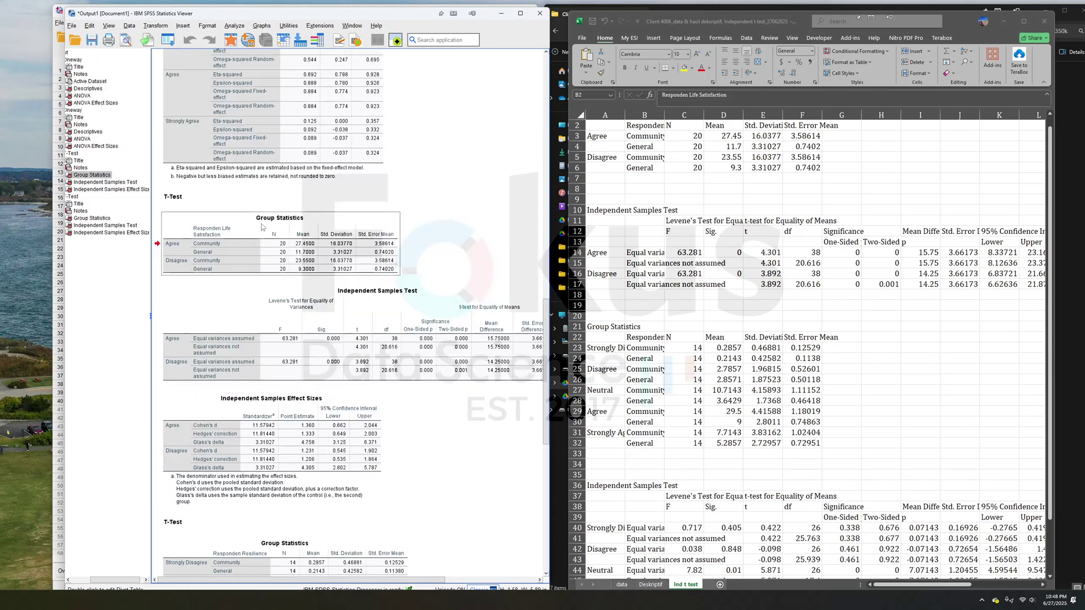
left_click(370, 302)
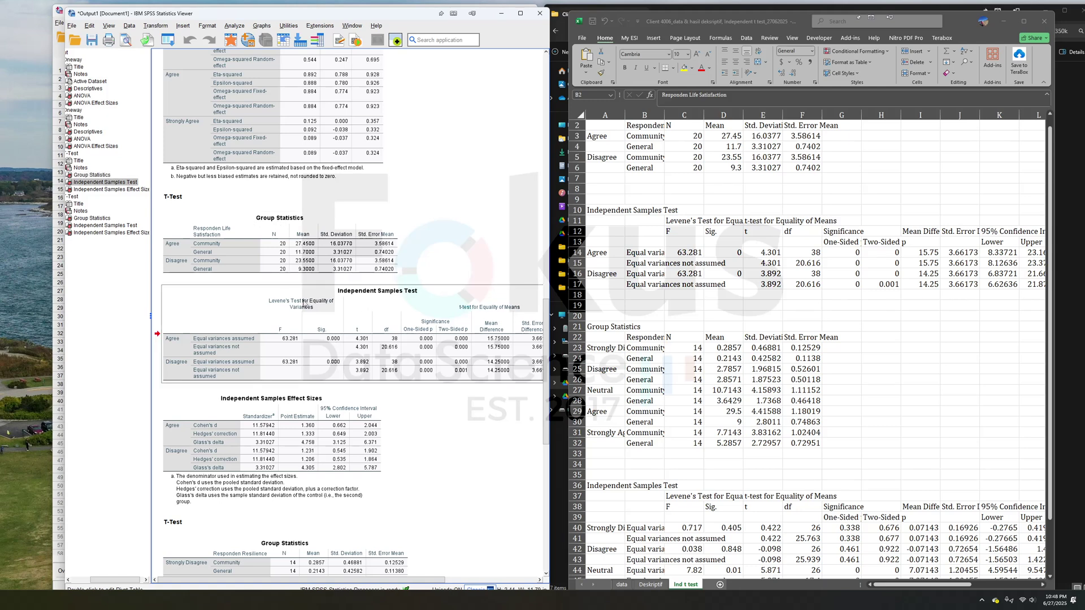
left_click(251, 243)
scroll(790, 260, "up", 1)
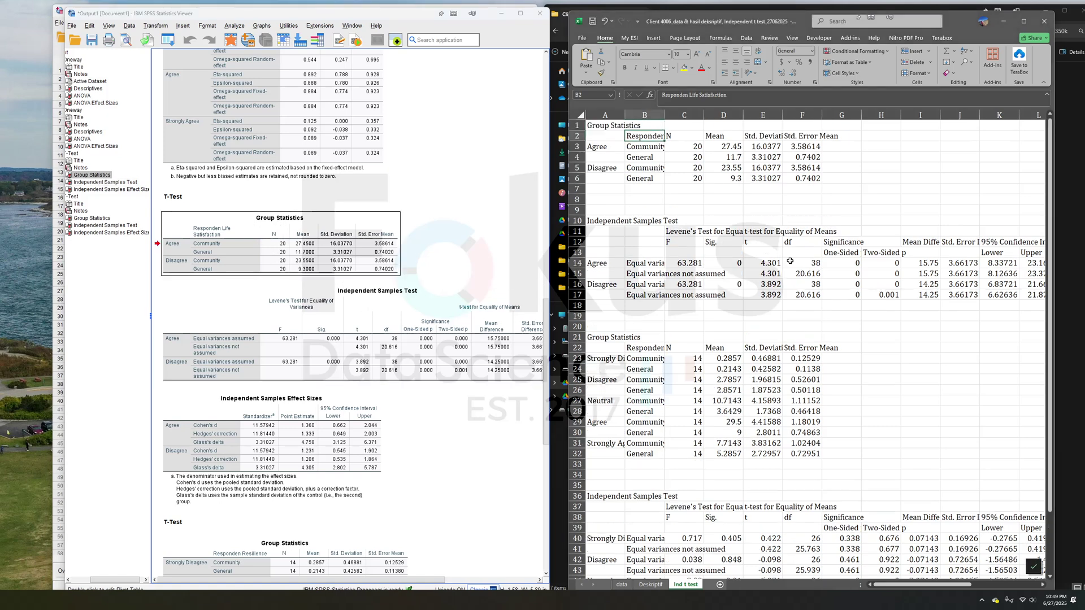
scroll(790, 261, "right", 6)
left_click(711, 183)
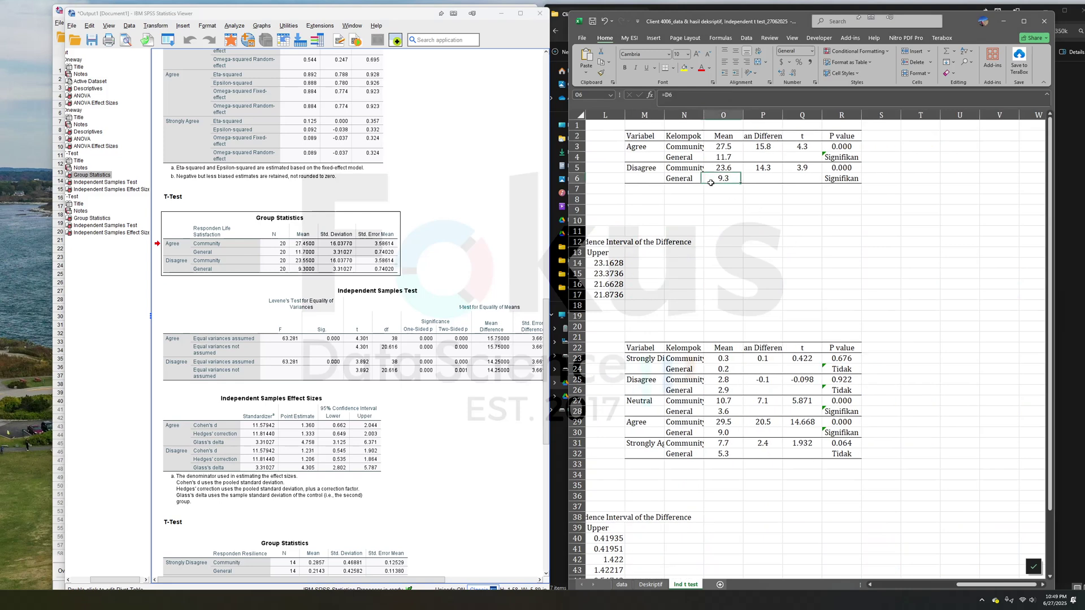
left_click_drag(722, 138, 734, 176)
left_click(250, 236)
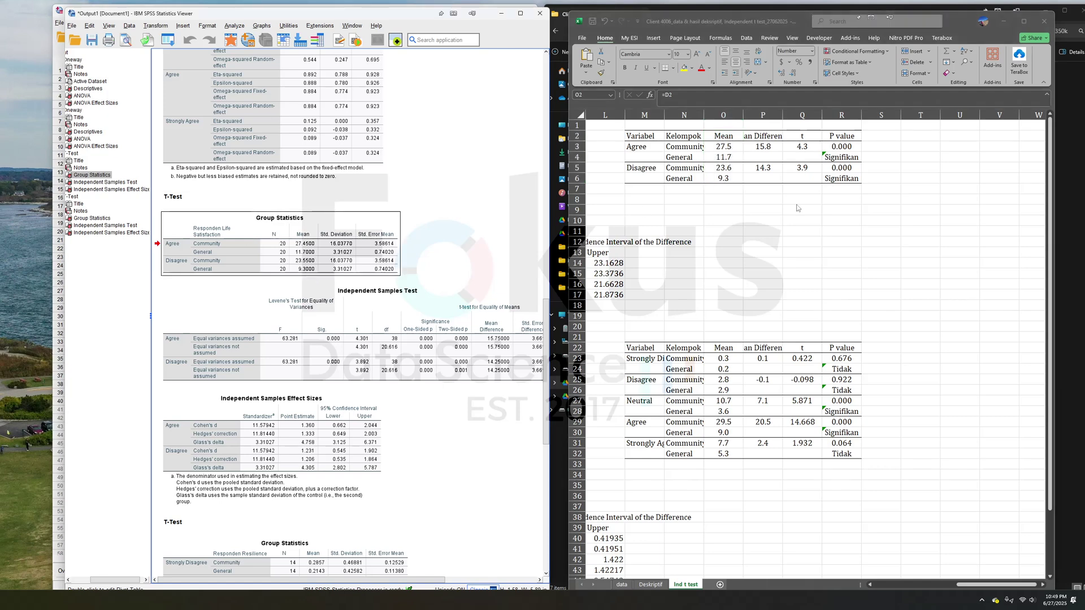
left_click(734, 147)
left_click(325, 251)
left_click(764, 168)
Widen the Mean Differences column to fit its heading and check its values against the Independent Samples Test output
left_click(763, 136)
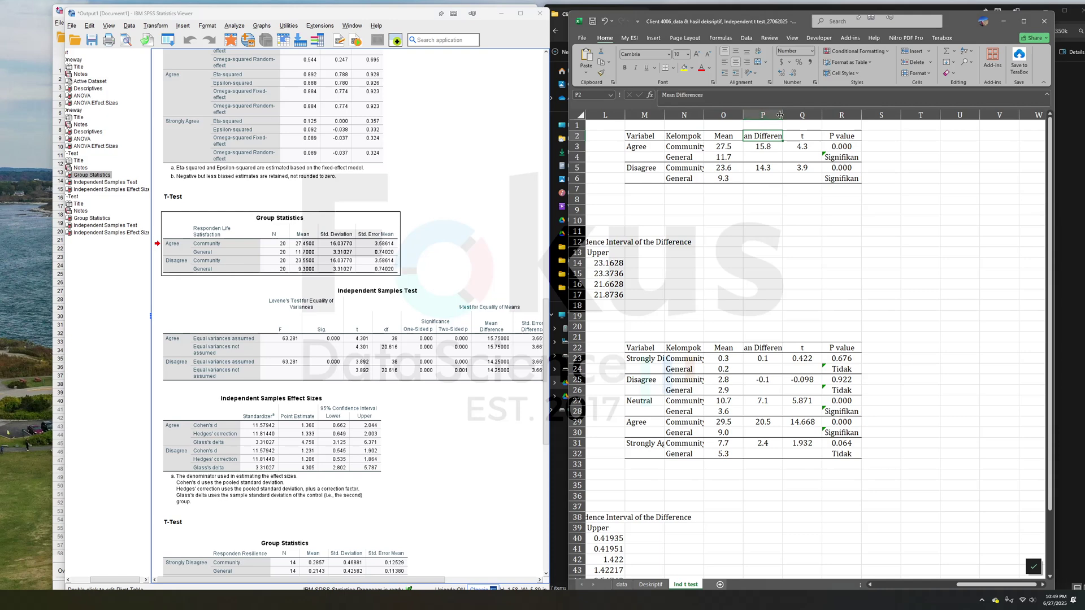
double_click(783, 115)
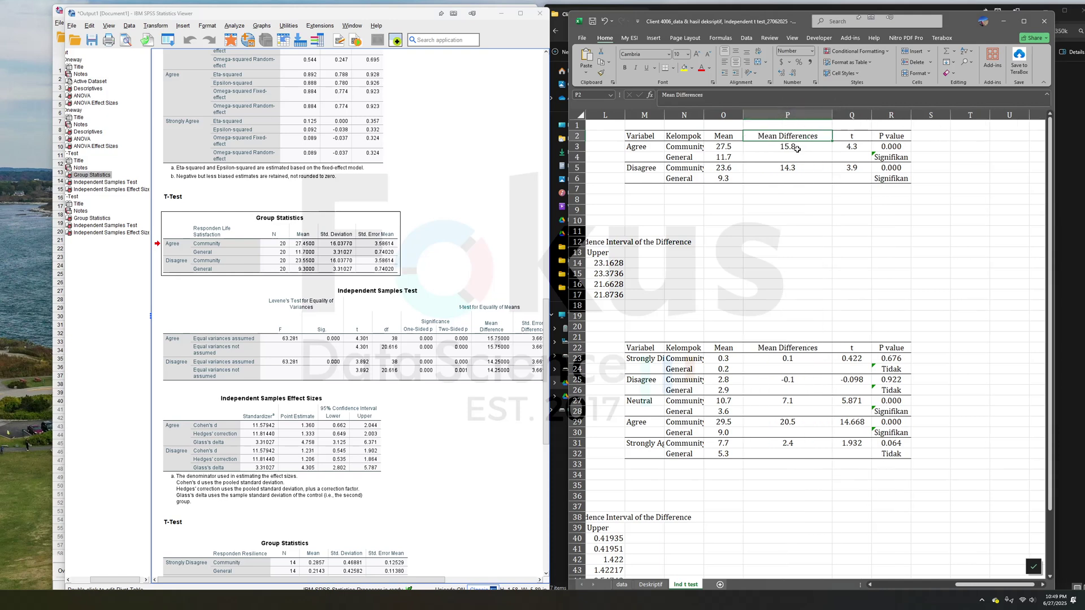
left_click(416, 358)
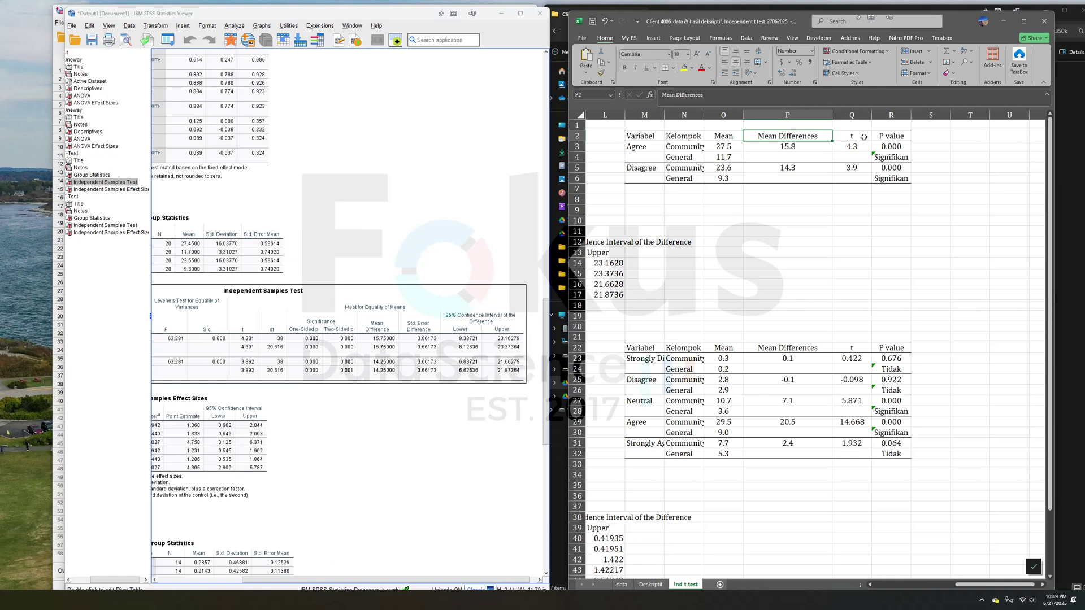
Compare the t and P value columns of the life satisfaction summary with the Independent Samples Test output, including Levene's significance
left_click(862, 138)
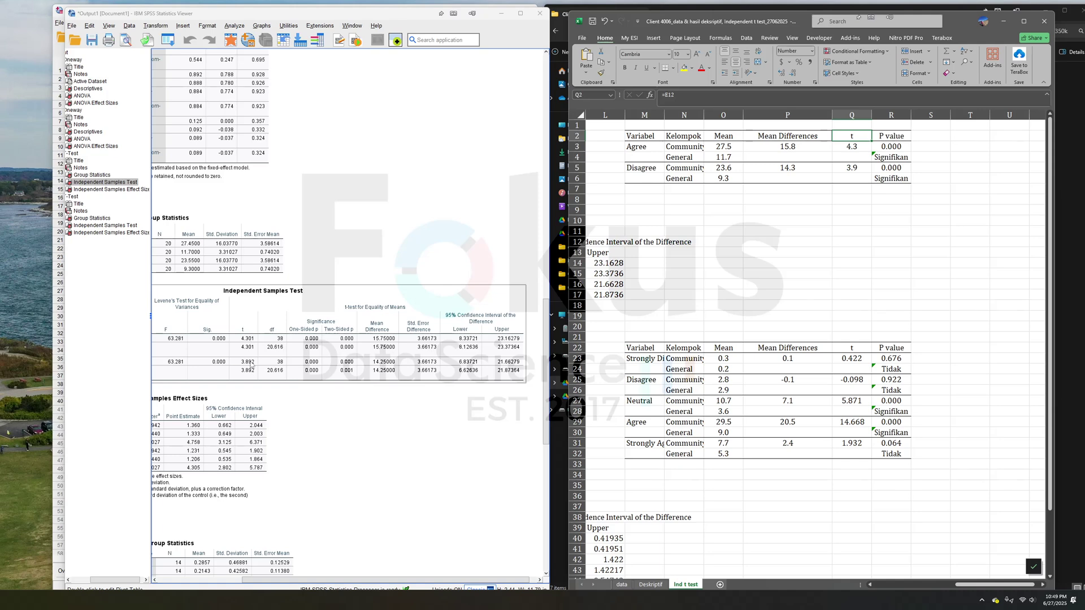
left_click(252, 367)
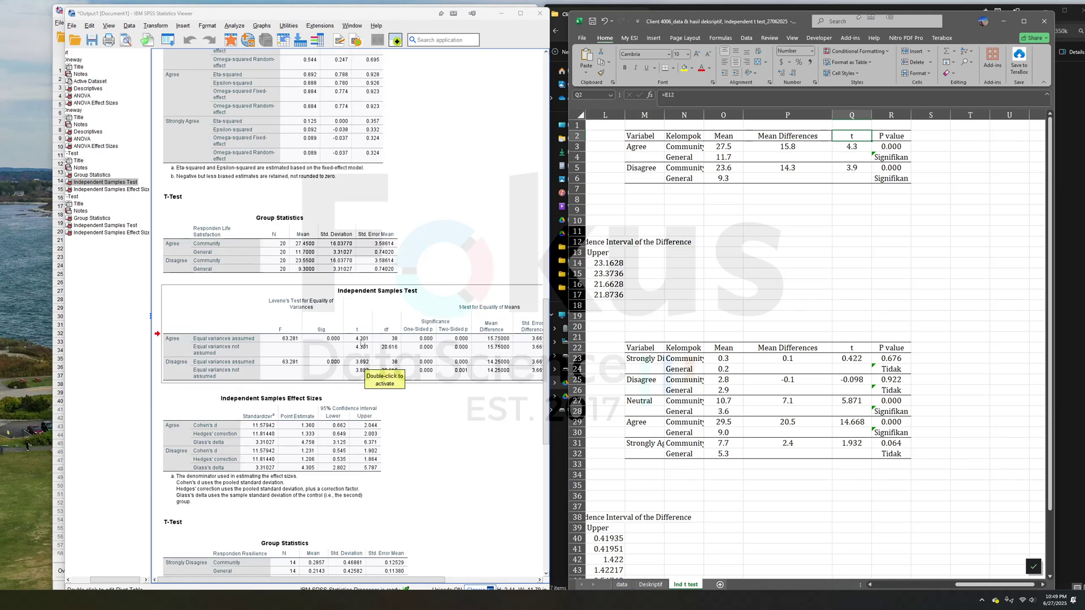
left_click(860, 299)
left_click(894, 148)
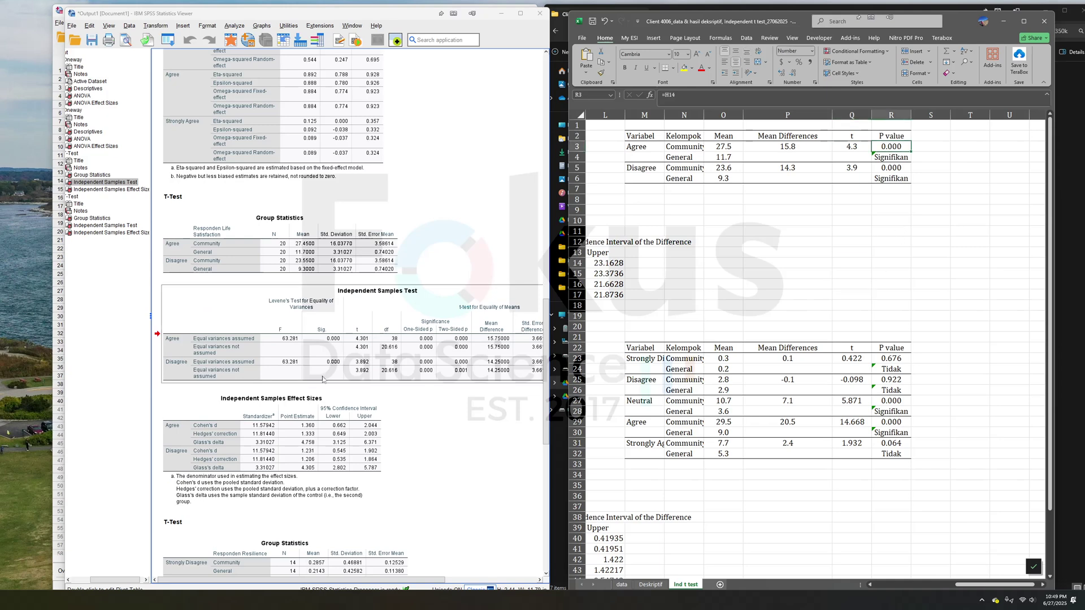
left_click(383, 342)
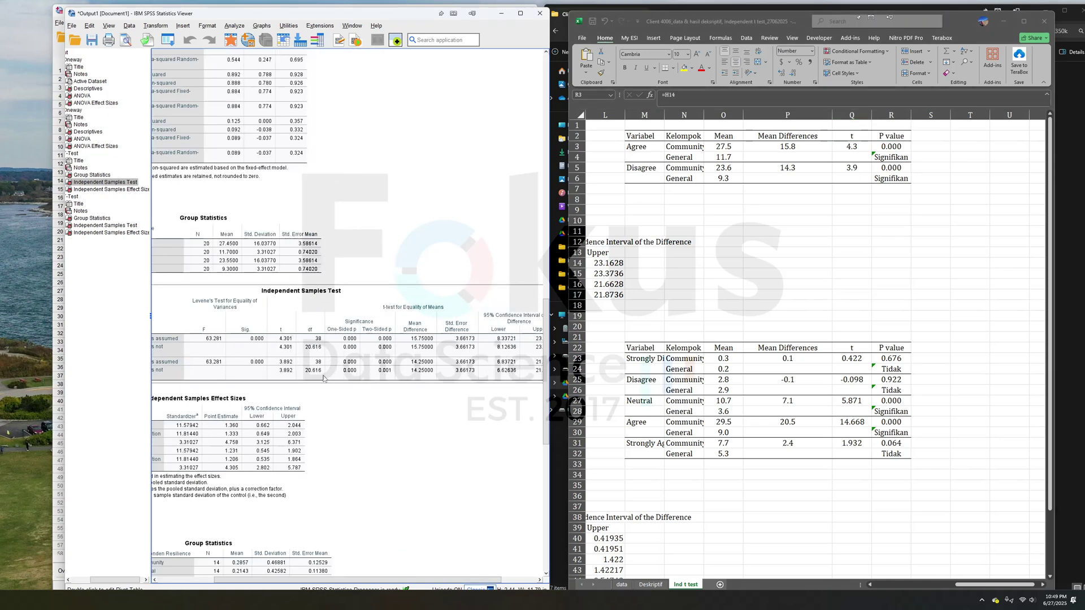
left_click(385, 331)
left_click(386, 339)
scroll(342, 341, "left", 3)
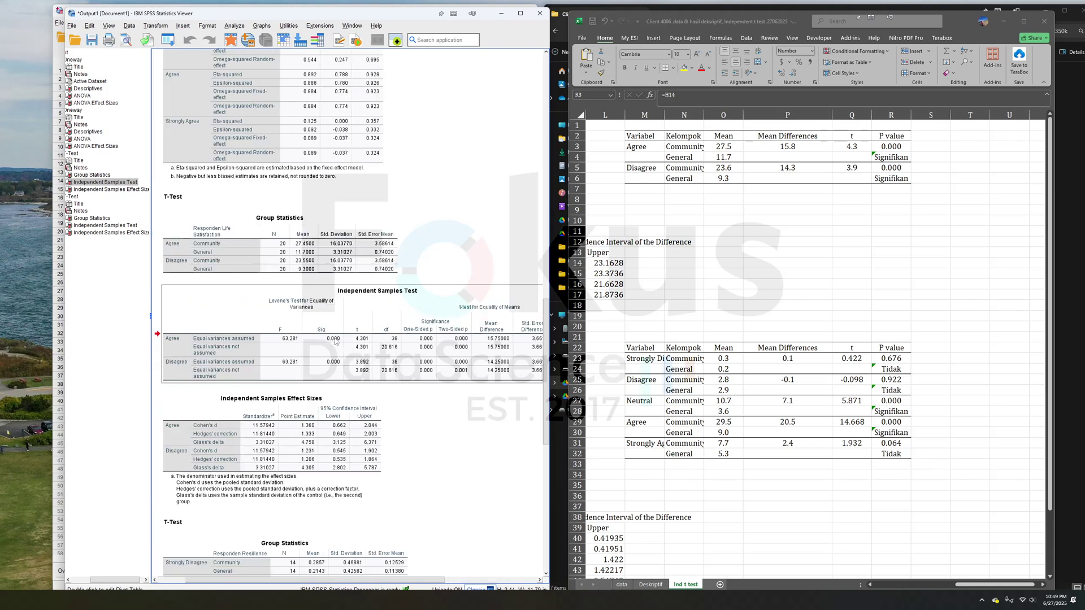
View the resilience Group Statistics and Independent Samples Test tables in the Ind t test worksheet
left_click(941, 236)
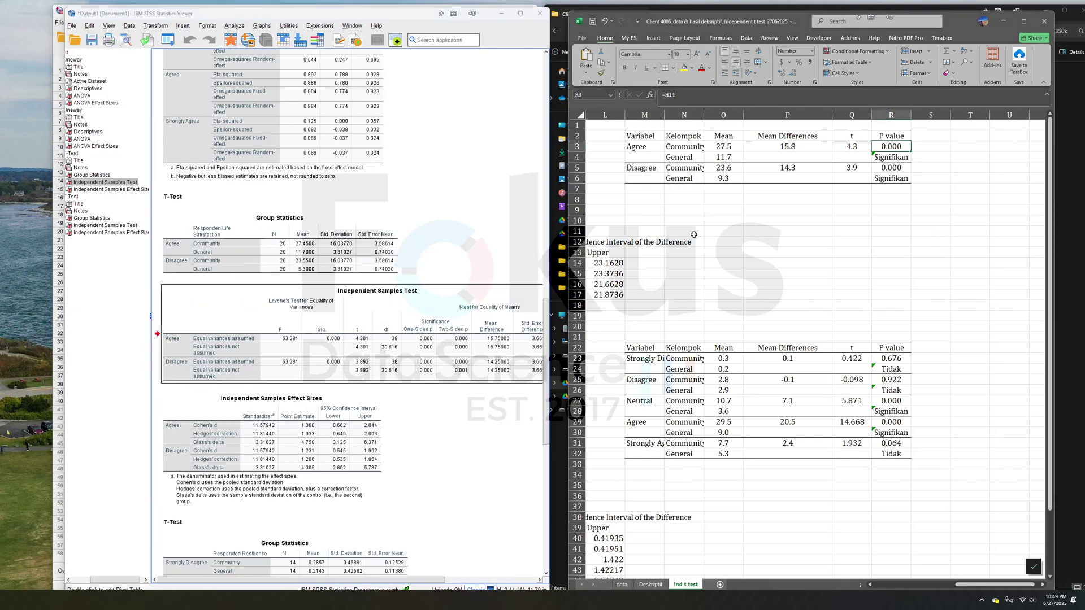
scroll(778, 271, "down", 8)
scroll(791, 279, "left", 5)
scroll(818, 296, "up", 6)
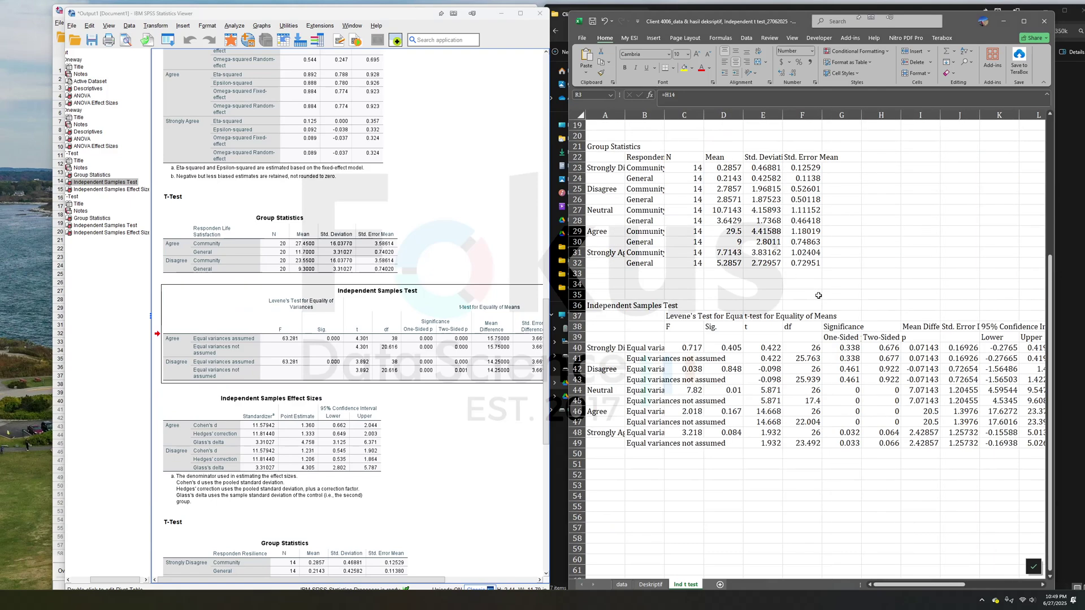
View the resilience summary table beside the Group Statistics and Independent Samples Test tables in the worksheet
scroll(754, 385, "right", 2)
scroll(857, 401, "right", 4)
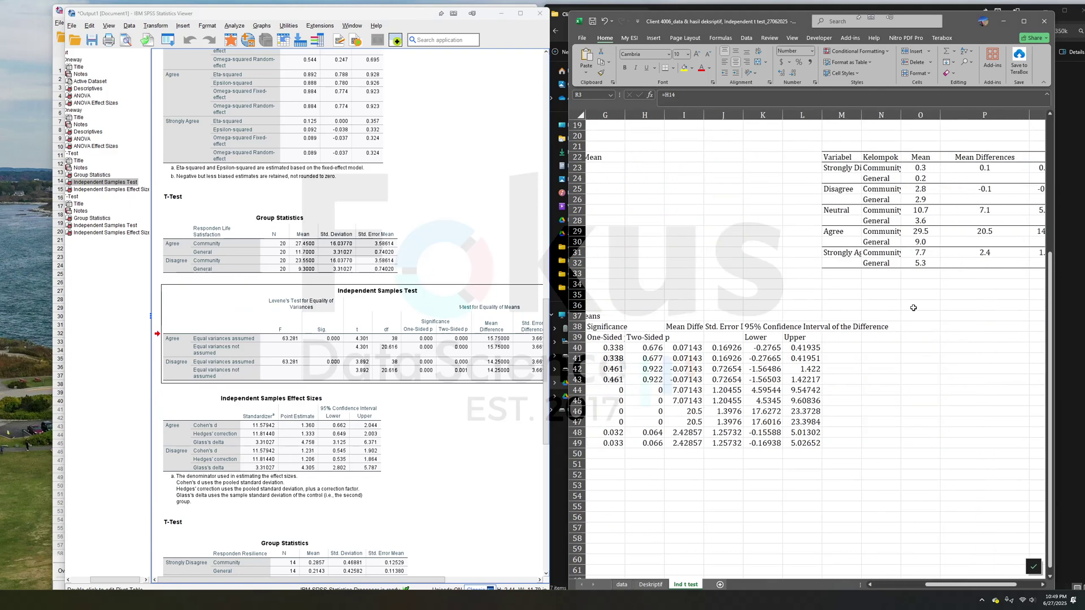
scroll(913, 307, "right", 5)
scroll(913, 308, "up", 4)
left_click_drag(640, 285, 898, 391)
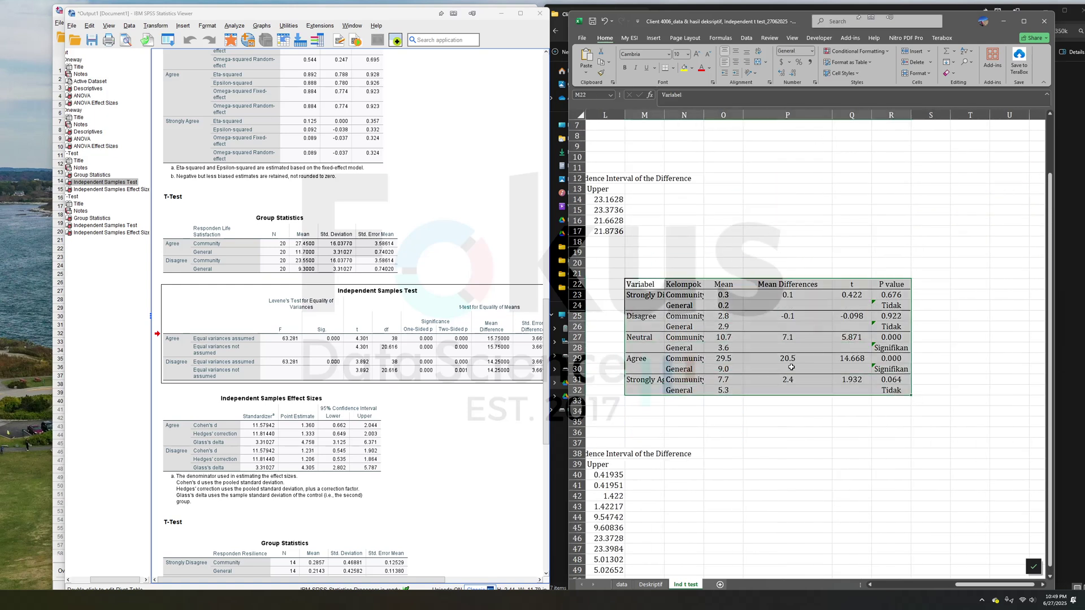
Review the Mean and Mean Differences columns of the life satisfaction summary table in the worksheet
scroll(792, 368, "left", 3)
scroll(791, 367, "up", 2)
left_click(907, 253)
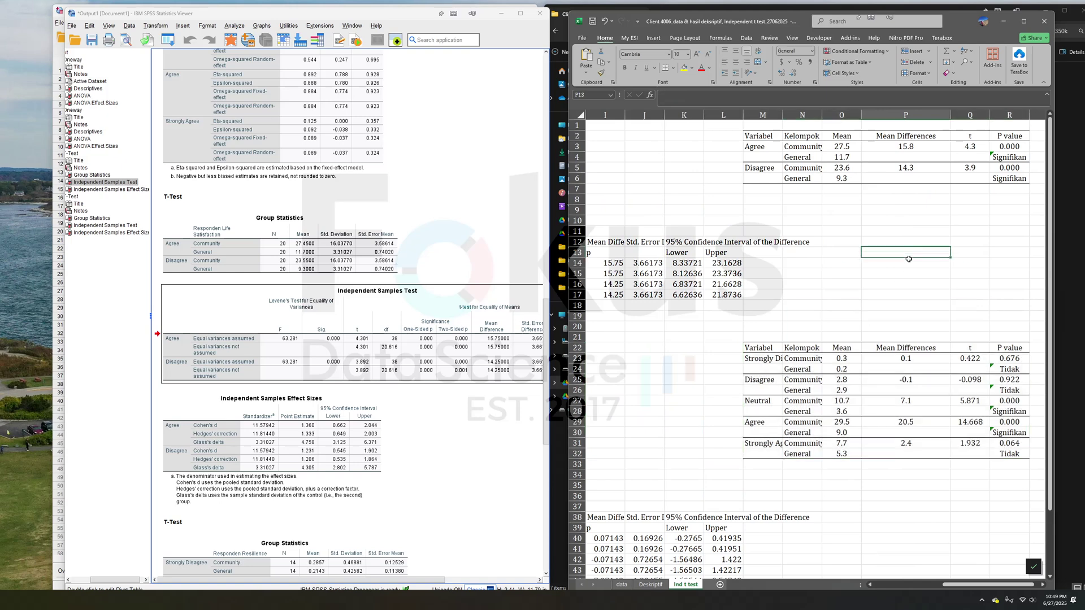
scroll(904, 257, "right", 3)
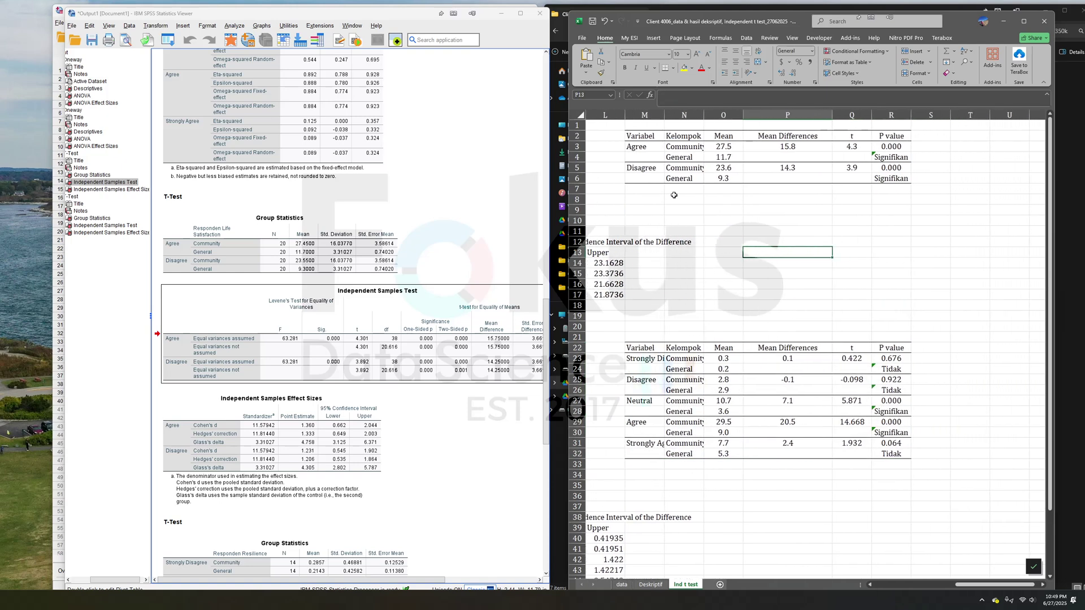
left_click(674, 195)
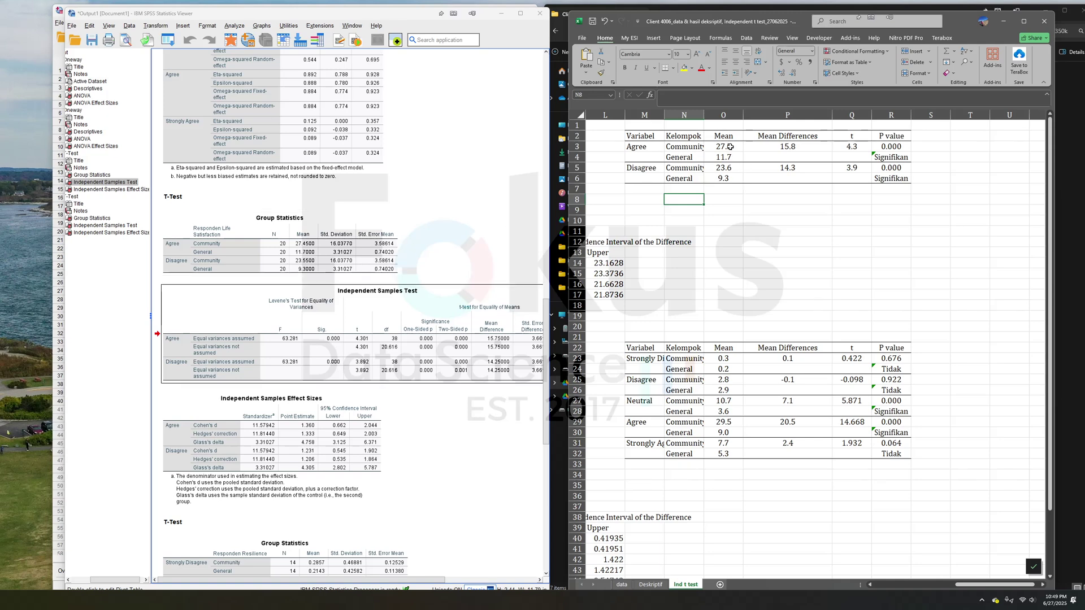
left_click_drag(727, 133, 727, 178)
left_click(790, 138)
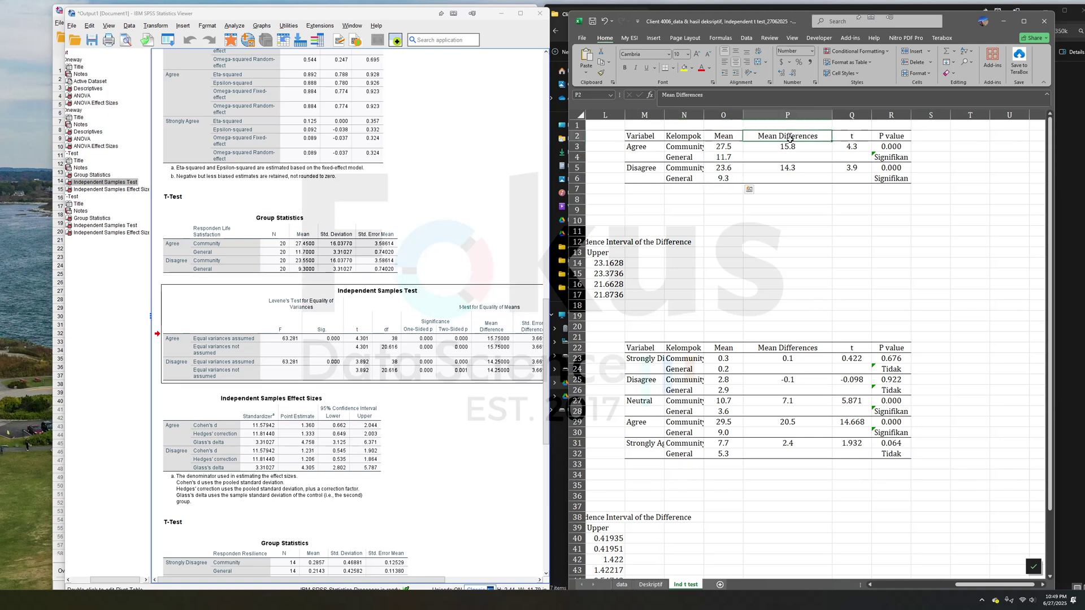
left_click_drag(790, 138, 789, 148)
left_click(425, 345)
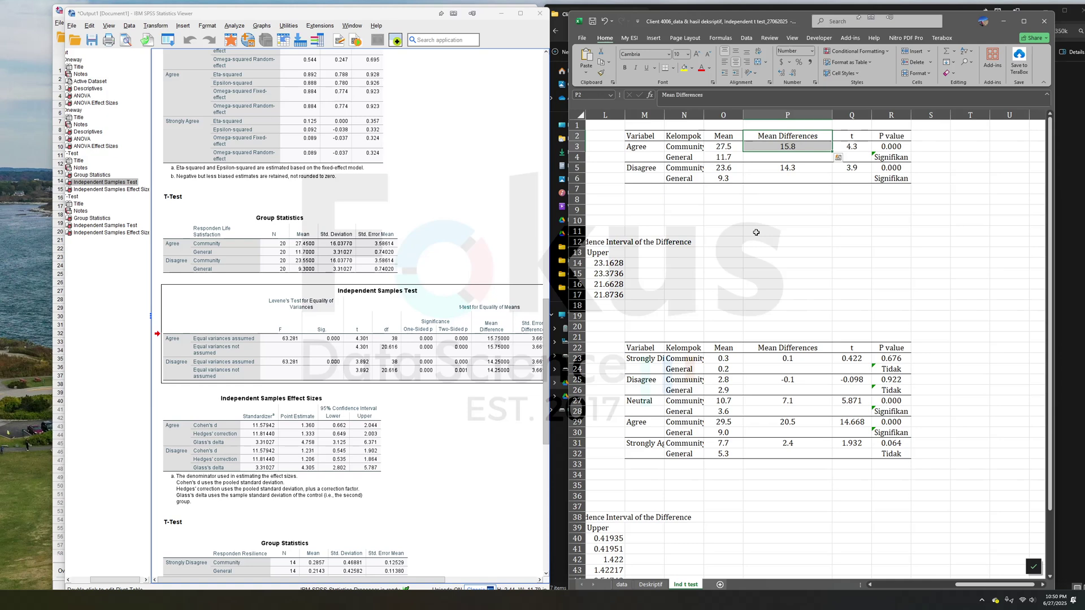
Widen the Kelompok column so the Community entries fit
left_click(803, 146)
left_click(726, 147)
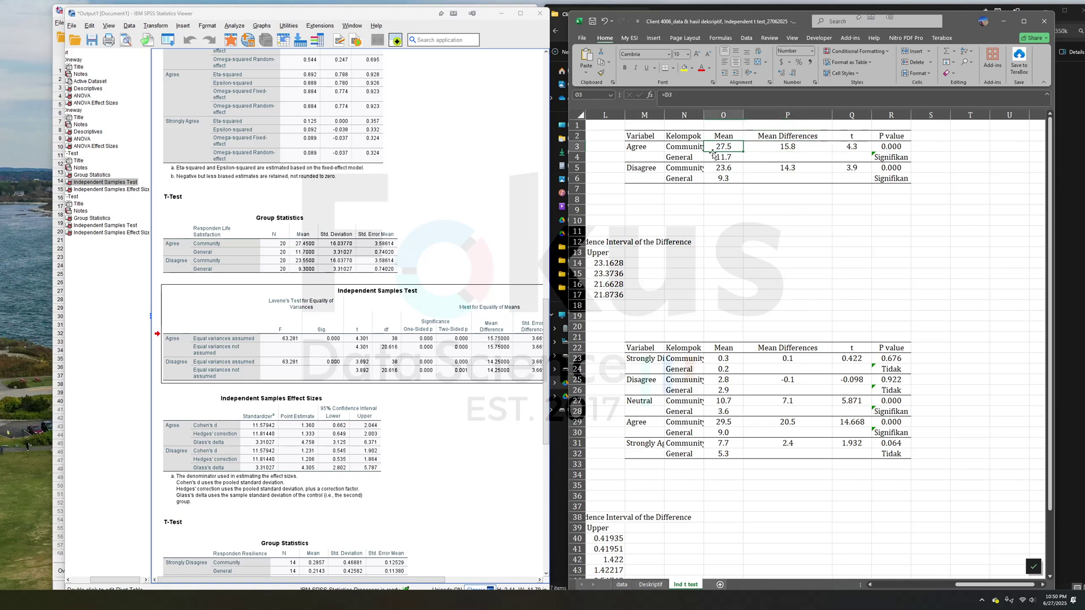
left_click_drag(743, 115, 740, 115)
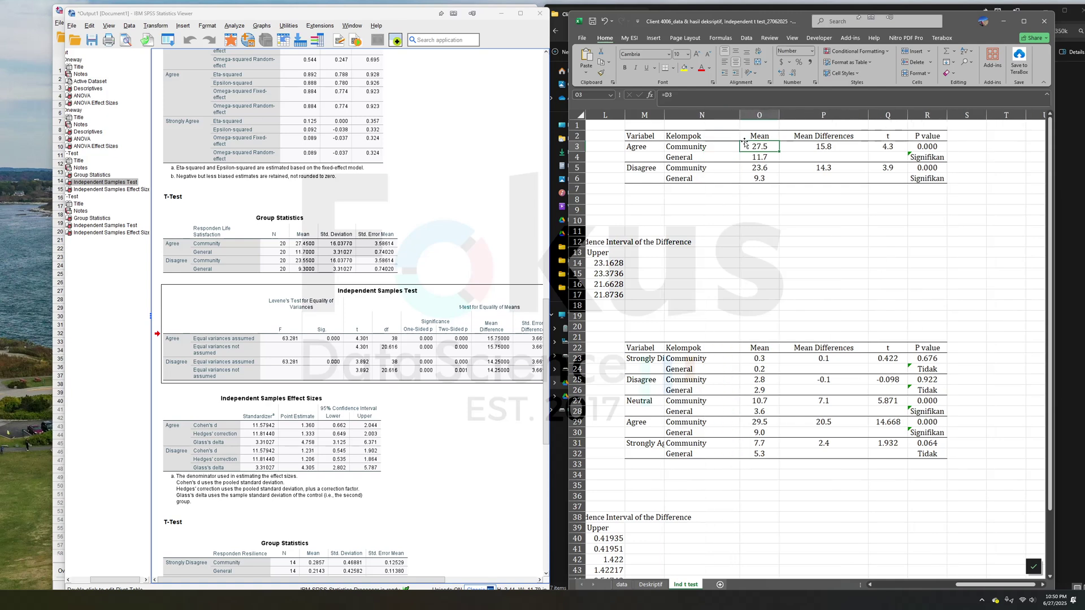
Check the group means and mean differences of the Agree and Disagree rows in the life satisfaction summary
left_click(771, 156)
left_click(702, 169)
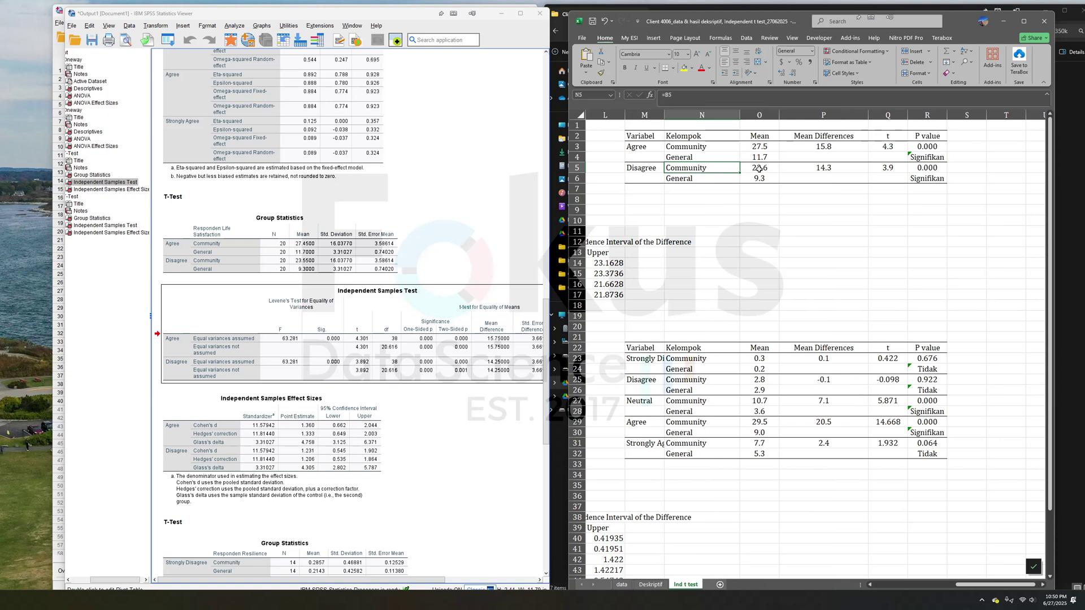
left_click(767, 171)
left_click(757, 178)
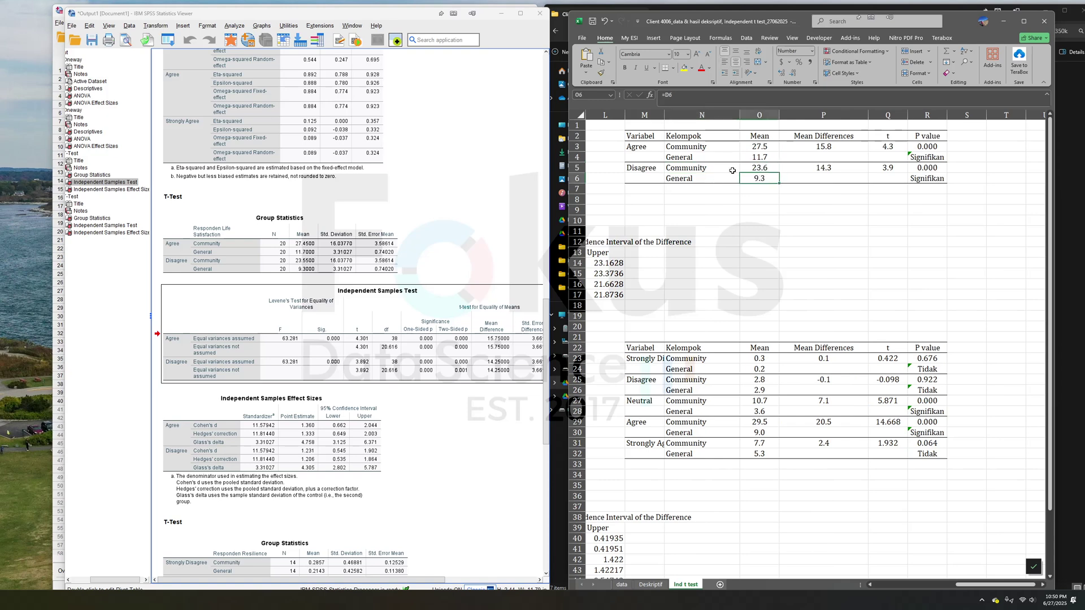
left_click(803, 167)
left_click(830, 149)
left_click(835, 170)
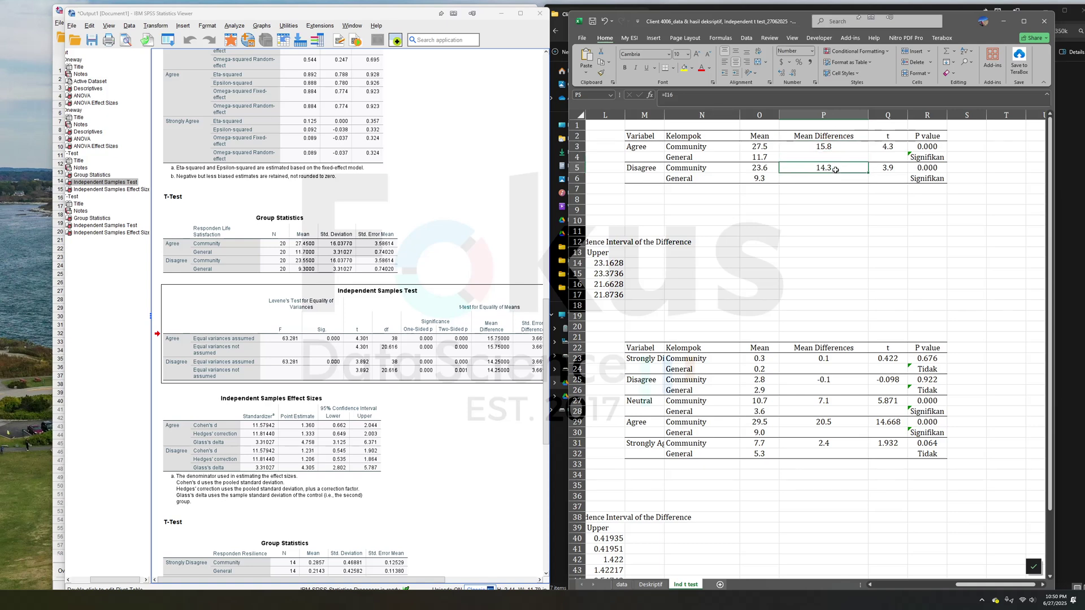
Examine the t and P value columns of the life satisfaction summary alongside the Significance columns in the SPSS output
left_click(889, 148)
left_click(894, 167)
left_click(888, 147)
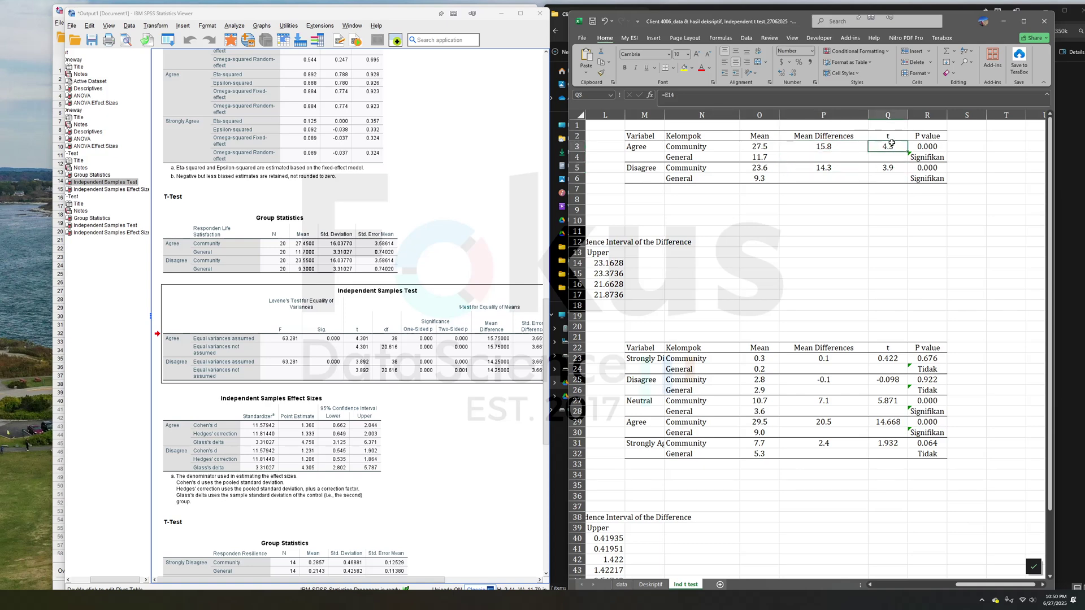
left_click_drag(890, 136, 890, 166)
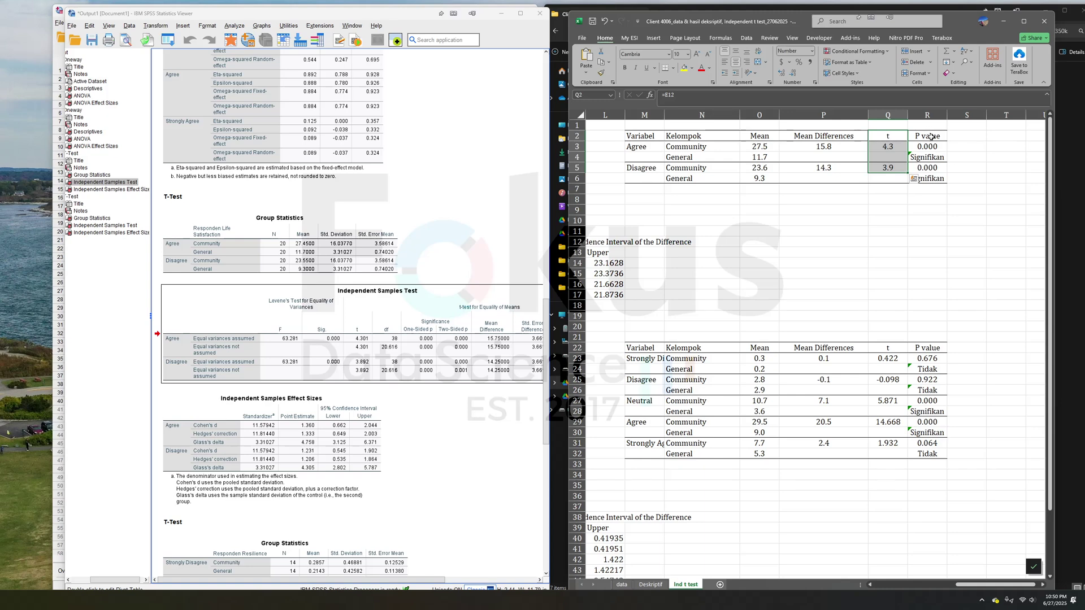
left_click_drag(931, 136, 927, 168)
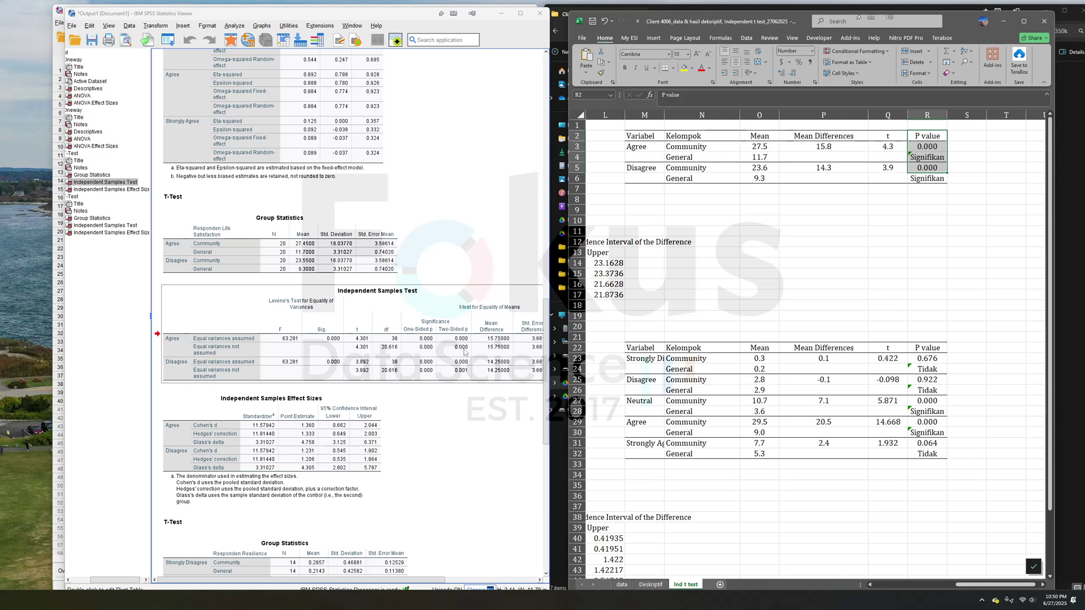
left_click(931, 221)
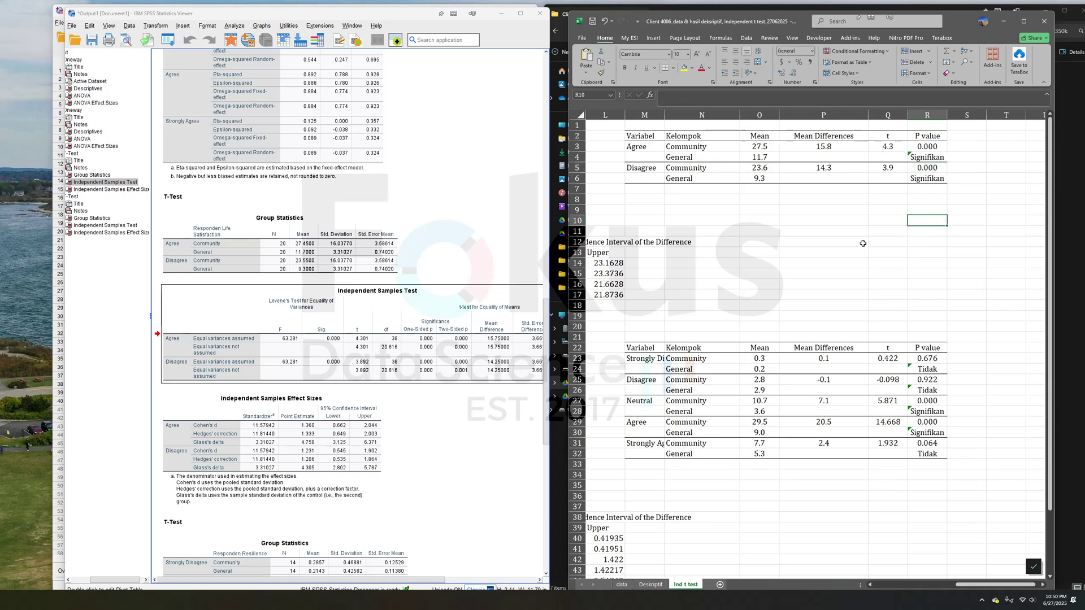
left_click(873, 222)
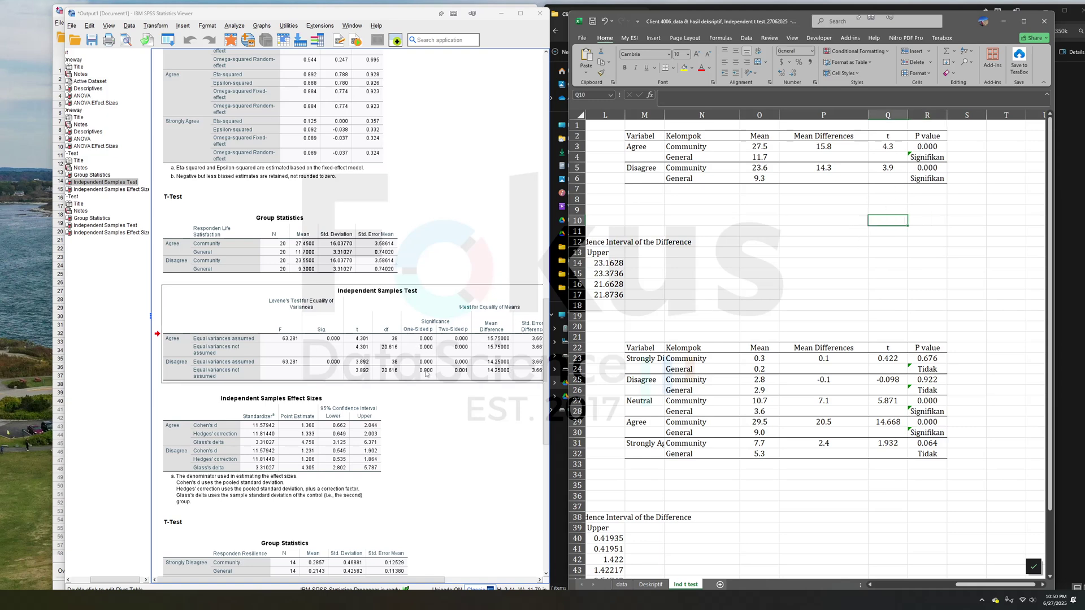
Review the P values and the full Agree and Disagree rows of the life satisfaction summary table
left_click(986, 197)
left_click(941, 149)
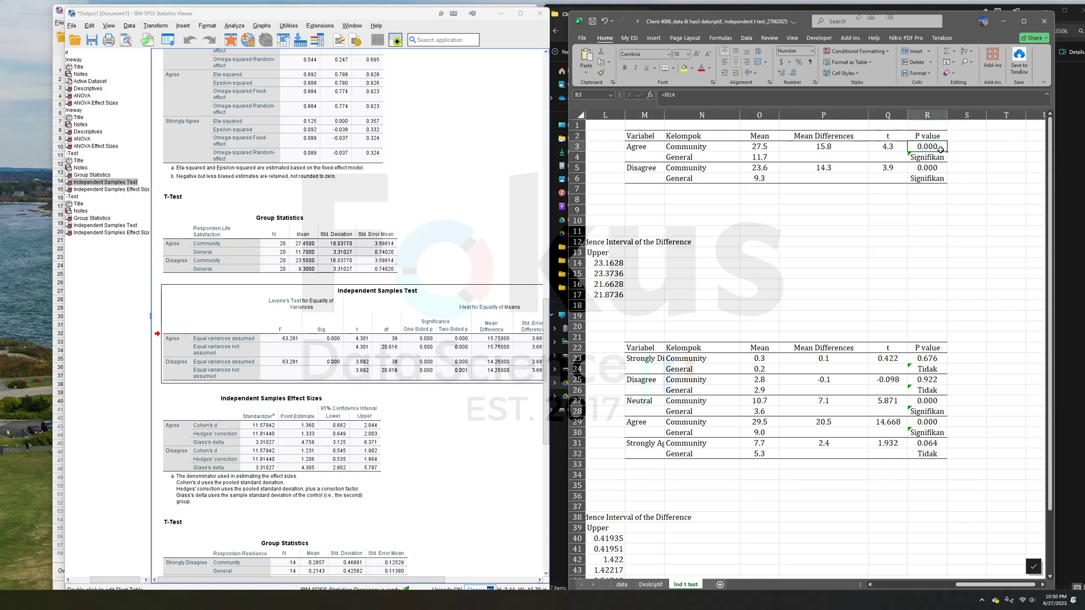
left_click(937, 174)
left_click(929, 146)
scroll(873, 197, "left", 1)
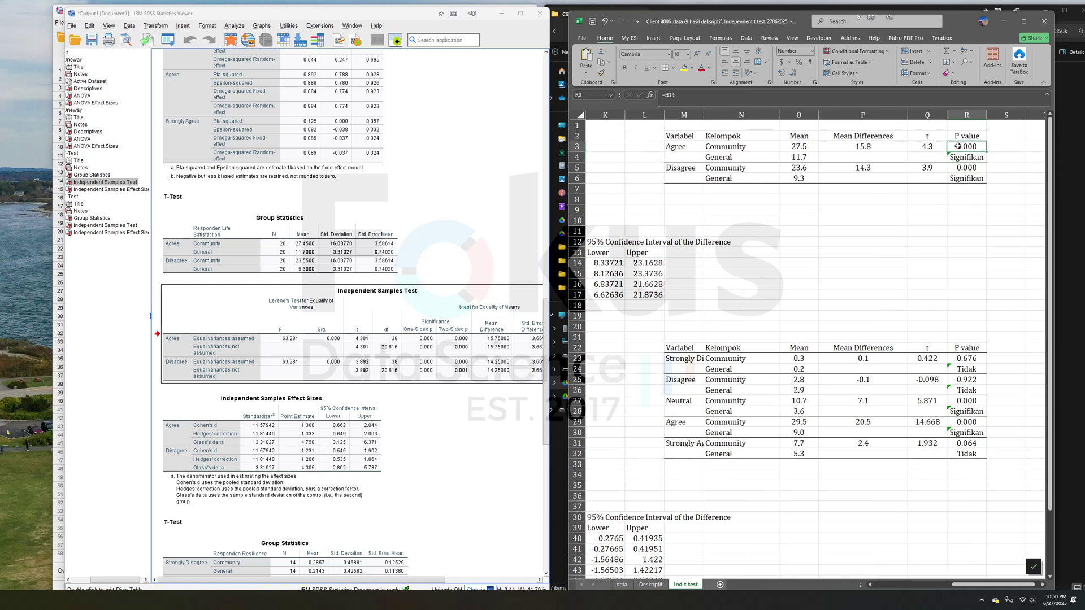
left_click_drag(676, 147, 966, 146)
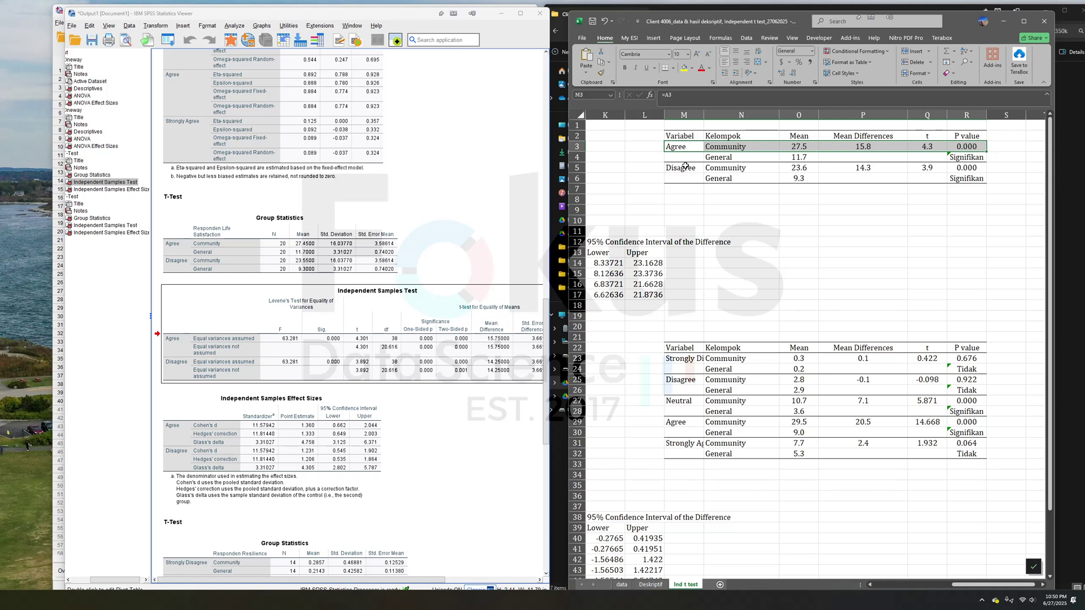
left_click_drag(685, 168, 962, 164)
left_click(929, 199)
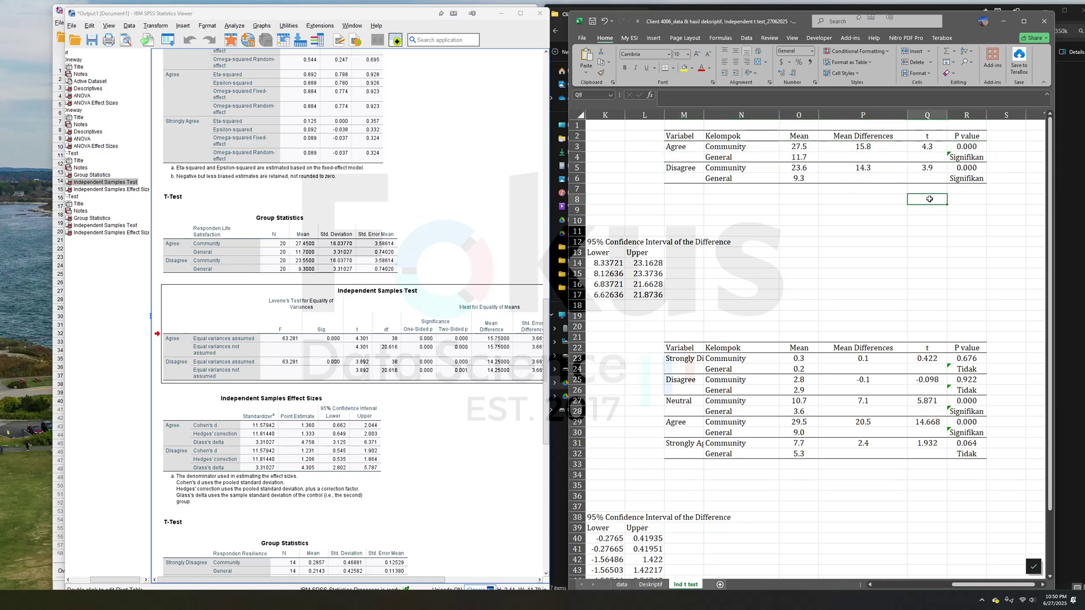
left_click(891, 198)
Read the full grouping variable heading in the worksheet's life satisfaction Group Statistics table and return to the summary table
scroll(827, 197, "left", 5)
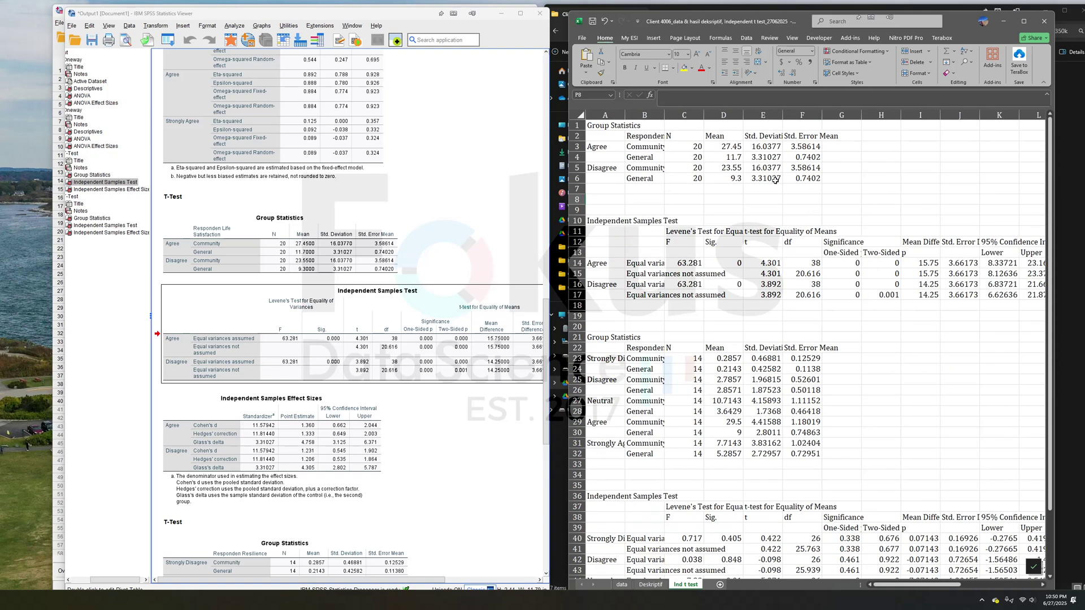
left_click(636, 137)
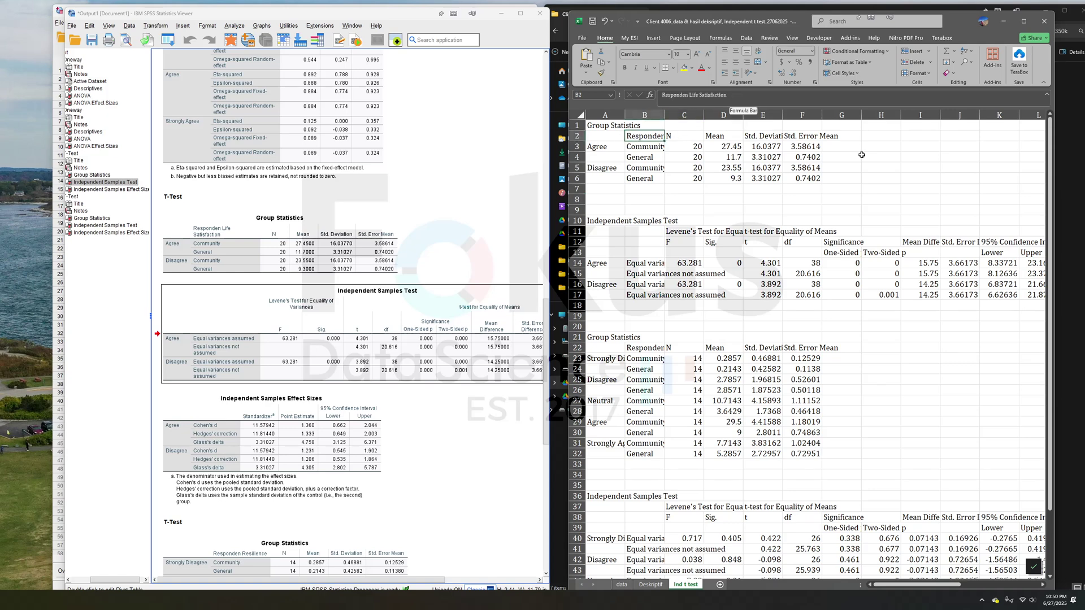
scroll(859, 169, "right", 7)
left_click(857, 202)
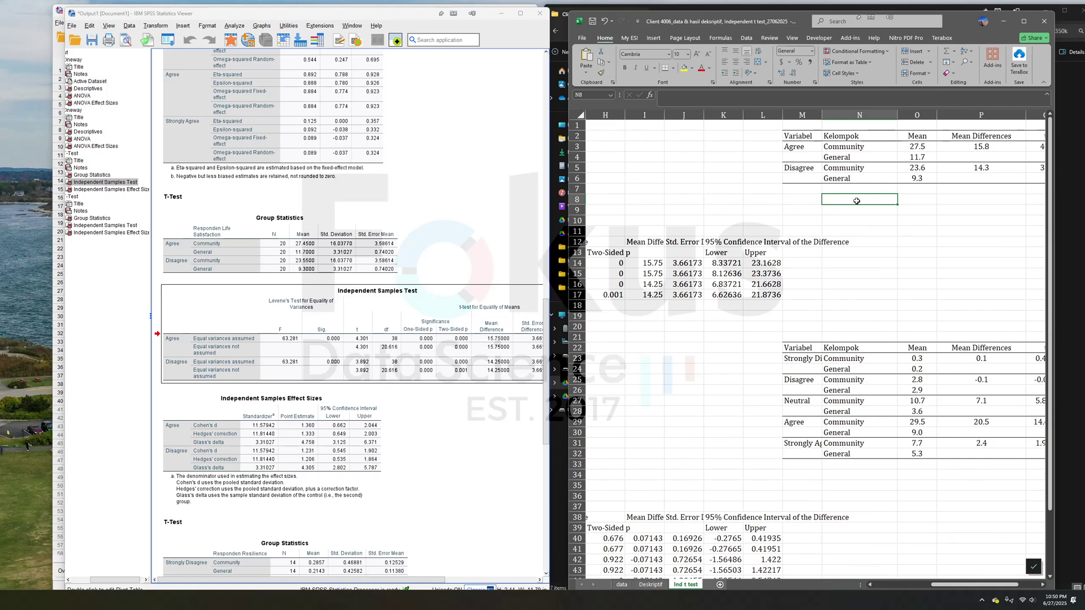
Compare the Community means of the Agree and Disagree categories, and locate the General group in the life satisfaction summary
left_click(828, 148)
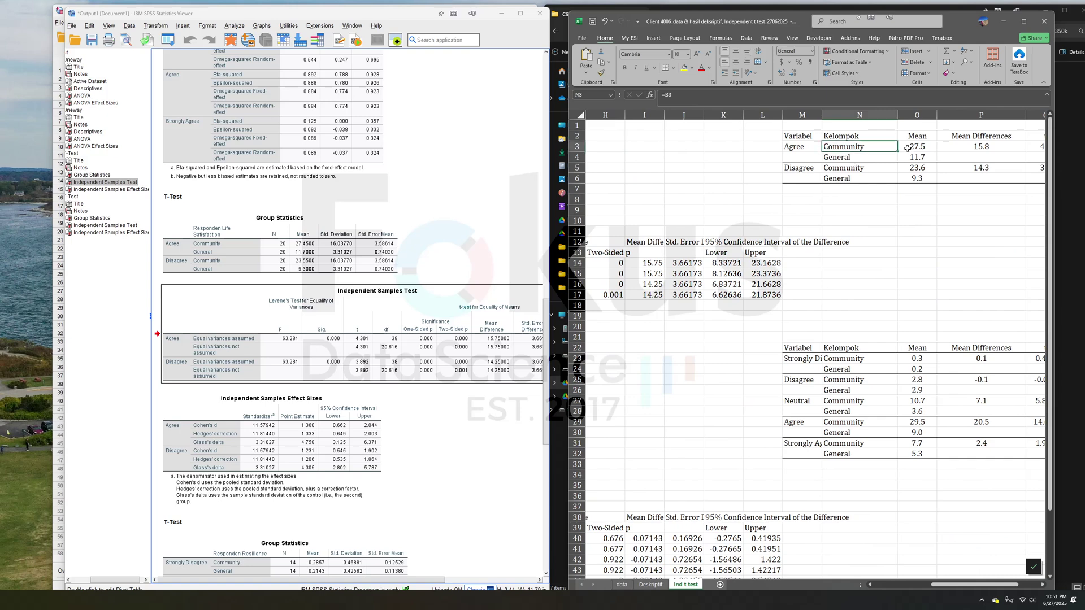
left_click(915, 146)
left_click_drag(923, 170, 911, 148)
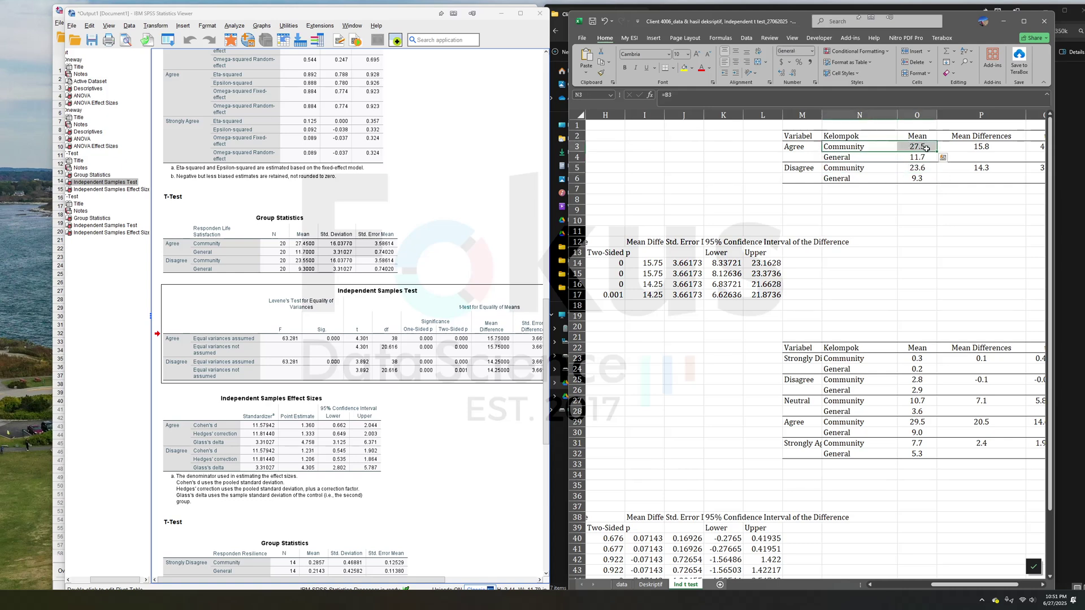
left_click(922, 147)
key("Down")
key("Down")
left_click(923, 147)
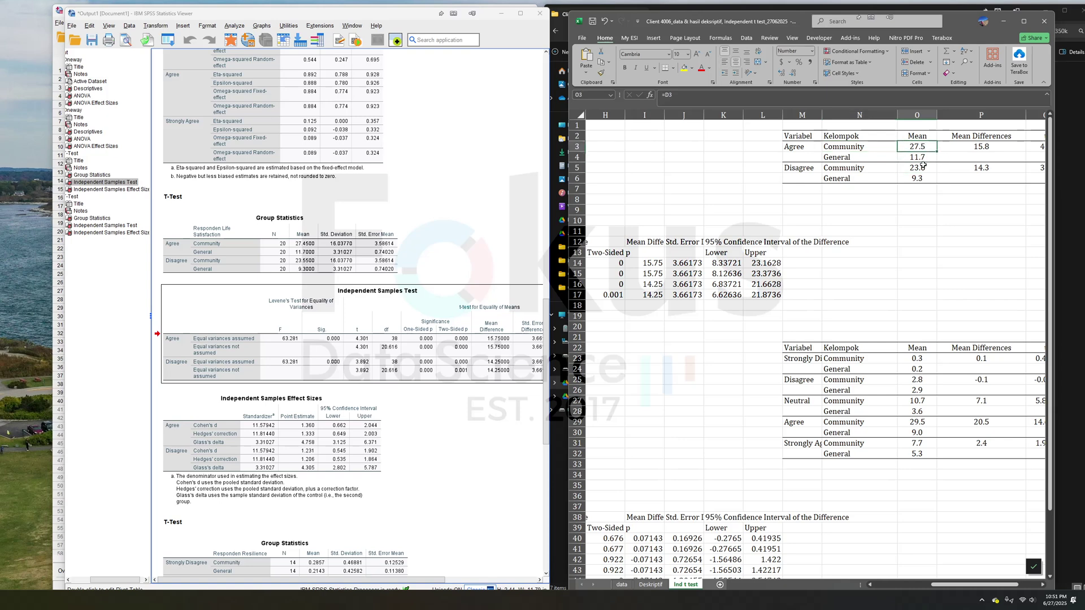
left_click(922, 167)
left_click_drag(834, 169, 911, 167)
left_click_drag(858, 143, 907, 146)
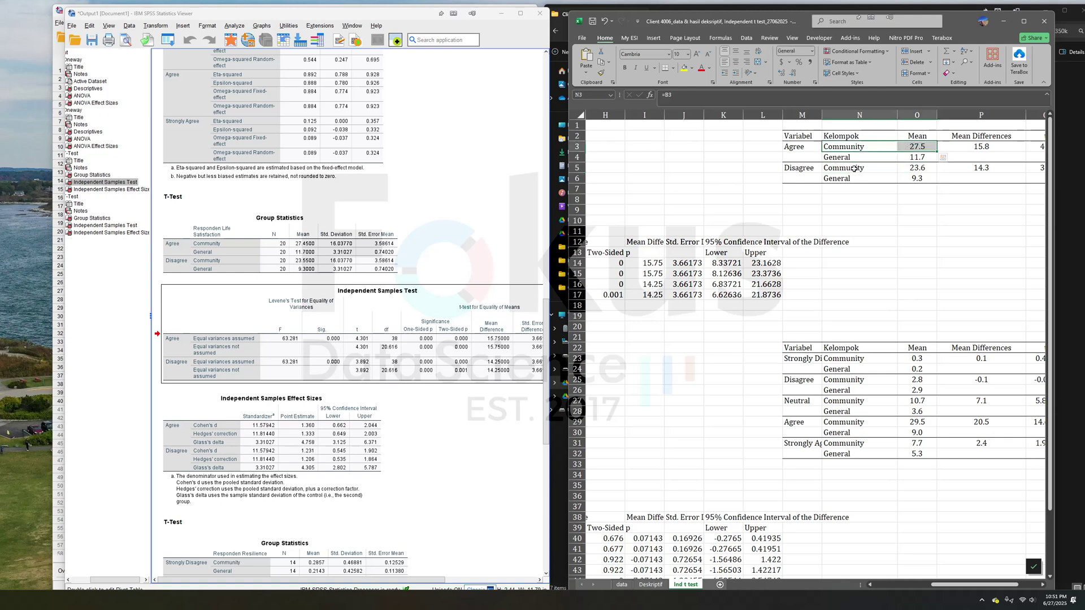
left_click(893, 169)
scroll(893, 169, "right", 1)
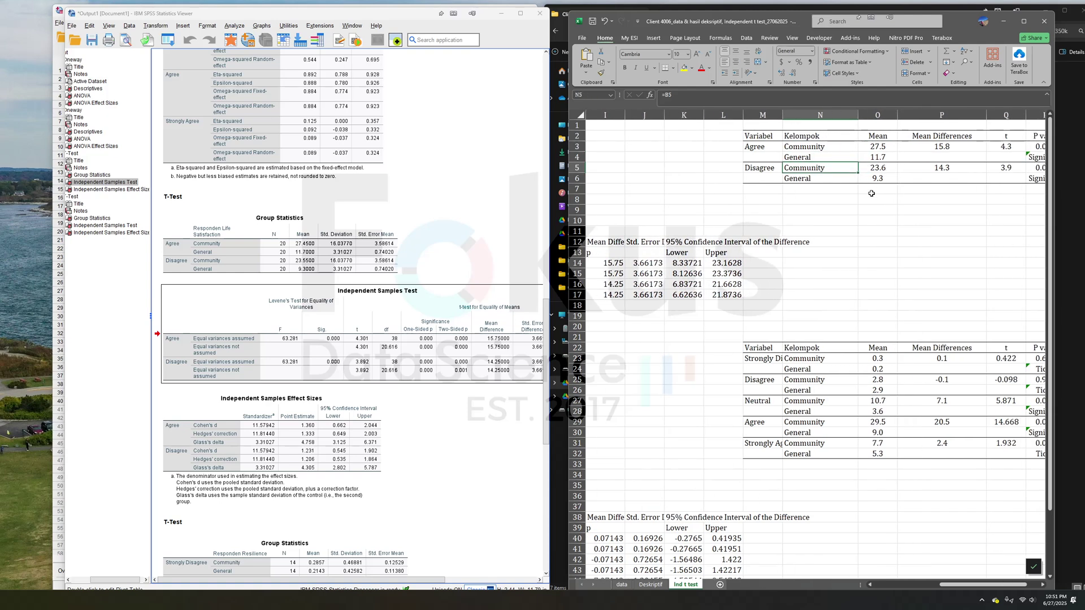
left_click(827, 179)
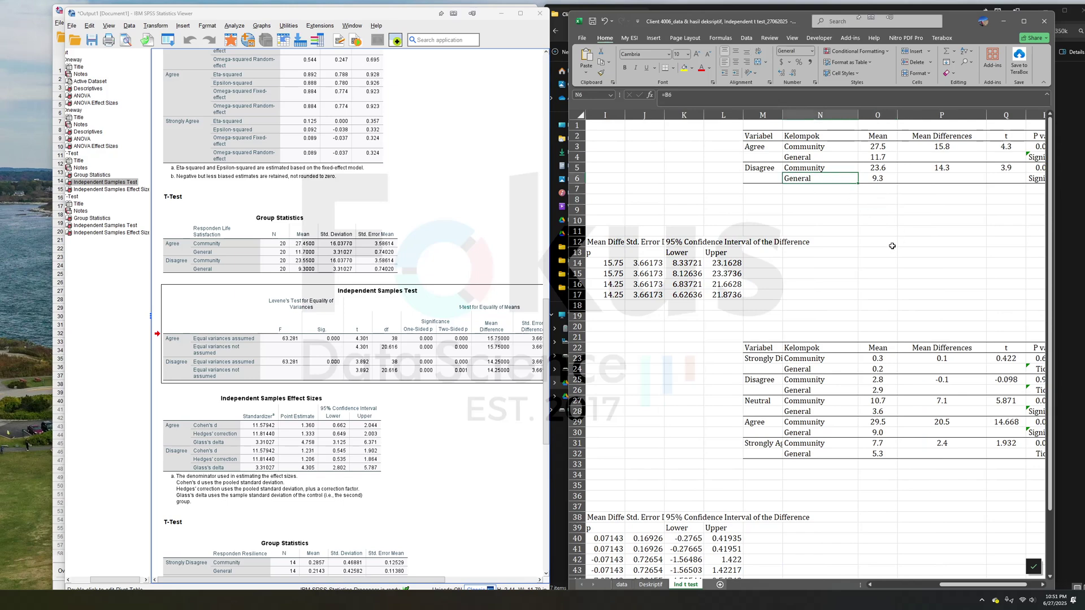
Examine the Strongly Disagree rows of the resilience summary table, including both group means, the P value and the significance formula
scroll(892, 246, "right", 3)
scroll(892, 246, "left", 5)
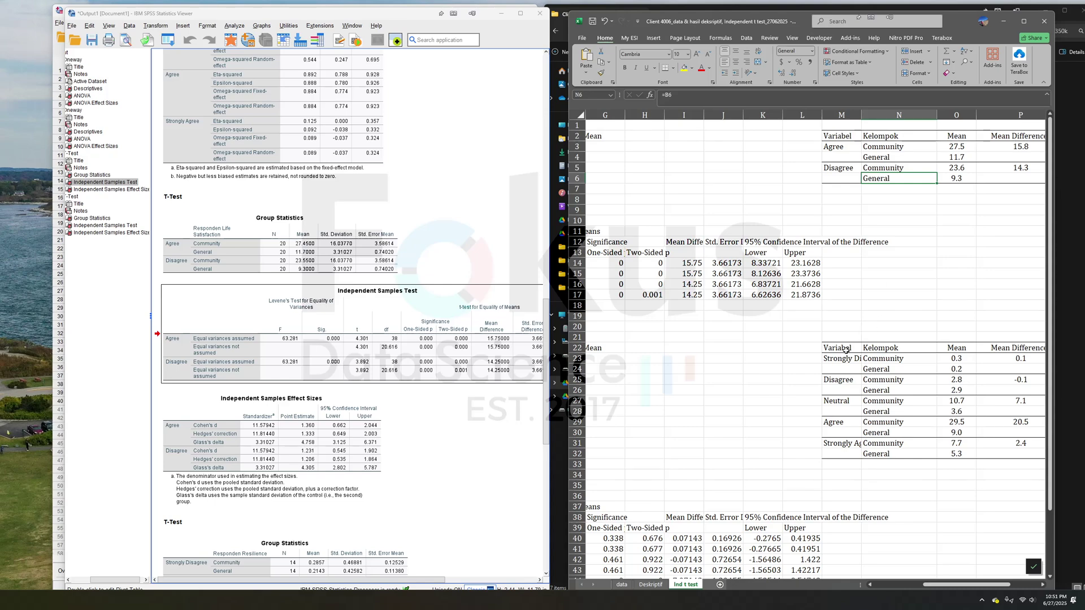
left_click(847, 358)
scroll(848, 358, "right", 6)
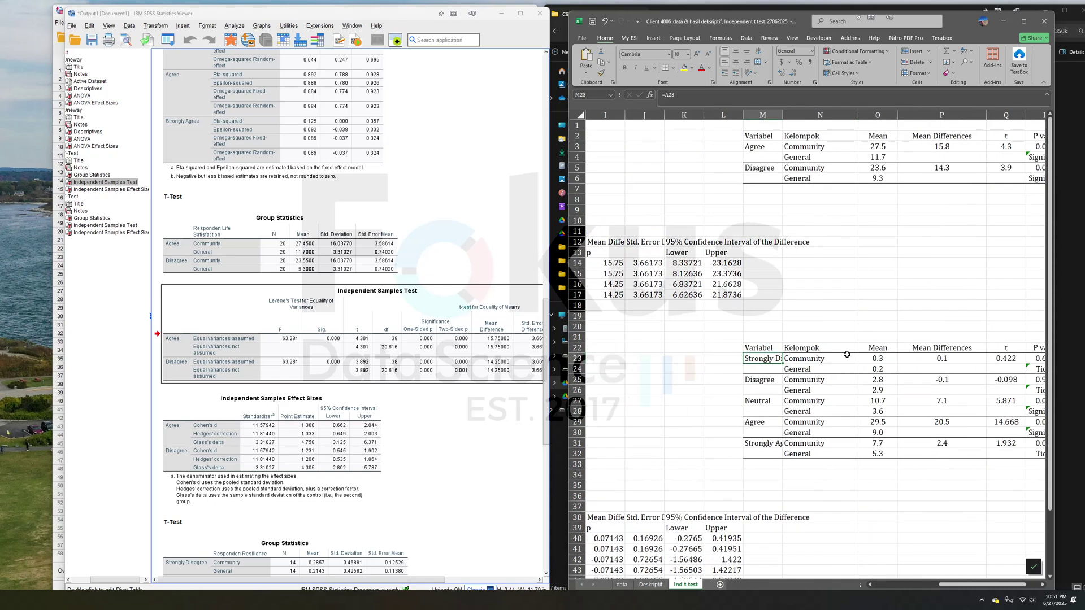
scroll(848, 355, "left", 3)
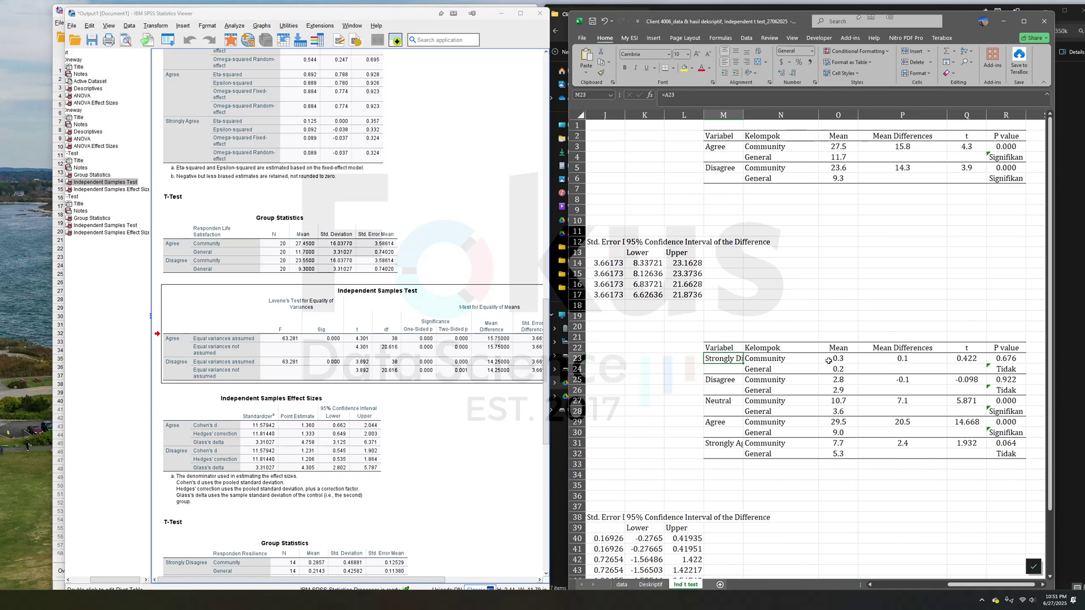
left_click(837, 358)
left_click(849, 370)
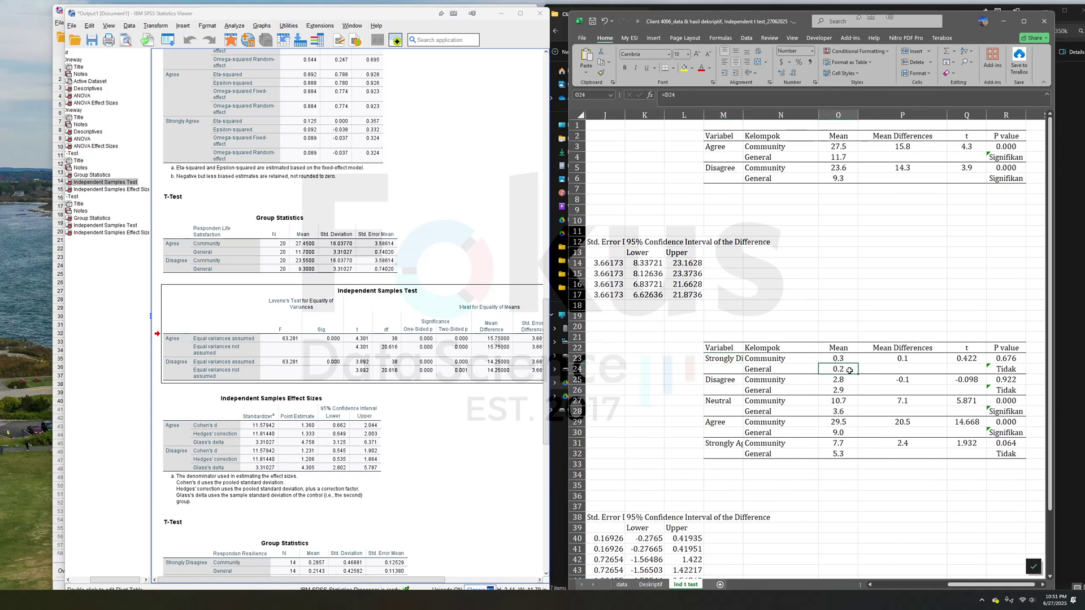
left_click_drag(722, 360, 1011, 369)
left_click(1015, 359)
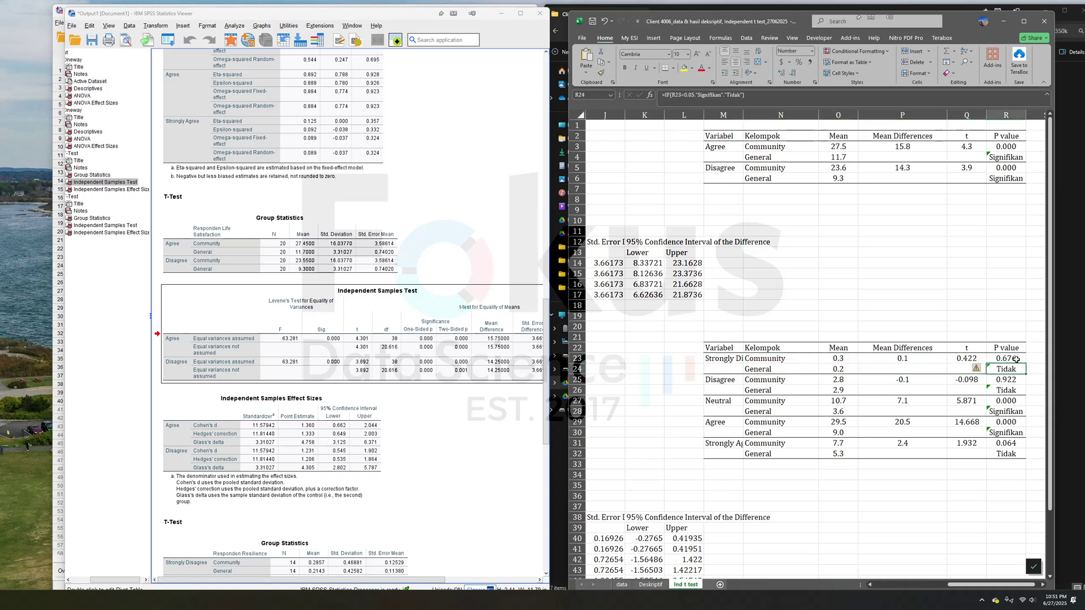
Examine the Strongly Disagree, Disagree and Neutral categories of the resilience summary table, including the Community and General groups
left_click(736, 360)
left_click(762, 358)
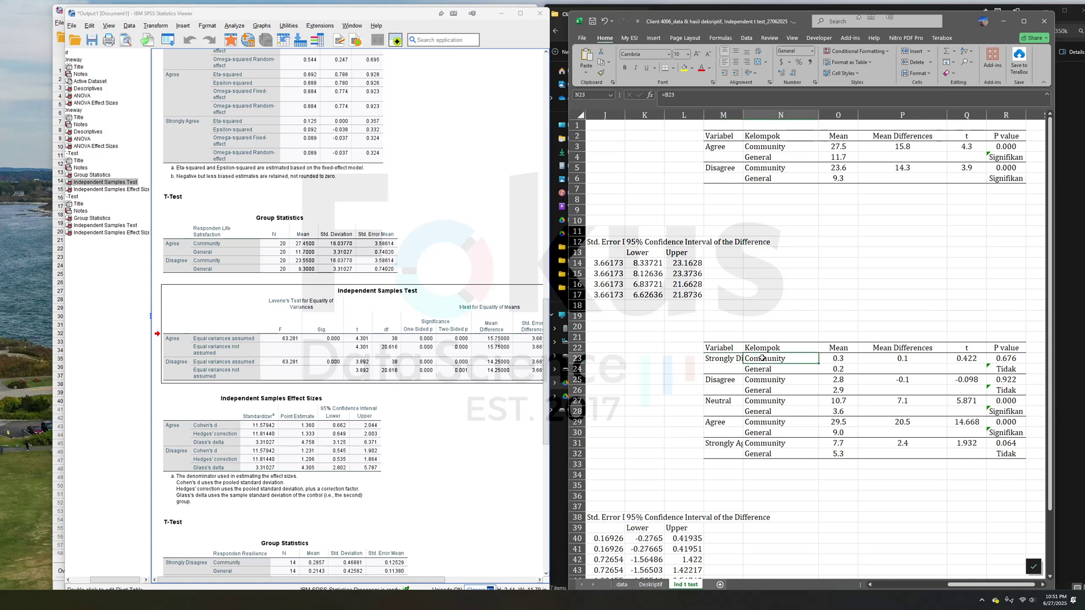
left_click(784, 367)
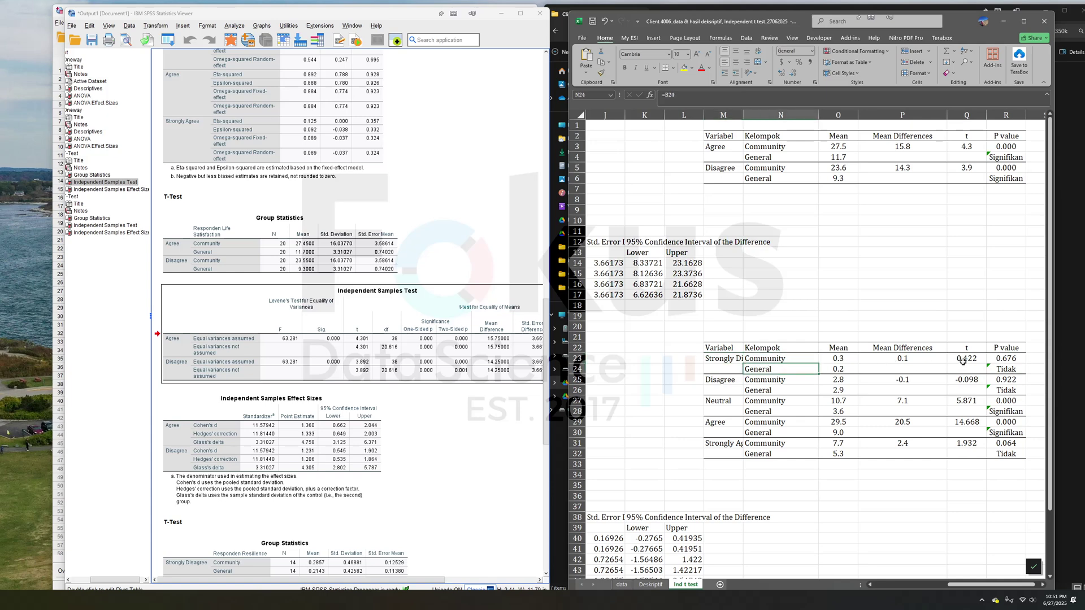
left_click(730, 384)
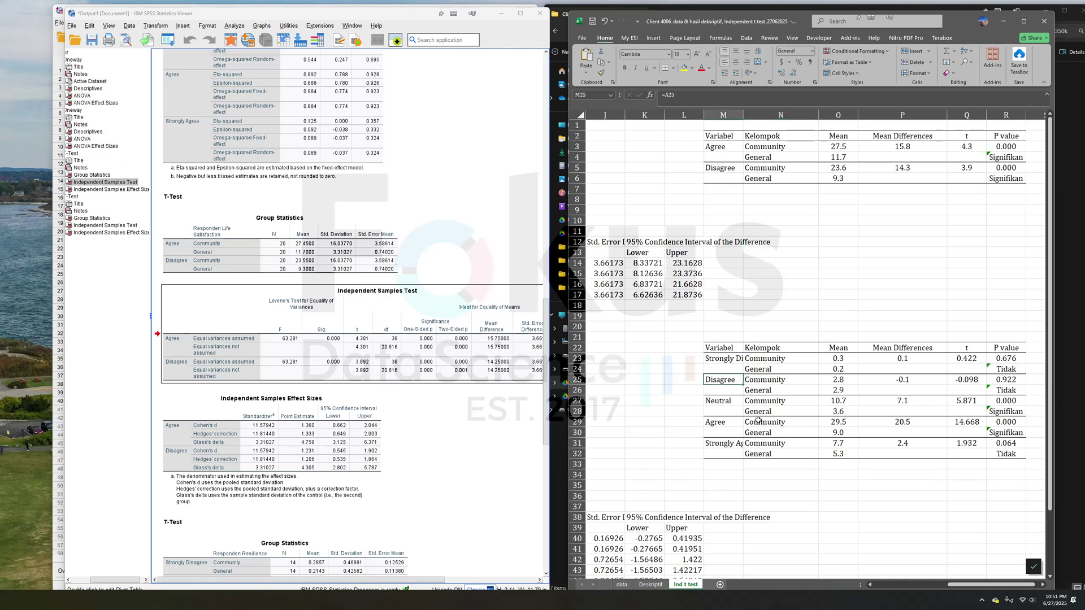
left_click(737, 404)
left_click(759, 403)
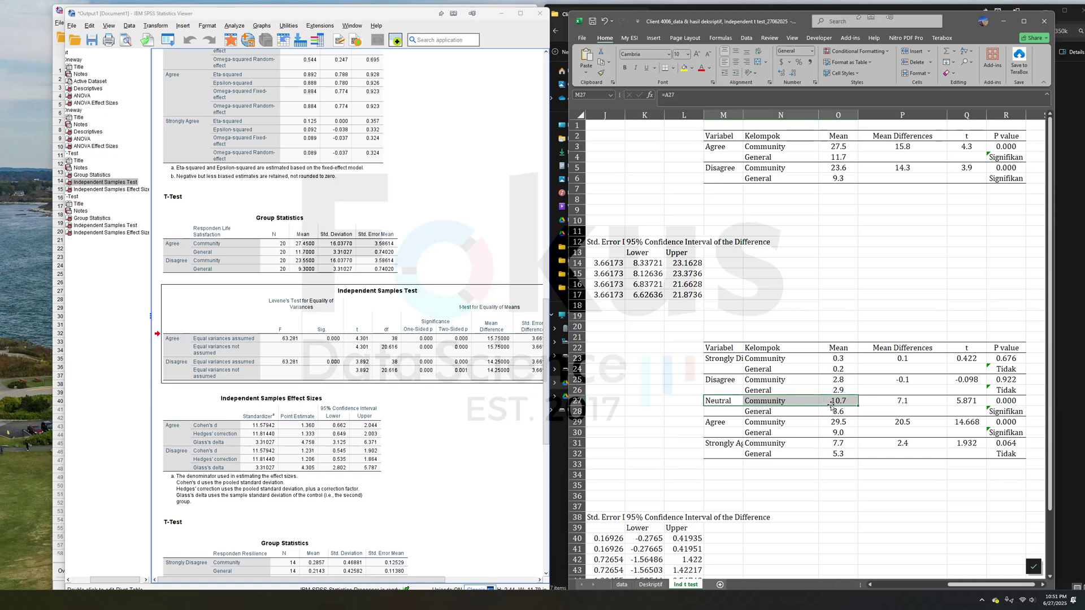
left_click(780, 402)
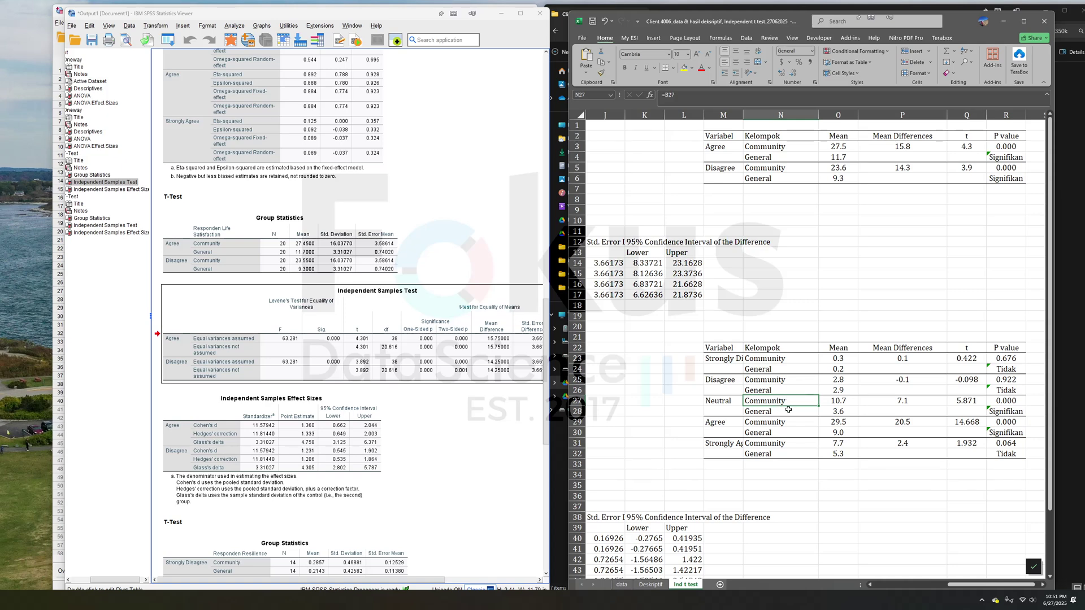
Compare the Community and General means of the Agree category in the resilience summary table
left_click(718, 425)
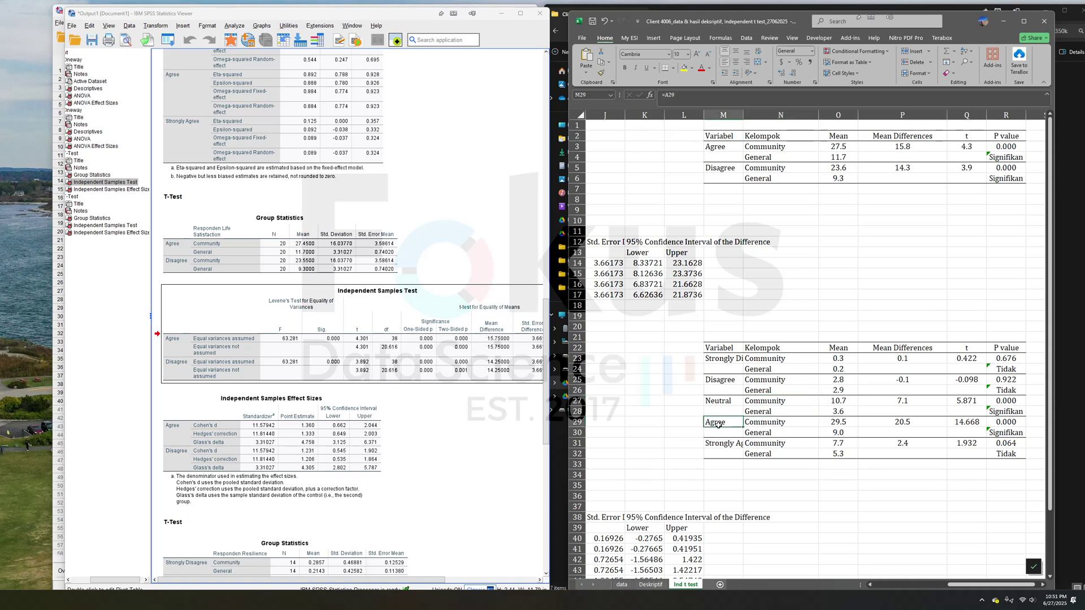
left_click(763, 422)
left_click(840, 425)
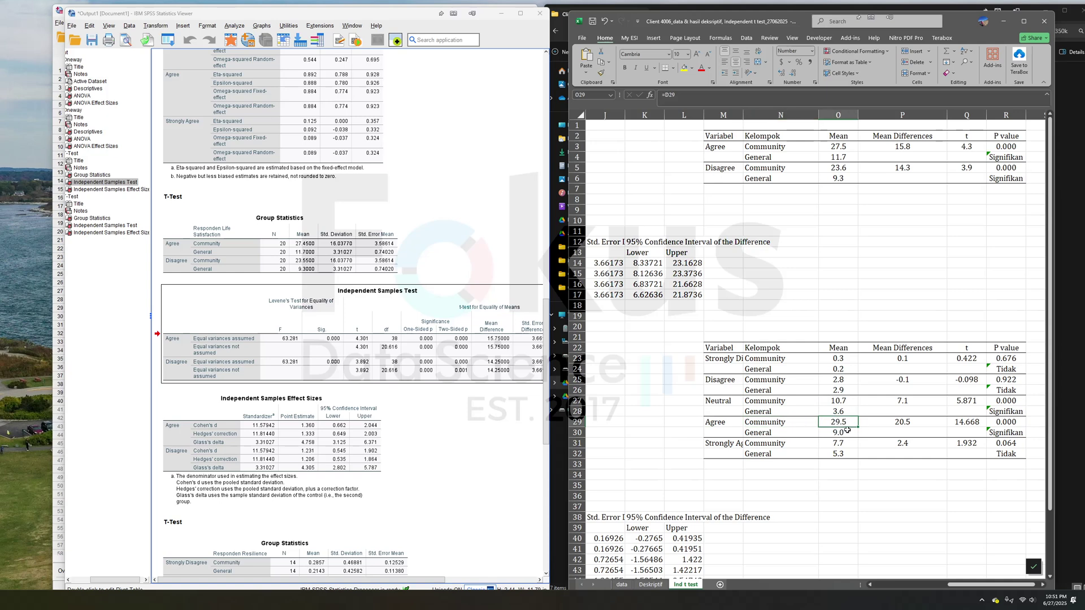
left_click(835, 433)
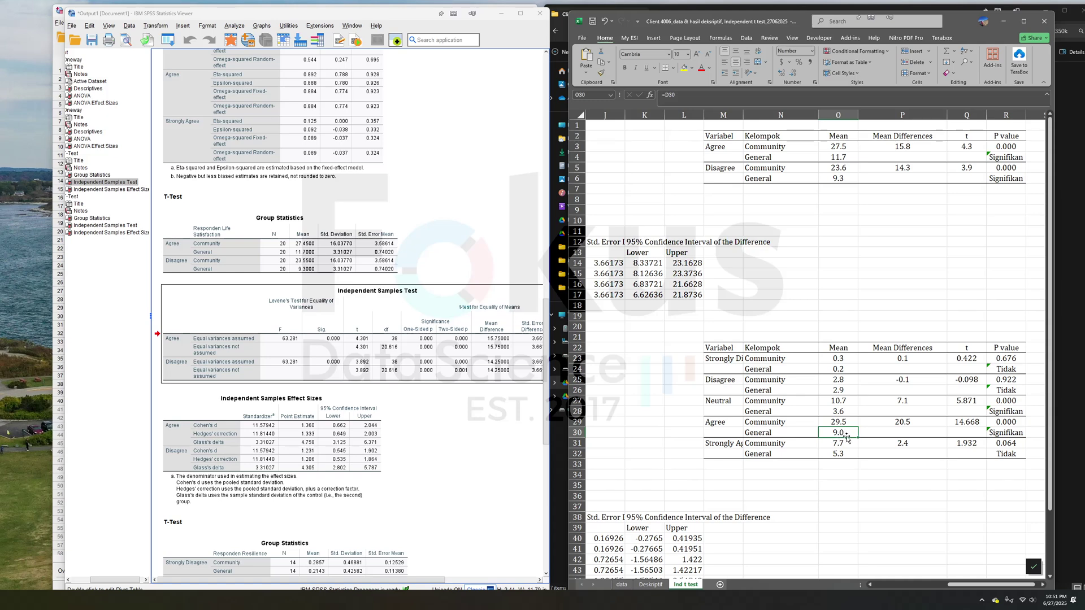
left_click(846, 424)
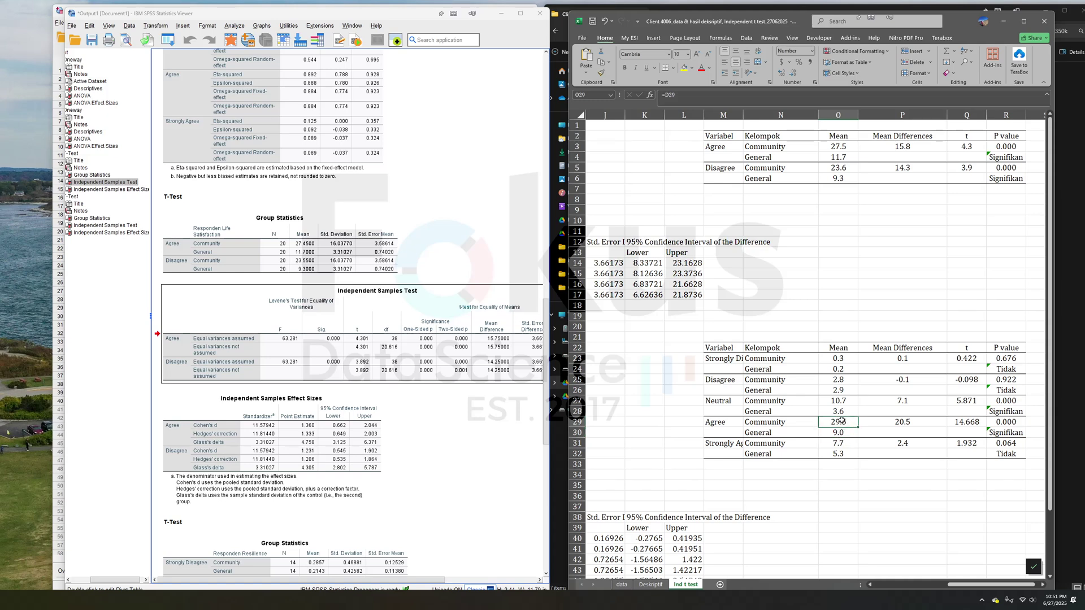
left_click_drag(725, 425, 802, 432)
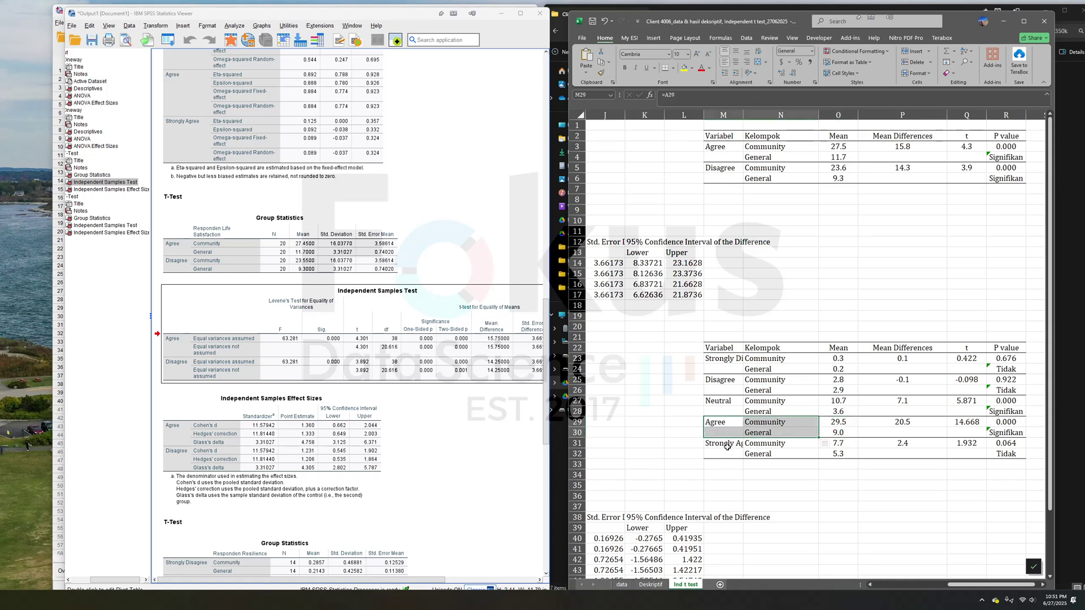
Review the Strongly Agree rows of the resilience summary table, focusing on the Community mean
left_click_drag(729, 447, 842, 455)
left_click(838, 444)
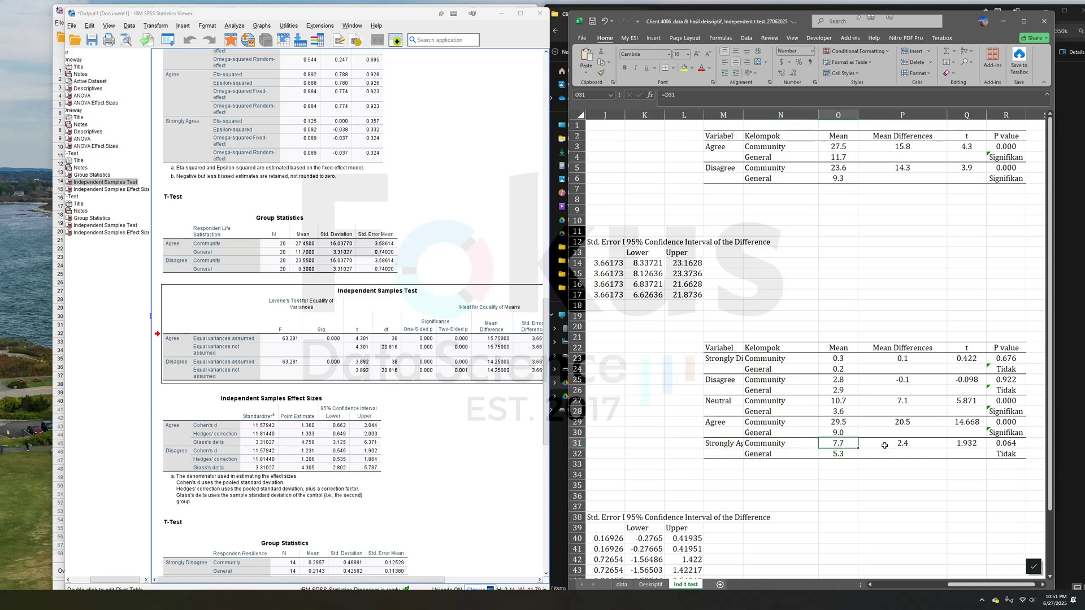
left_click(730, 444)
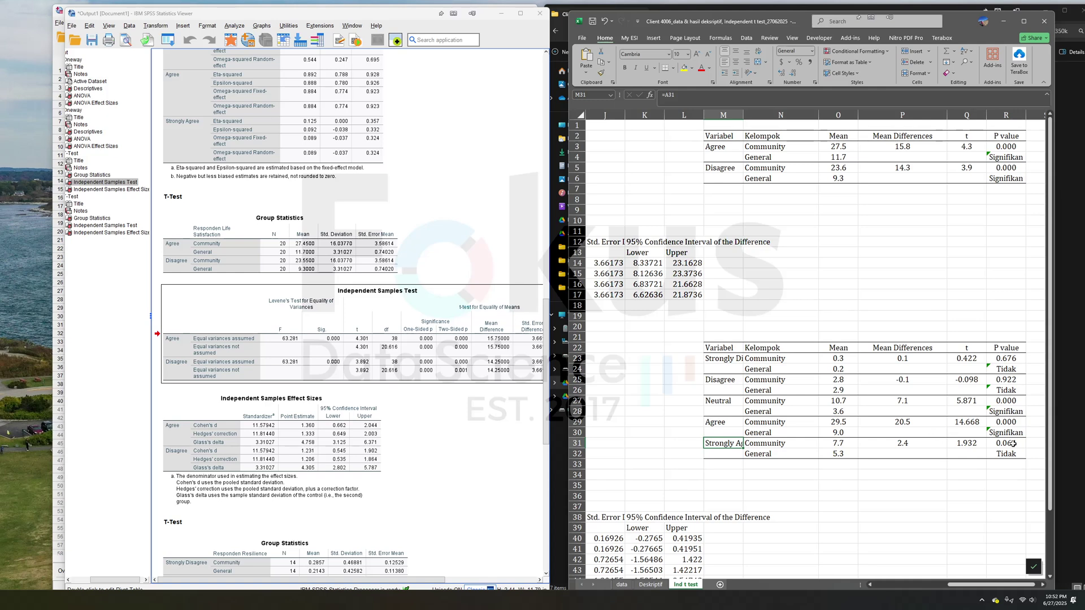
left_click(827, 446)
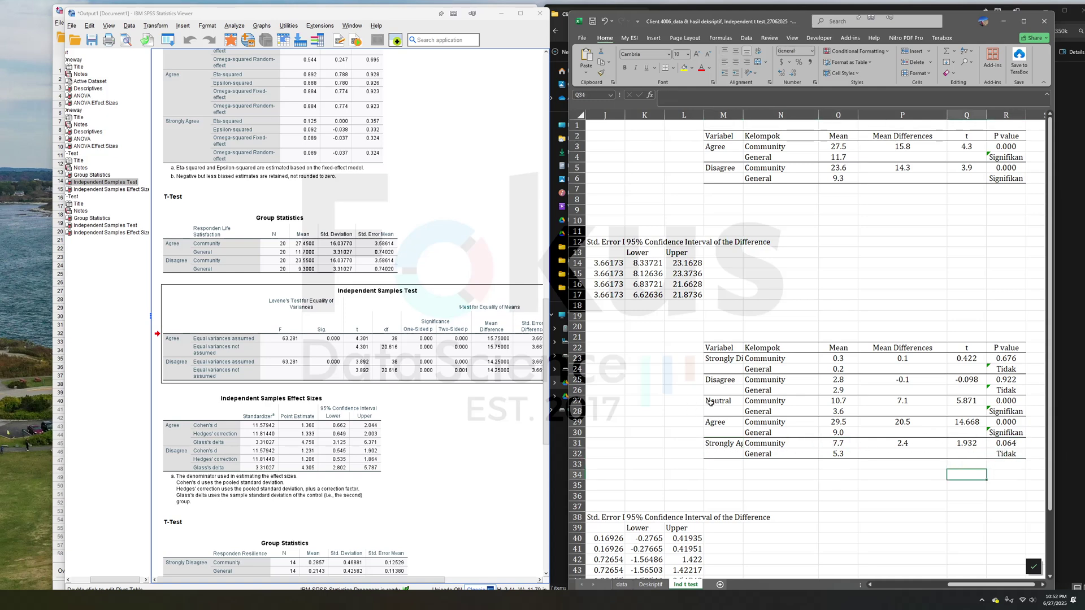
Review the full Neutral and Agree rows of the resilience summary table, from category to P value
left_click_drag(711, 403, 997, 434)
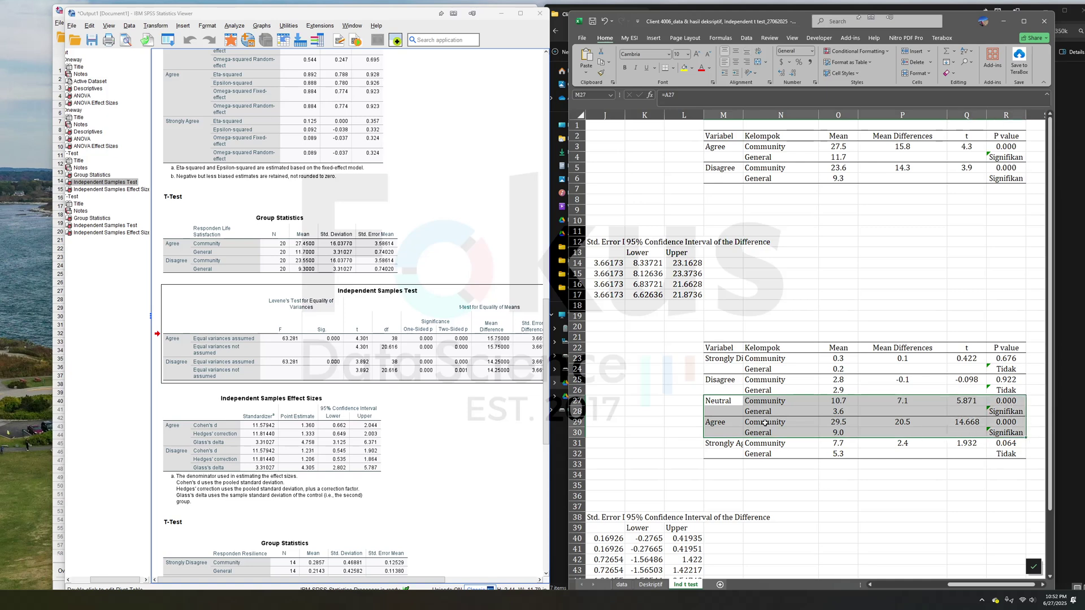
left_click(748, 402)
scroll(816, 409, "left", 5)
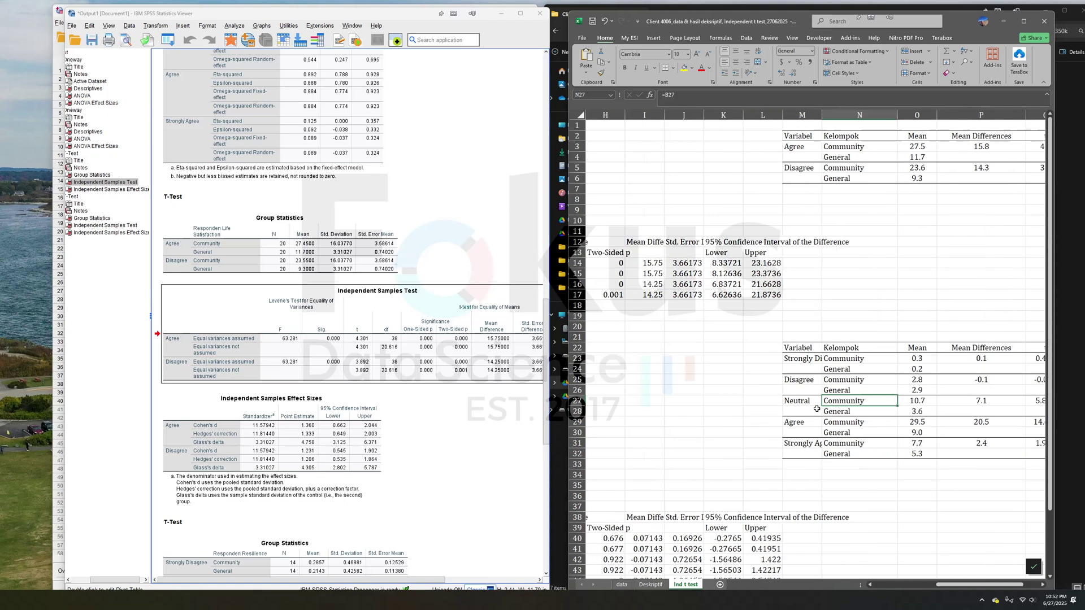
scroll(692, 375, "right", 6)
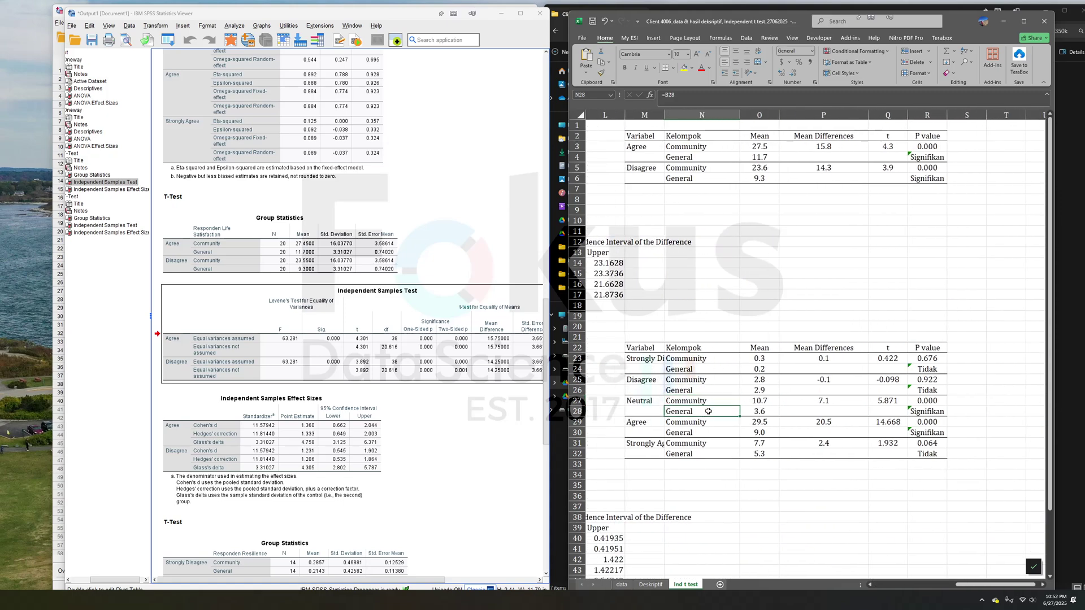
Check the title, grouping variable heading and Agree label of the life satisfaction Group Statistics table in the worksheet
left_click(706, 219)
scroll(709, 219, "left", 6)
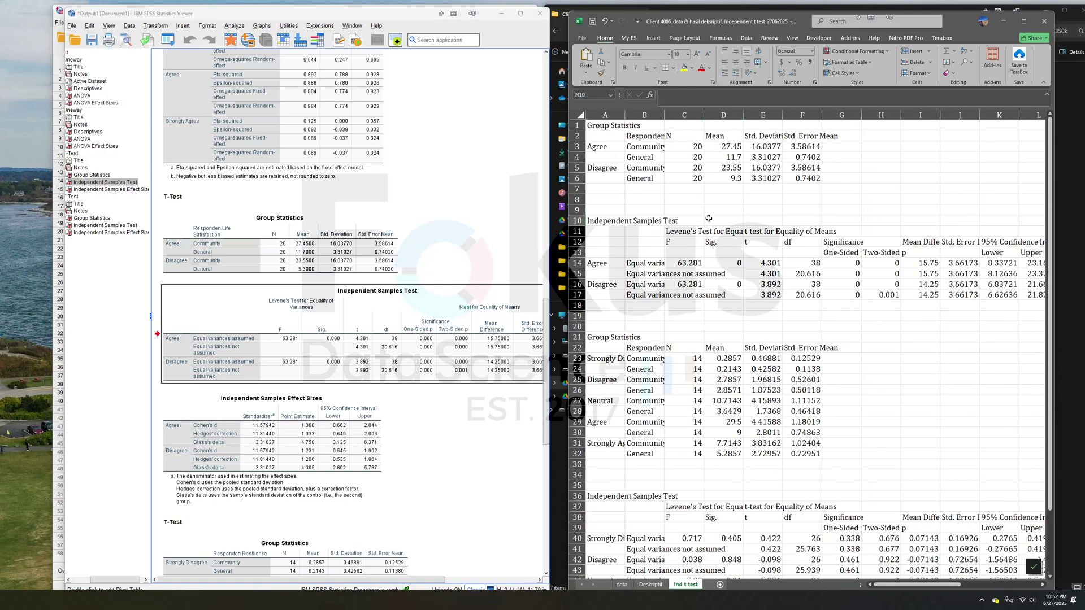
left_click(633, 140)
left_click(605, 146)
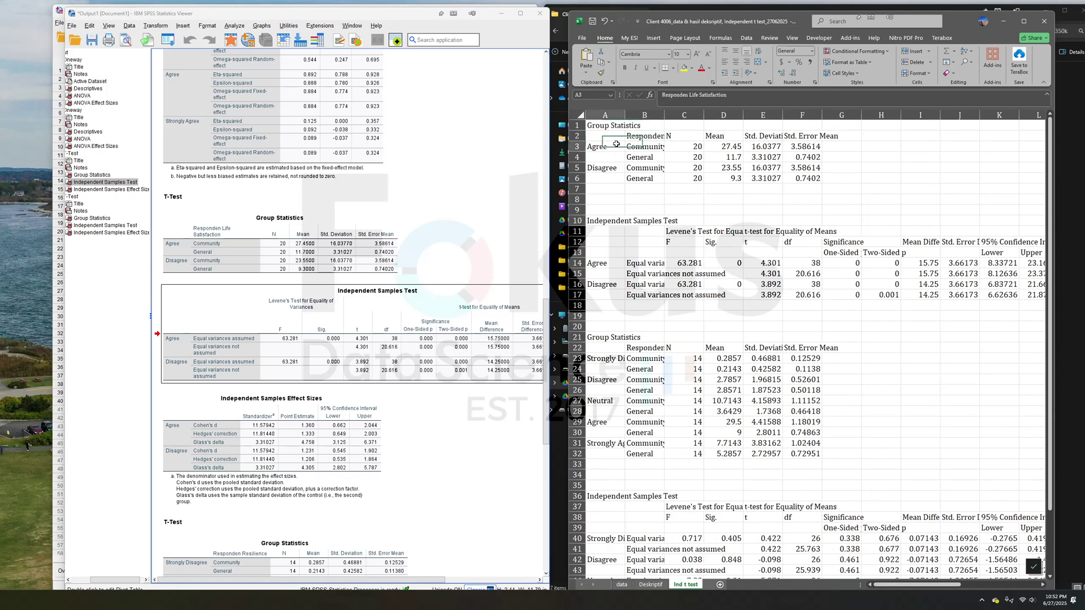
left_click(603, 127)
Review the Deskriptif worksheet and the Satisfaction Index questionnaire at the start of the data worksheet
left_click(653, 585)
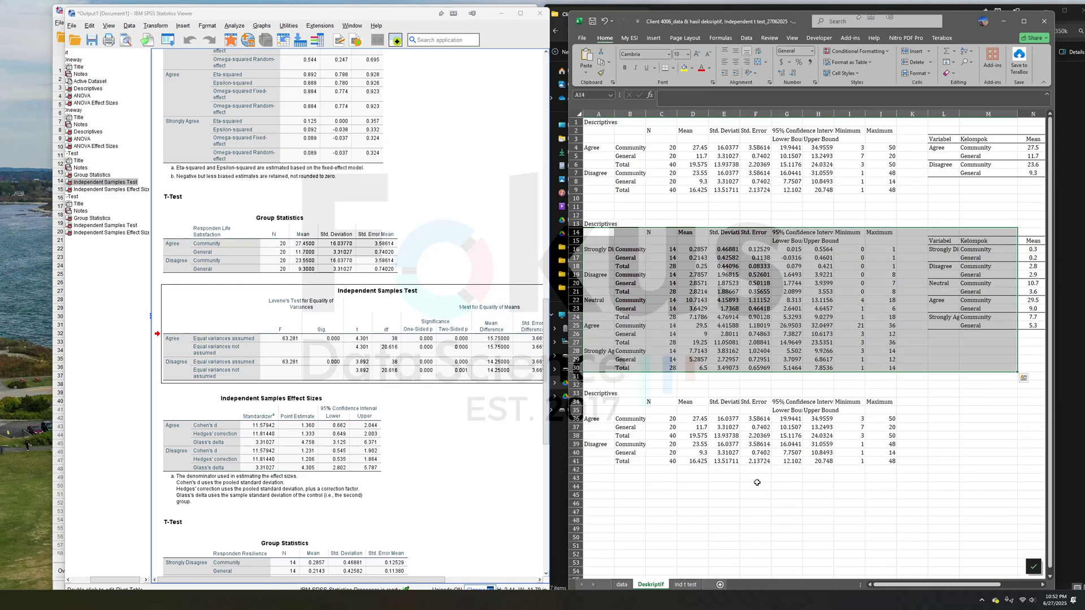
left_click(621, 584)
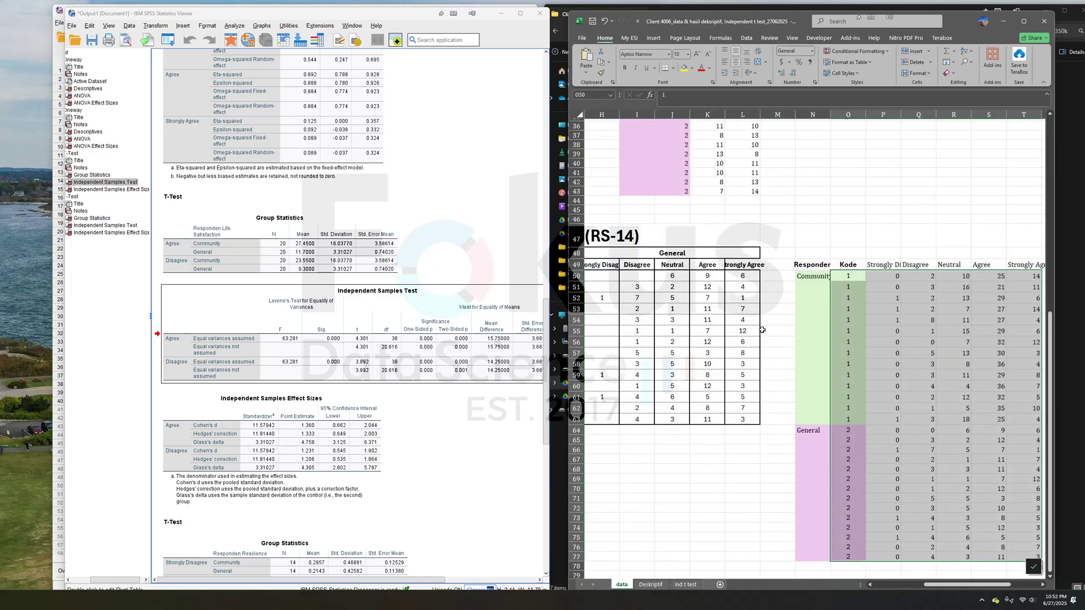
scroll(763, 329, "up", 12)
scroll(734, 283, "left", 3)
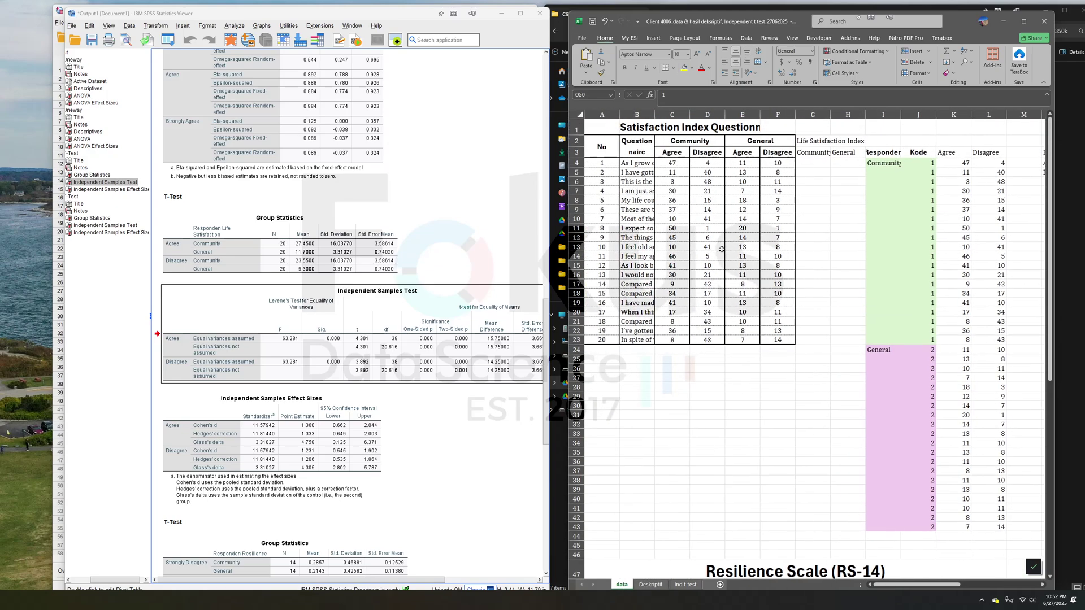
Return to the Ind t test worksheet and review the life satisfaction summary's Agree Community mean and Disagree General mean
left_click(685, 584)
scroll(848, 243, "right", 4)
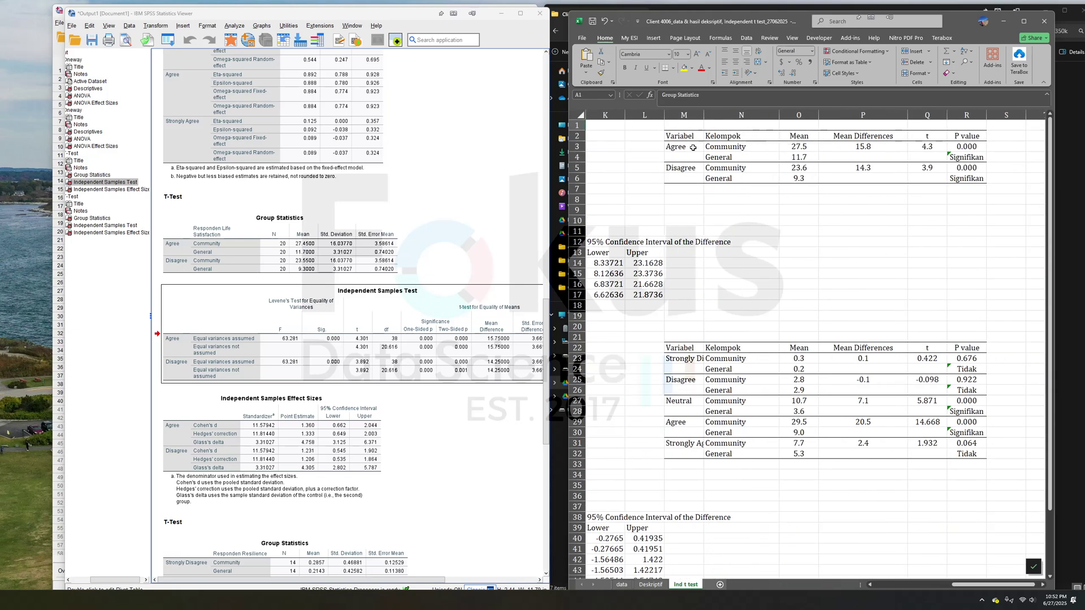
left_click_drag(692, 147, 808, 170)
left_click(738, 147)
left_click(797, 145)
left_click(773, 208)
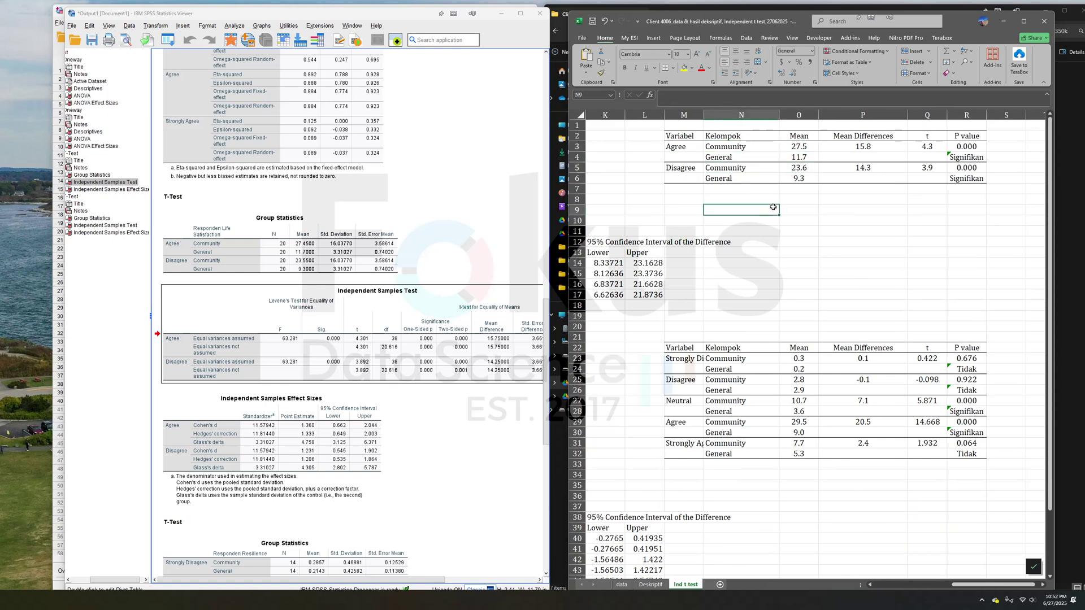
left_click_drag(722, 179, 797, 179)
left_click(863, 266)
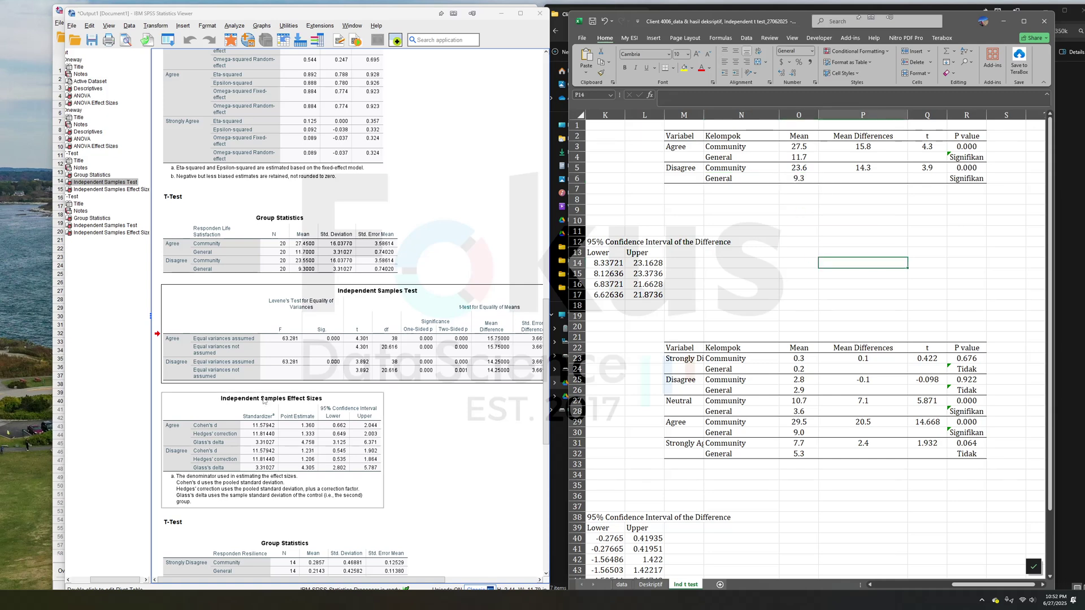